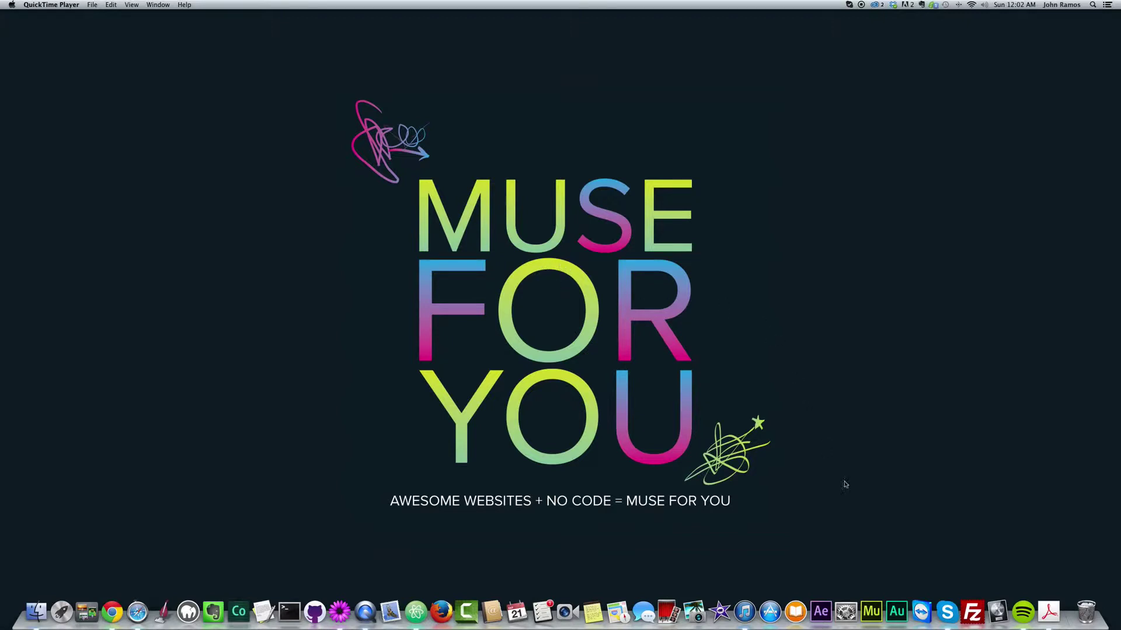
# Step: Launch Adobe Muse CC from the Dock and bring up its Welcome screen with recent sites
pyautogui.click(876, 606)
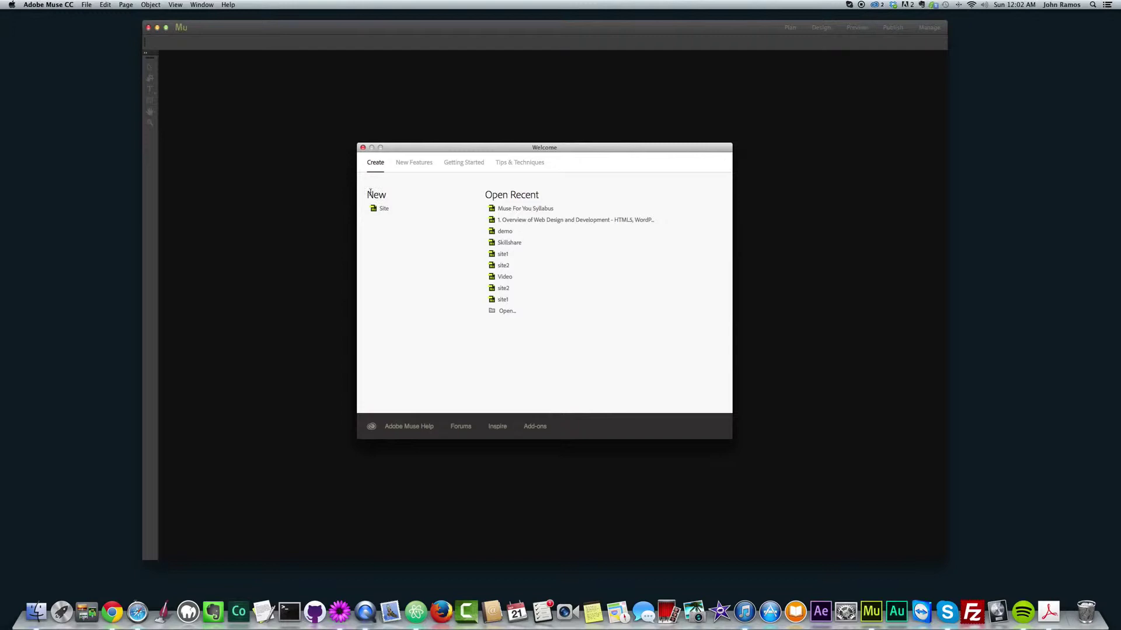
pyautogui.click(384, 210)
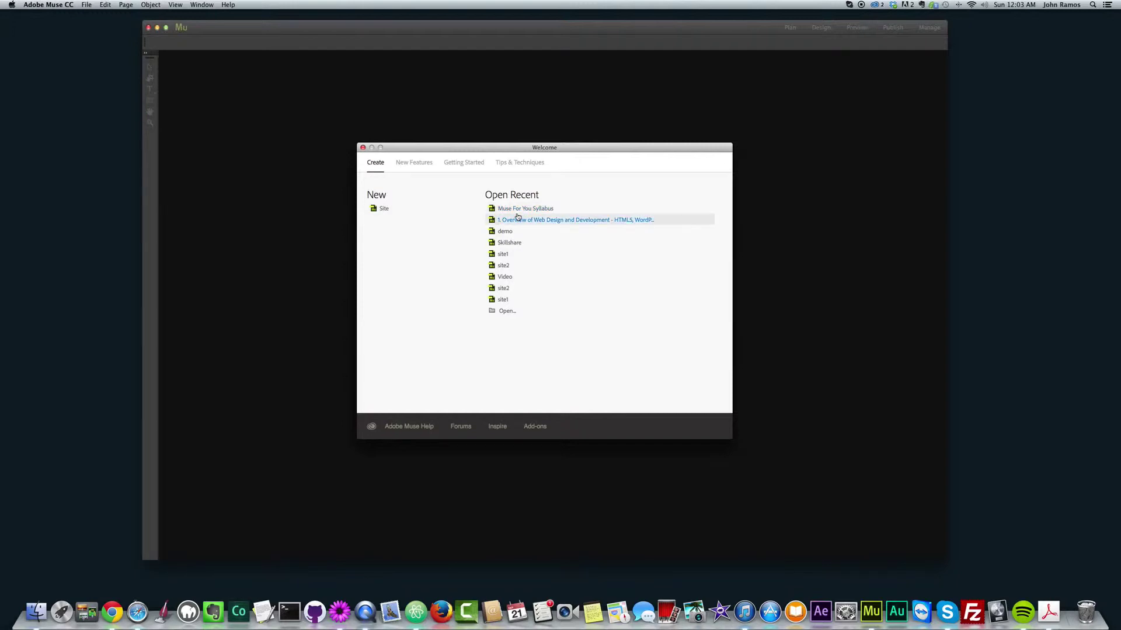
# Step: Browse the Welcome screen's New Features overview and Getting Started tutorials
pyautogui.click(416, 163)
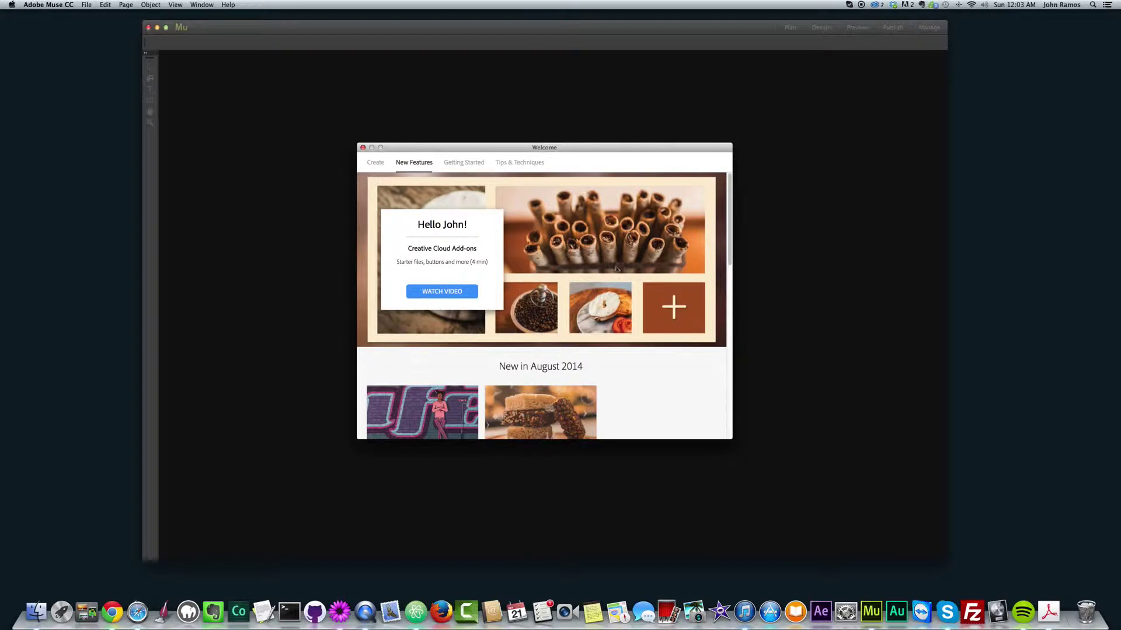
pyautogui.scroll(-5, 538, 312)
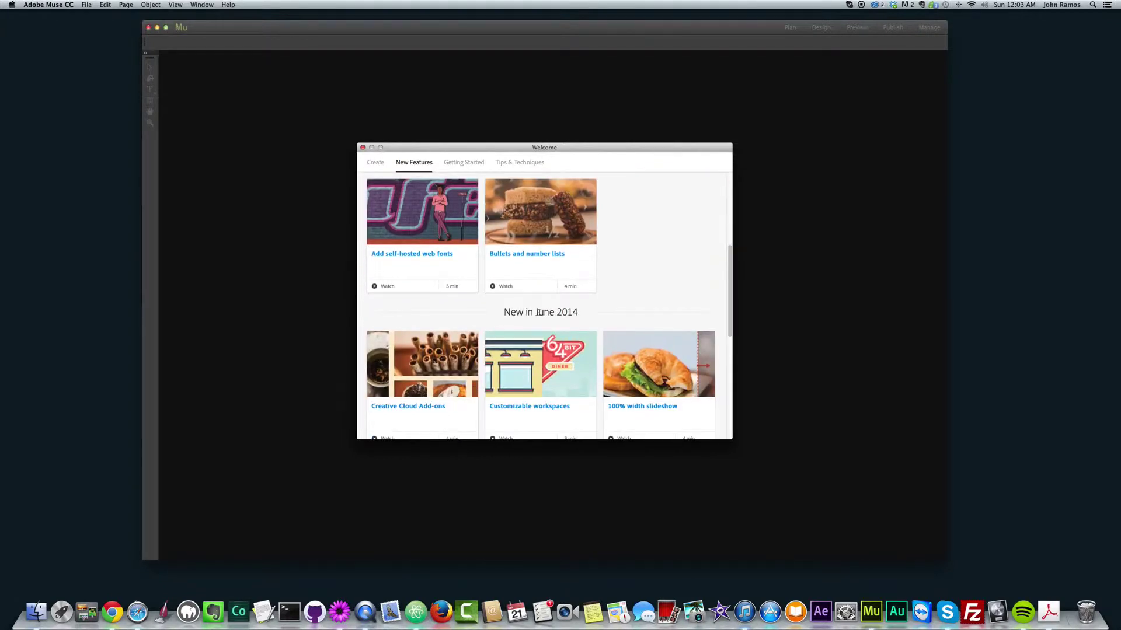
pyautogui.scroll(-5, 614, 327)
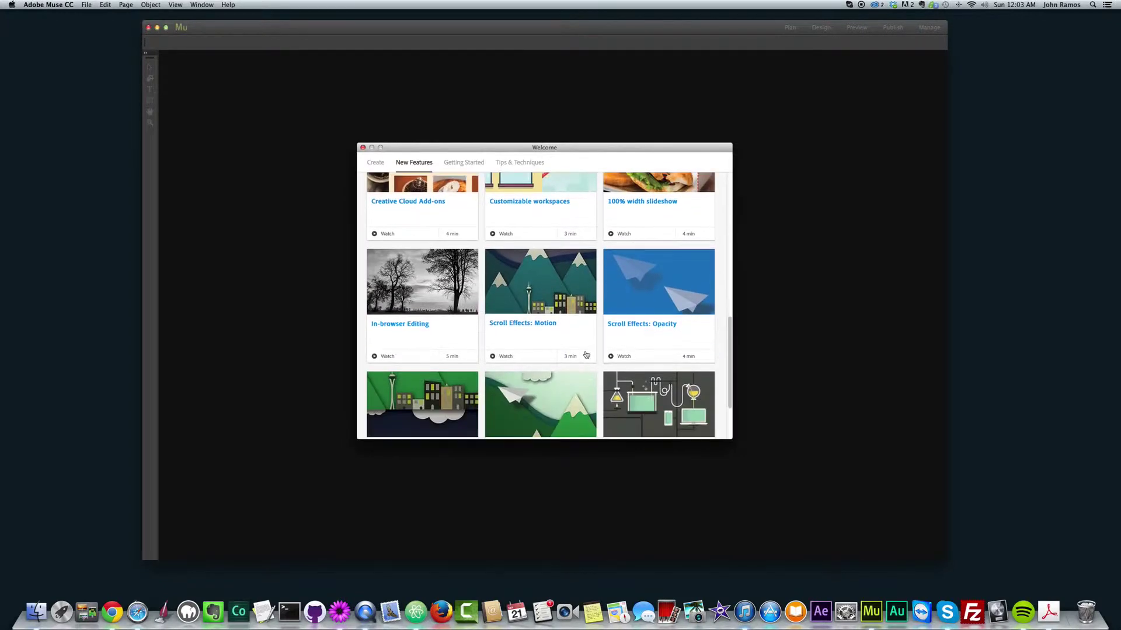
pyautogui.scroll(10, 580, 356)
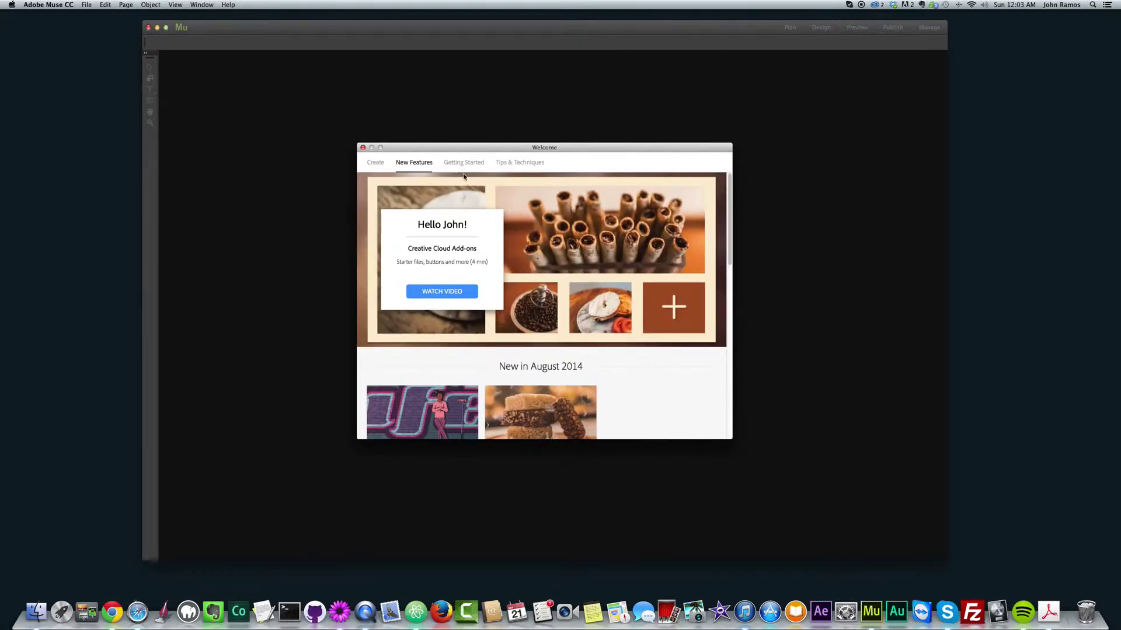
pyautogui.click(464, 163)
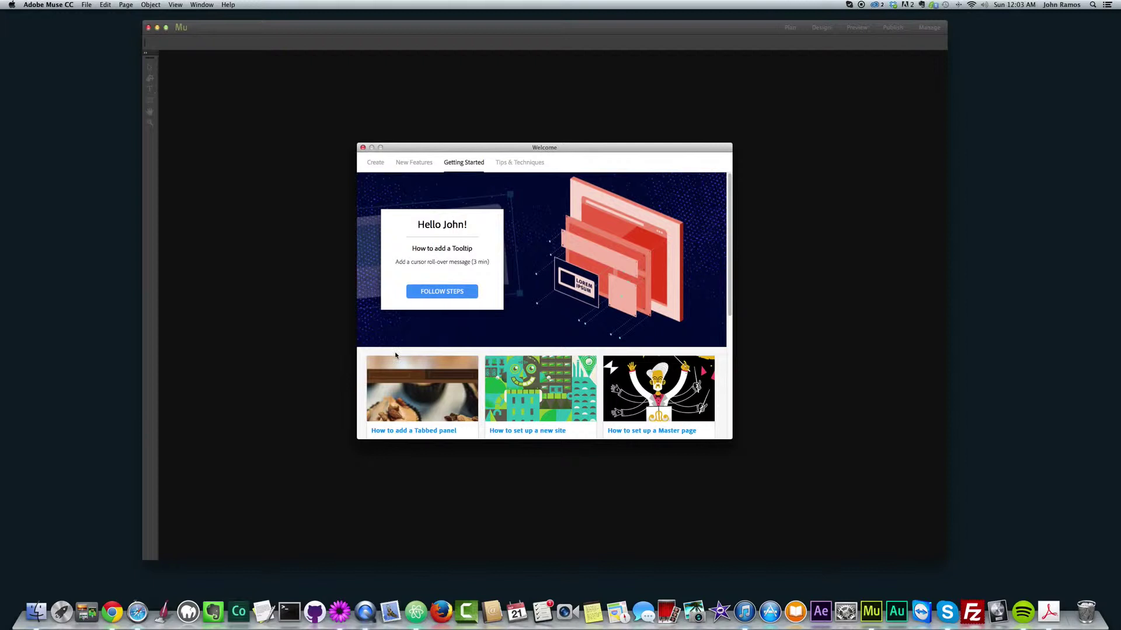
pyautogui.scroll(-6, 568, 285)
pyautogui.scroll(6, 567, 285)
# Step: Browse the Tips & Techniques tutorials, then return to the Create options
pyautogui.click(526, 163)
pyautogui.scroll(-5, 467, 371)
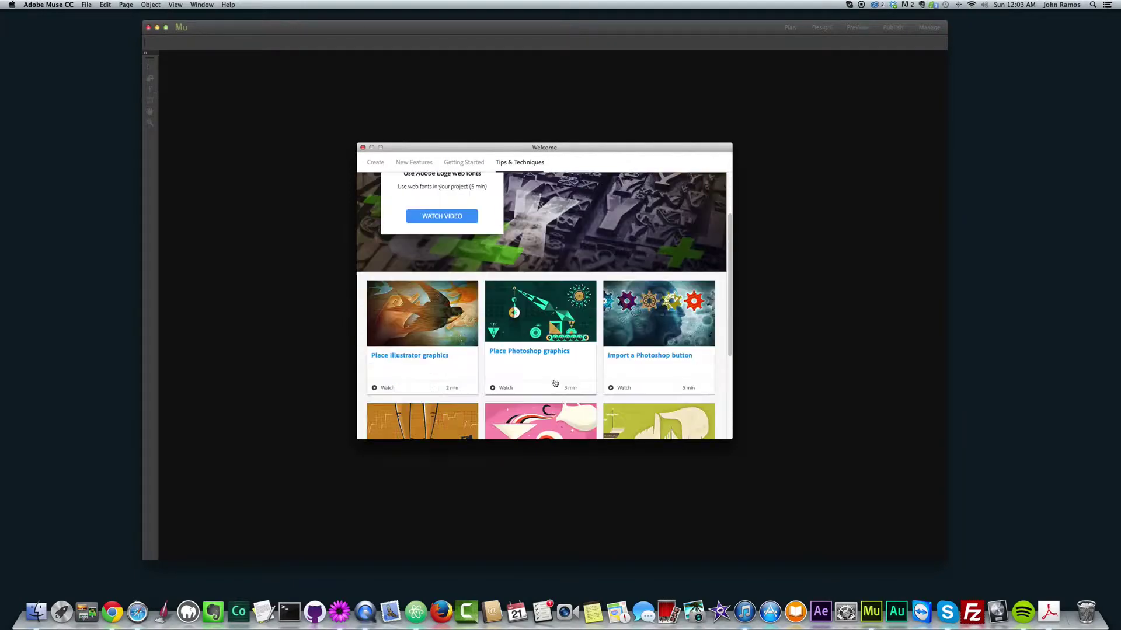
pyautogui.scroll(5, 596, 340)
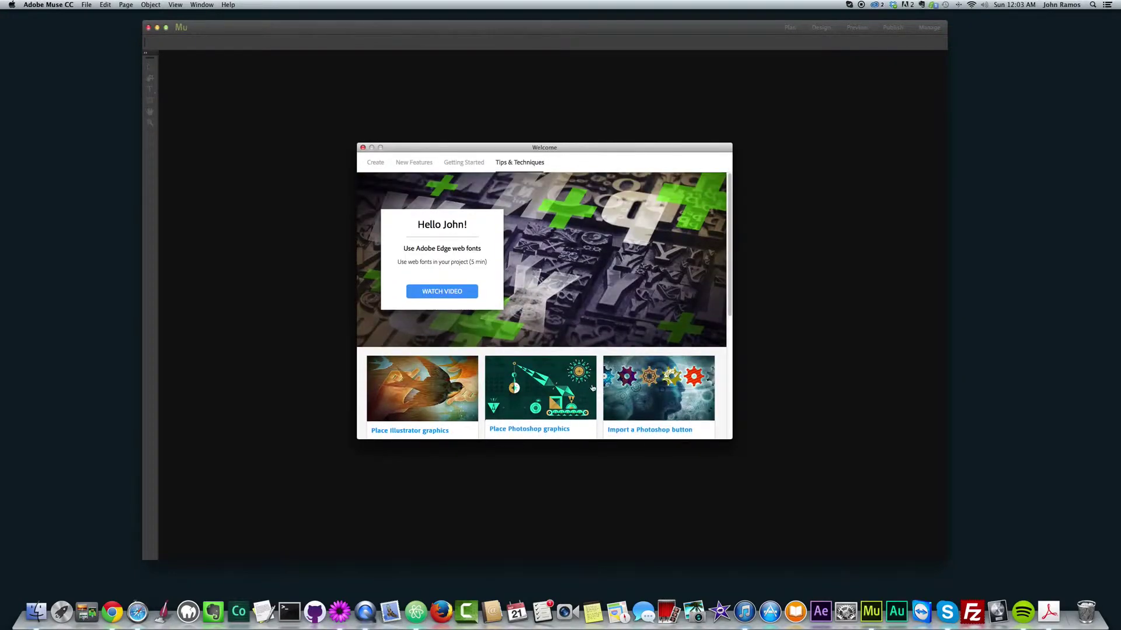
pyautogui.scroll(-5, 596, 339)
pyautogui.scroll(5, 563, 346)
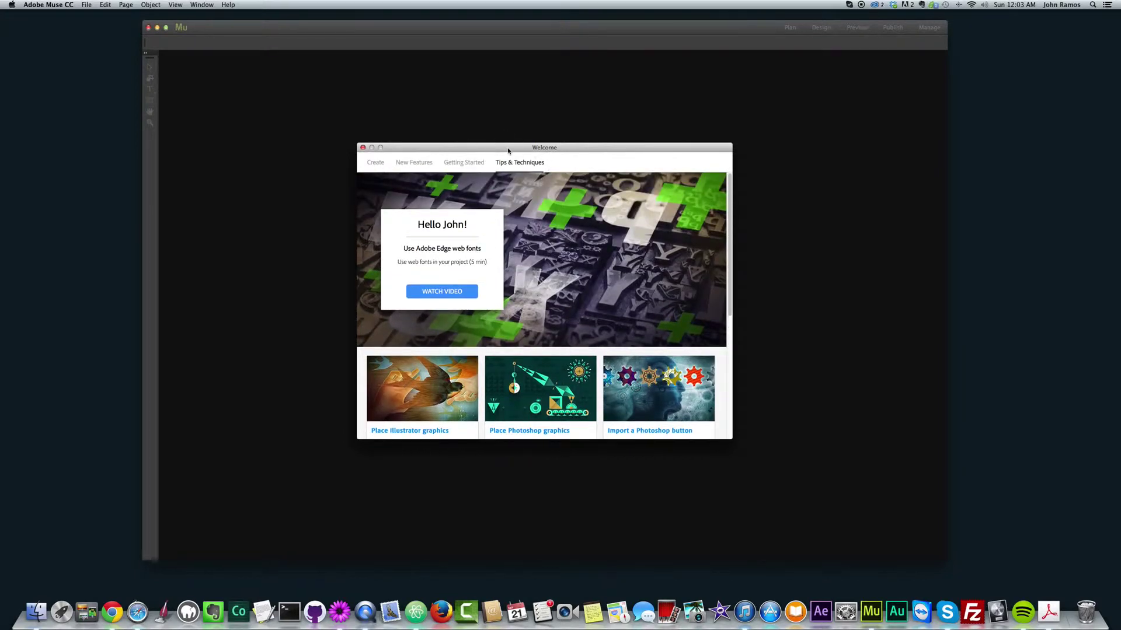
pyautogui.click(376, 163)
pyautogui.moveTo(432, 149); pyautogui.dragTo(438, 151)
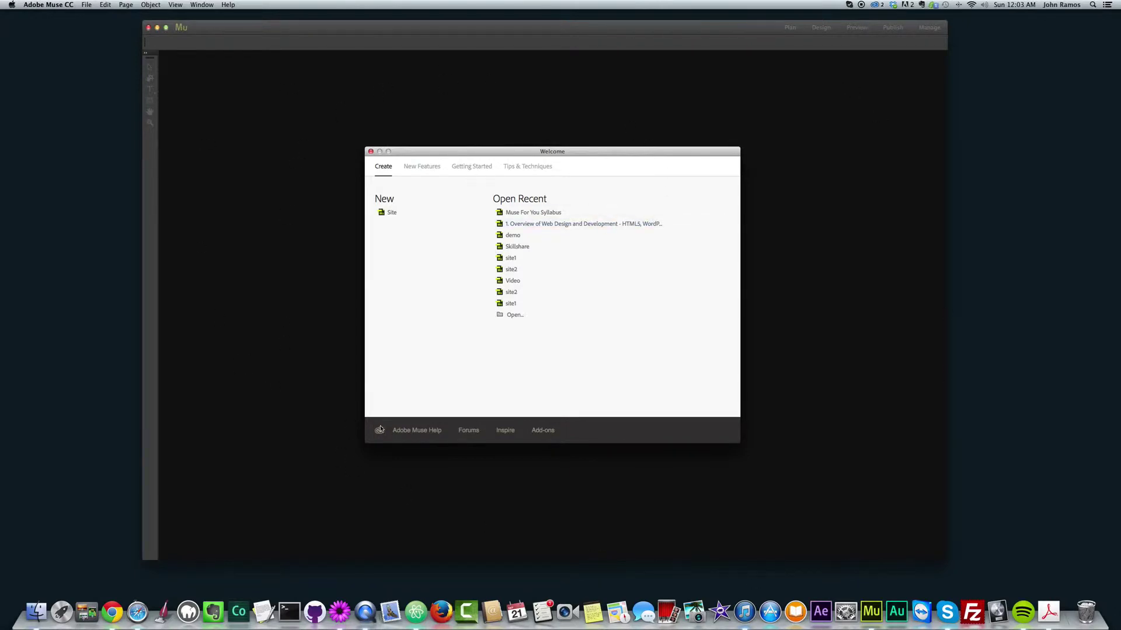
pyautogui.click(392, 213)
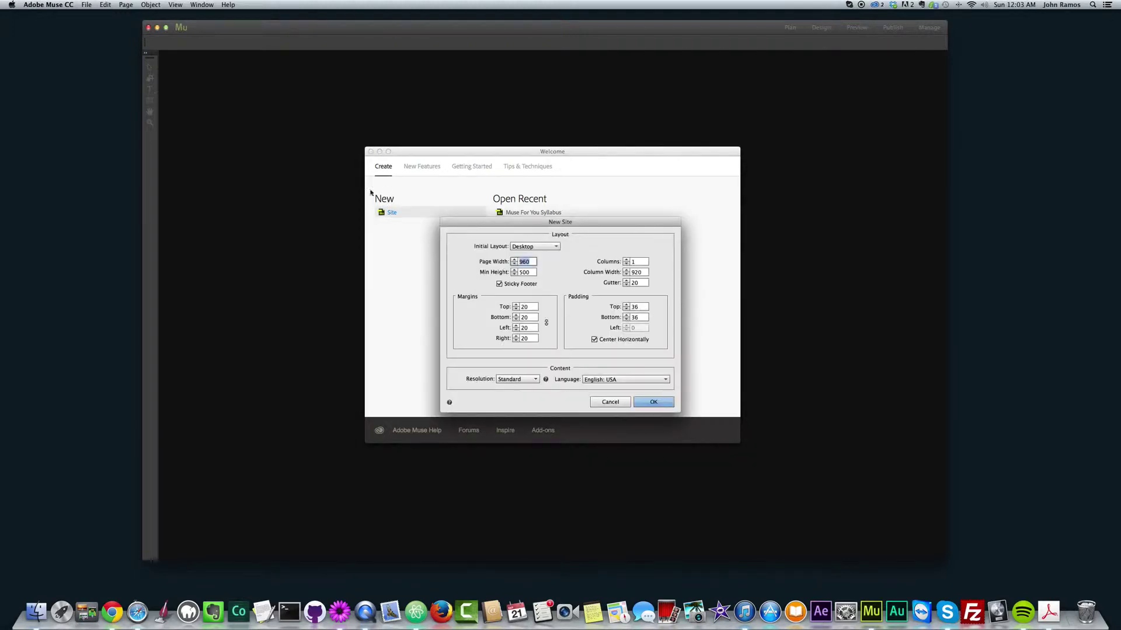
pyautogui.click(88, 5)
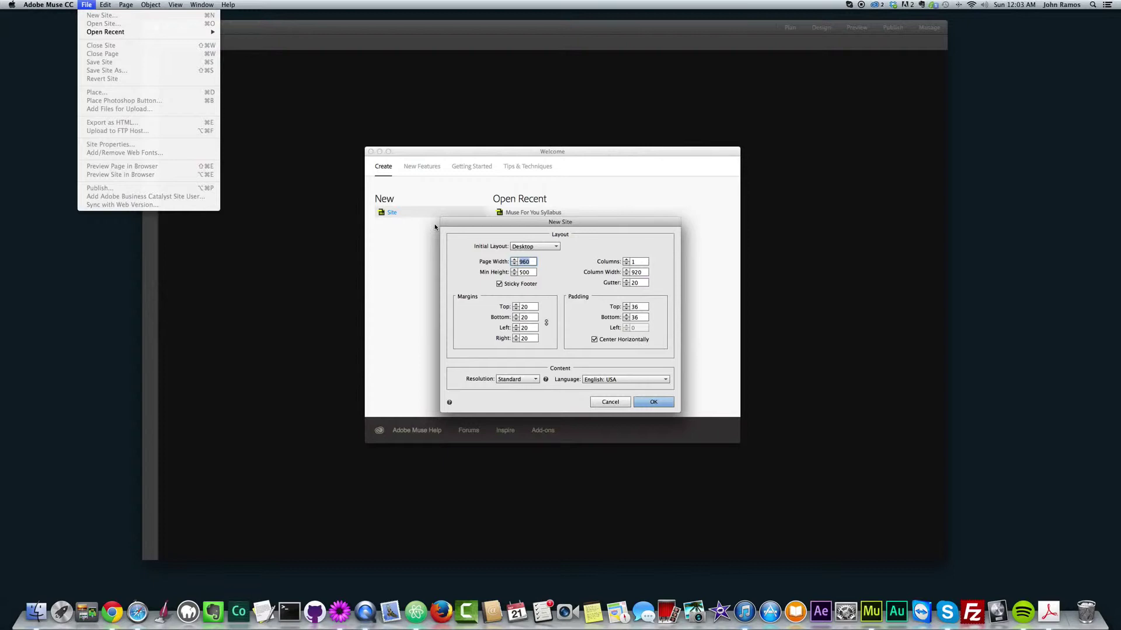
pyautogui.click(454, 257)
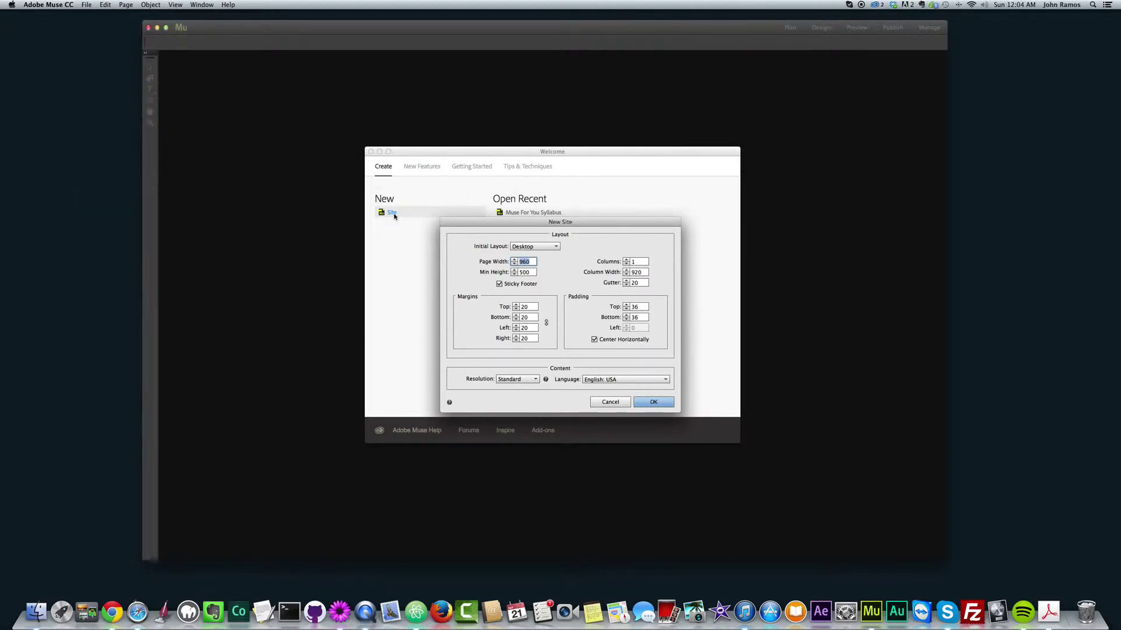
pyautogui.click(505, 224)
pyautogui.moveTo(505, 223); pyautogui.dragTo(497, 201)
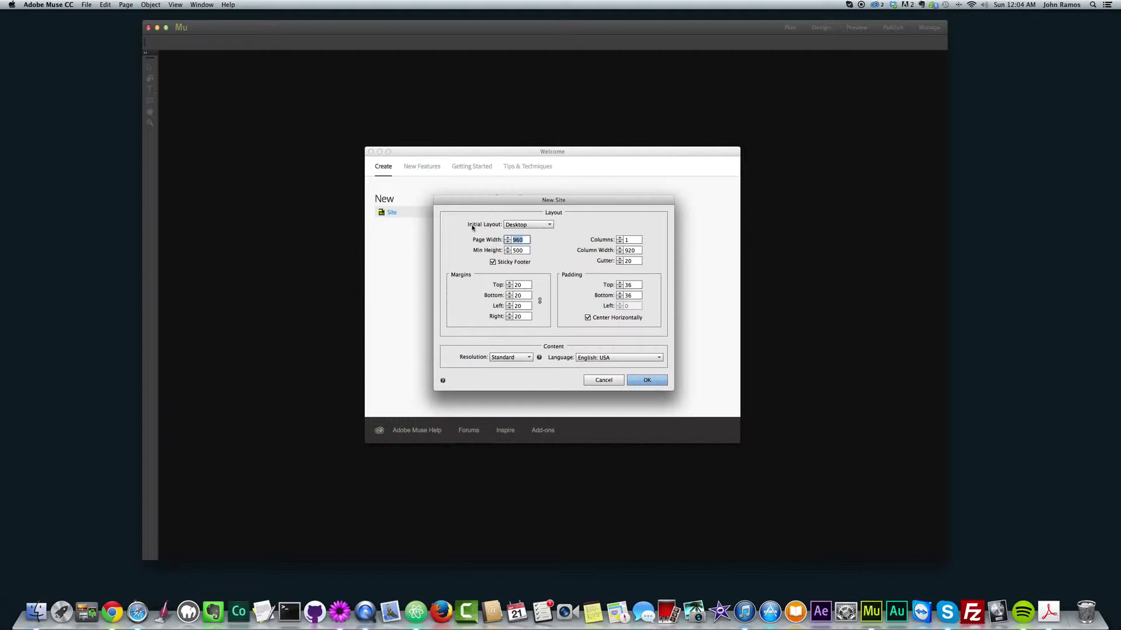
pyautogui.click(523, 225)
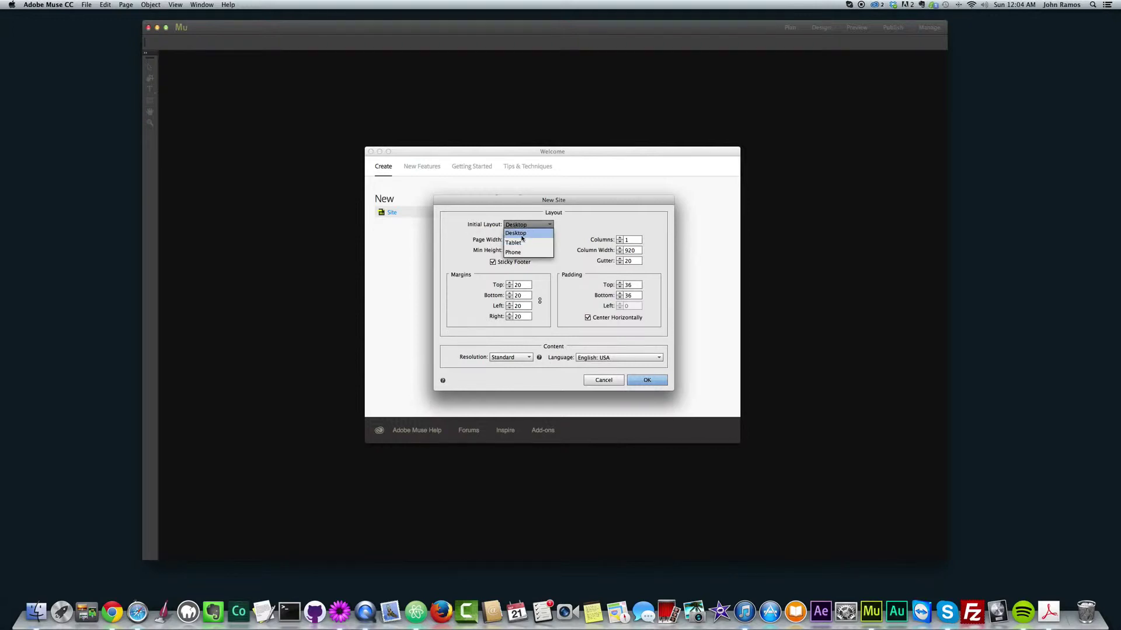
pyautogui.click(479, 226)
pyautogui.click(517, 243)
pyautogui.click(527, 225)
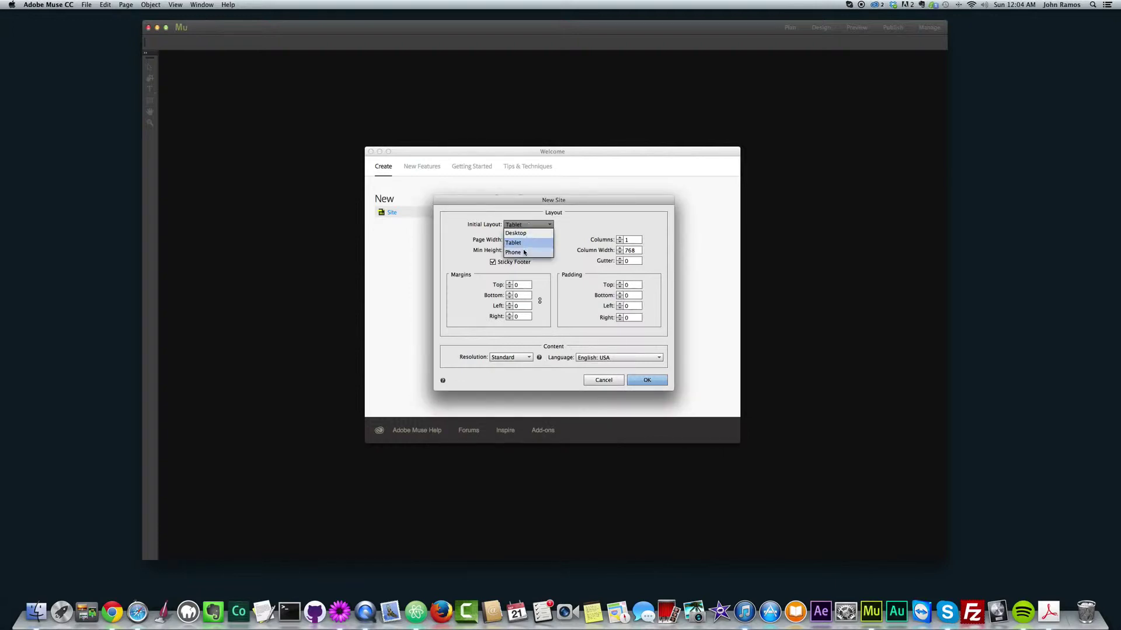
pyautogui.click(513, 252)
pyautogui.click(540, 226)
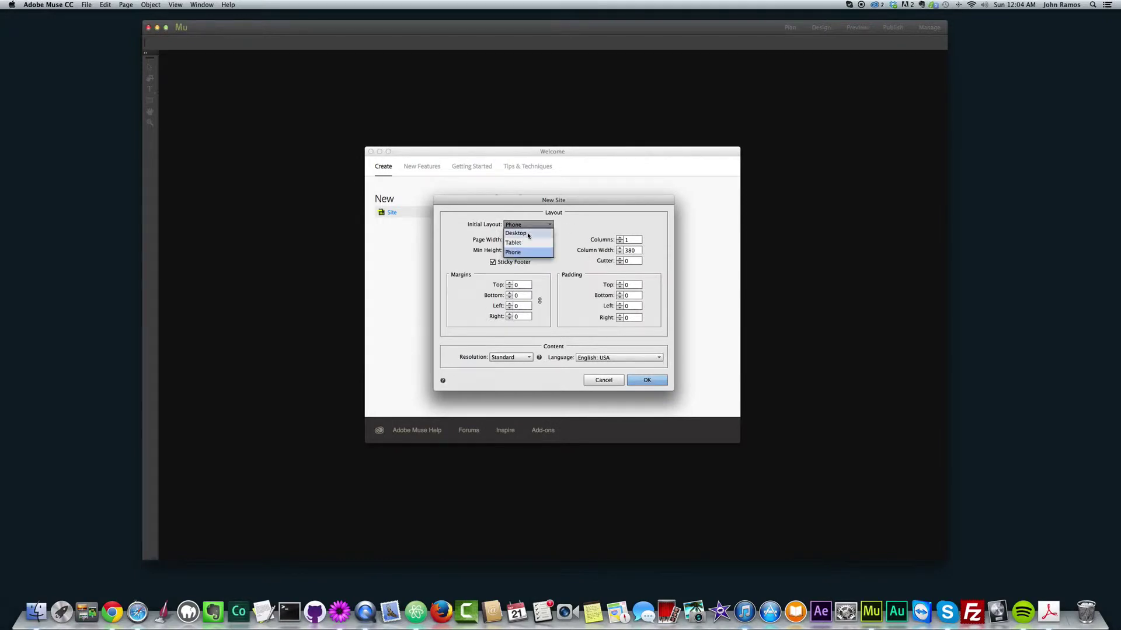
pyautogui.click(529, 233)
pyautogui.click(540, 226)
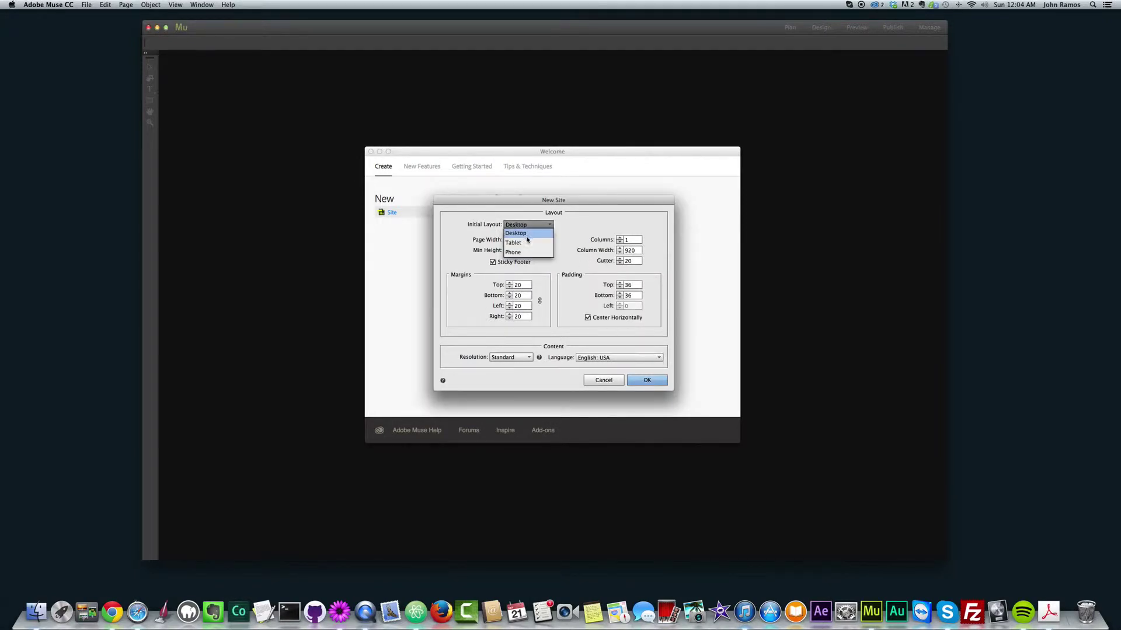
pyautogui.click(528, 233)
pyautogui.click(552, 226)
pyautogui.click(553, 227)
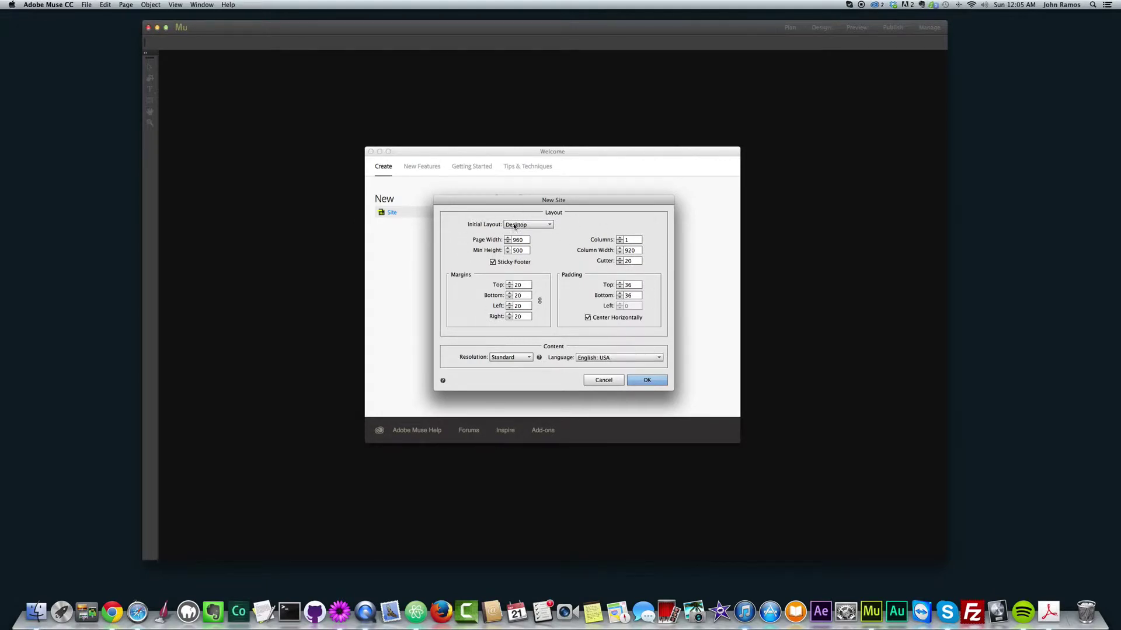
pyautogui.moveTo(592, 202); pyautogui.dragTo(595, 204)
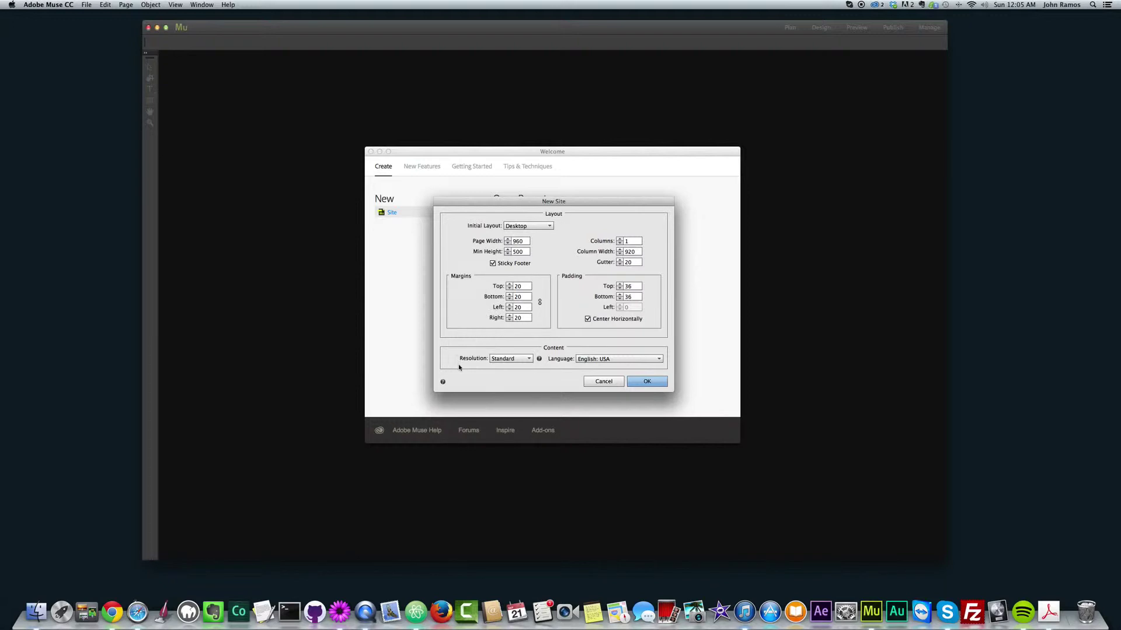
pyautogui.click(511, 359)
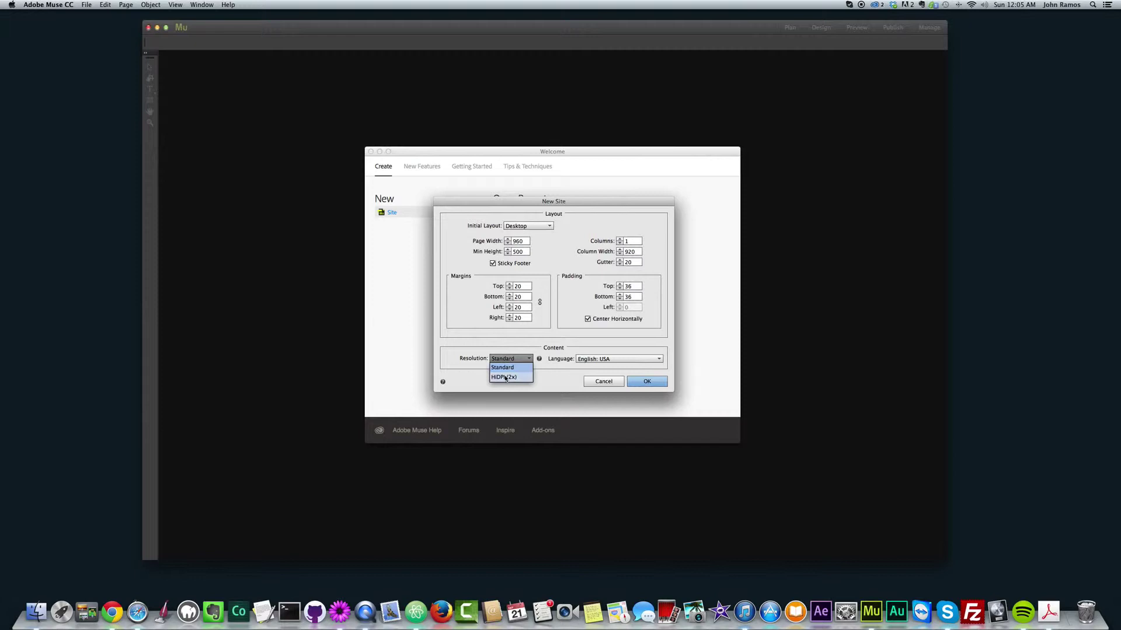
pyautogui.click(505, 367)
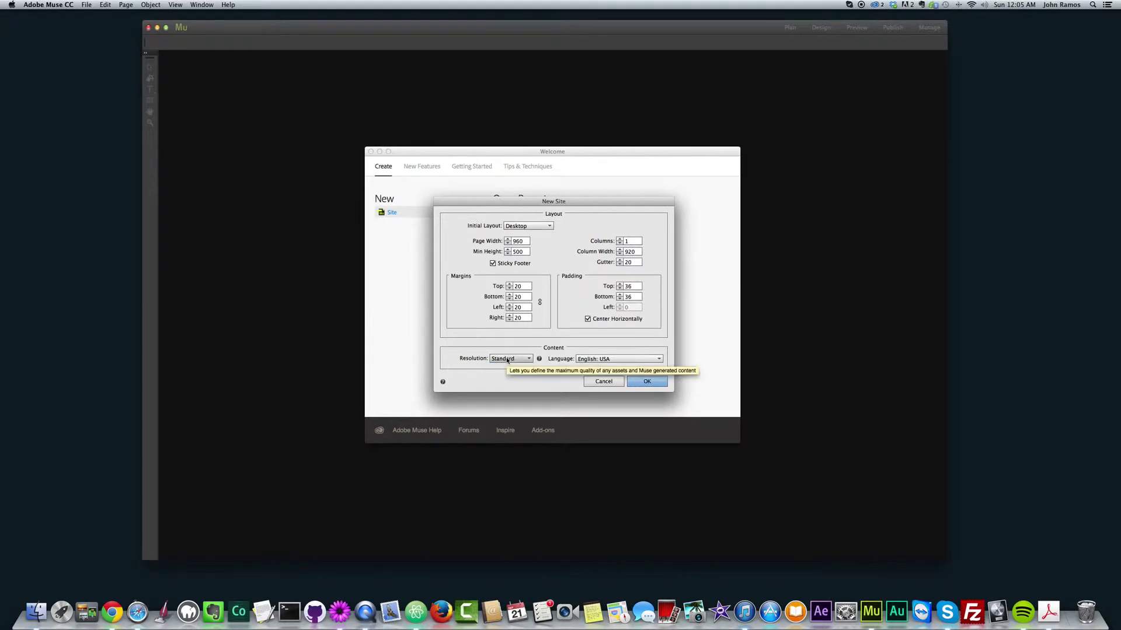
pyautogui.click(508, 363)
pyautogui.click(468, 365)
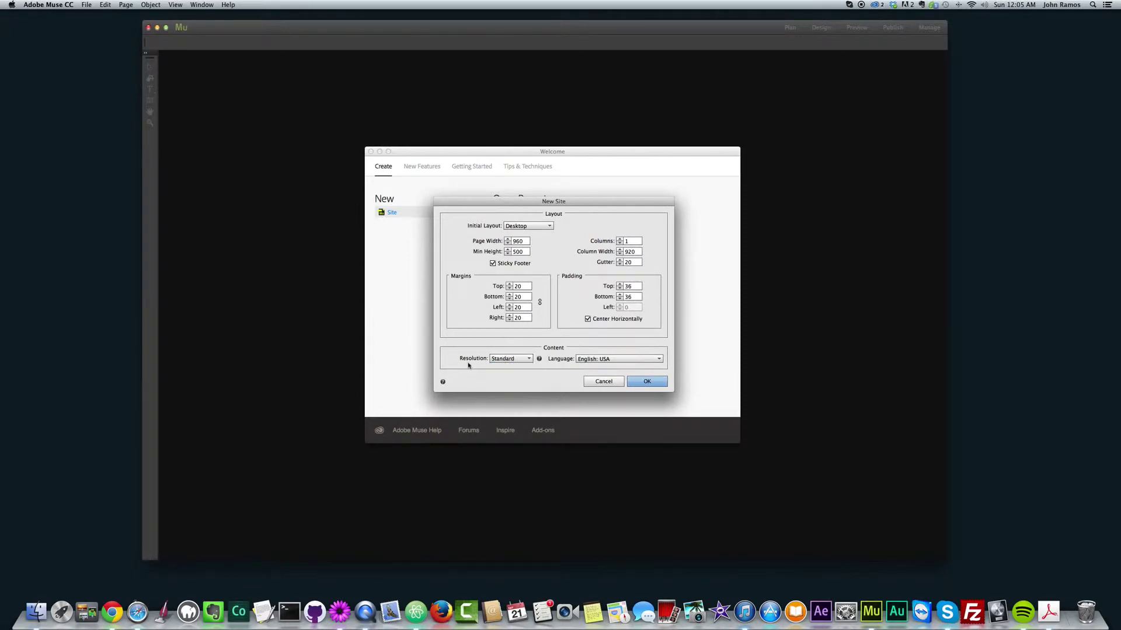
pyautogui.click(530, 359)
pyautogui.click(511, 358)
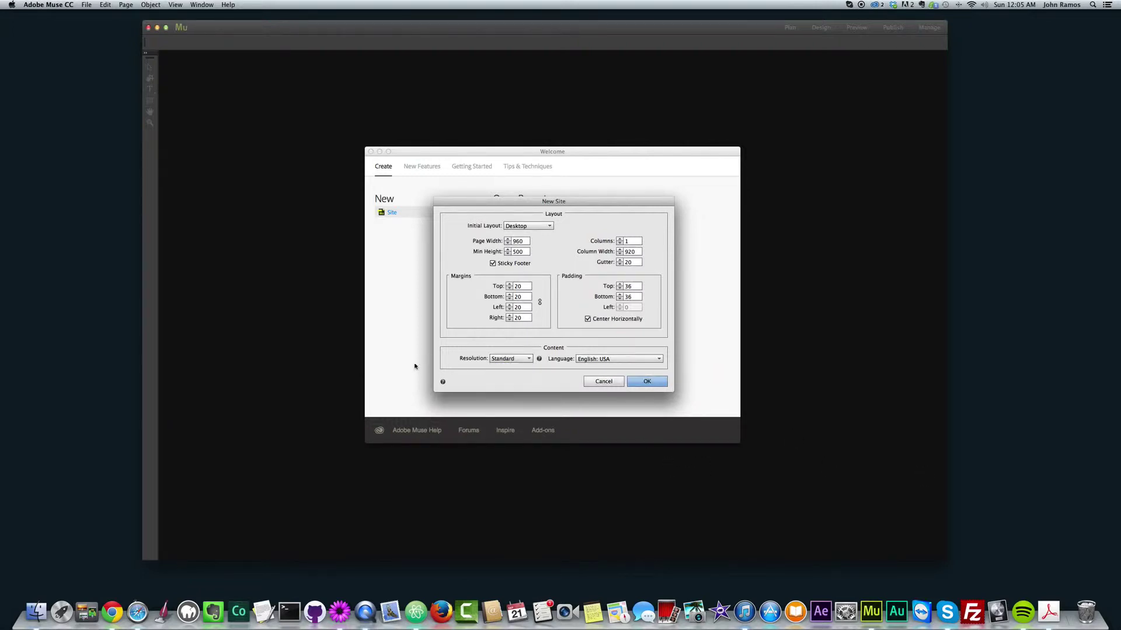
pyautogui.click(516, 359)
pyautogui.click(484, 362)
pyautogui.click(522, 358)
pyautogui.click(516, 354)
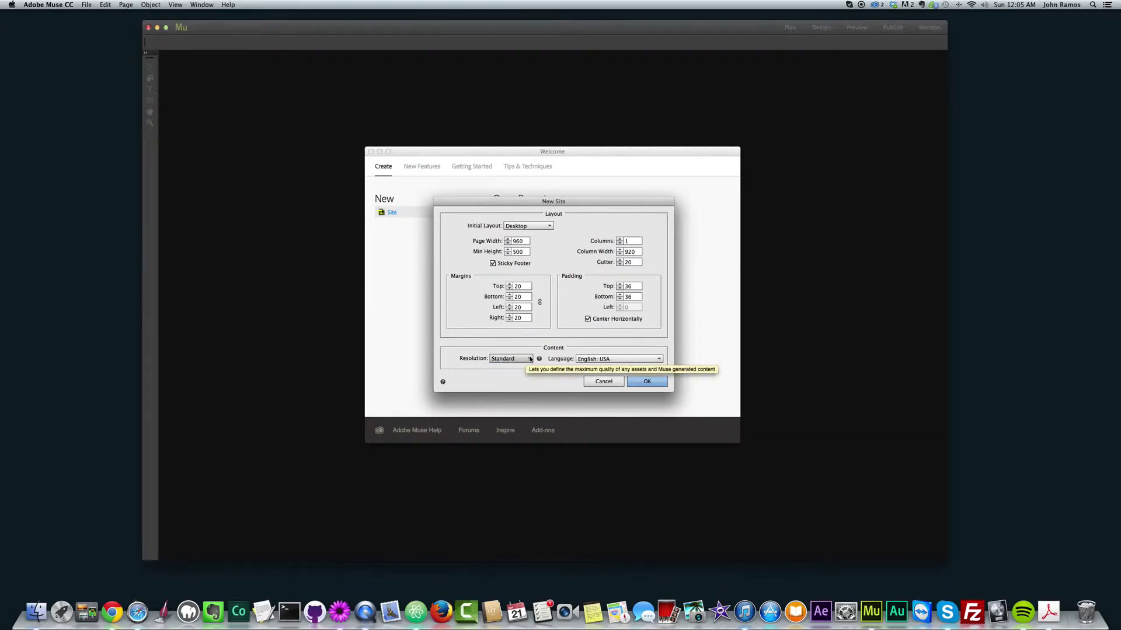
pyautogui.click(530, 359)
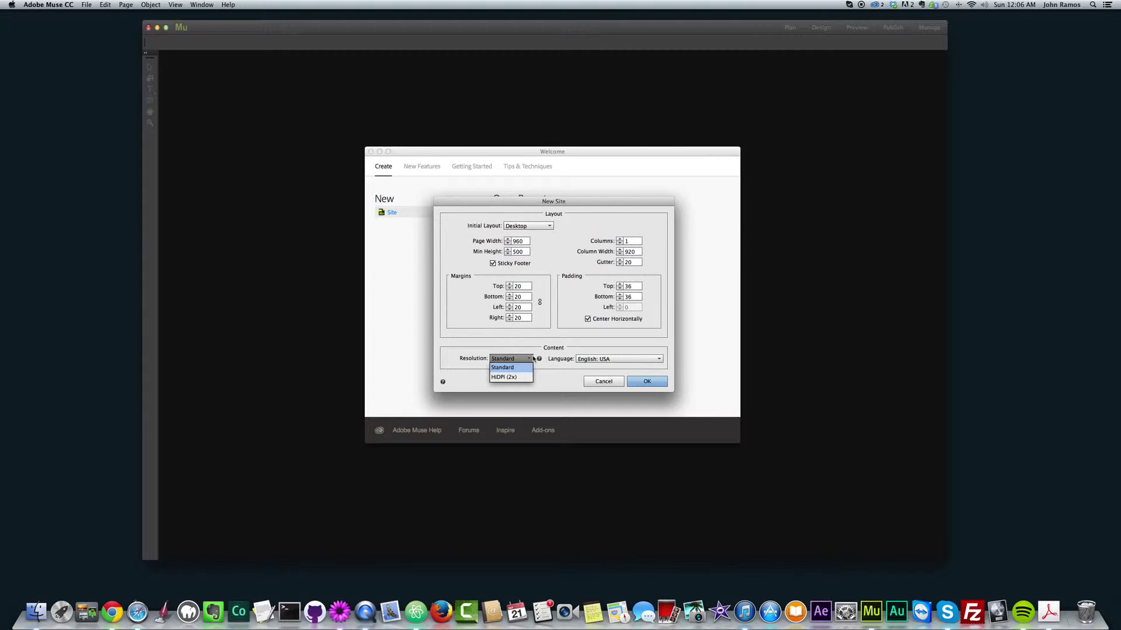
pyautogui.click(532, 351)
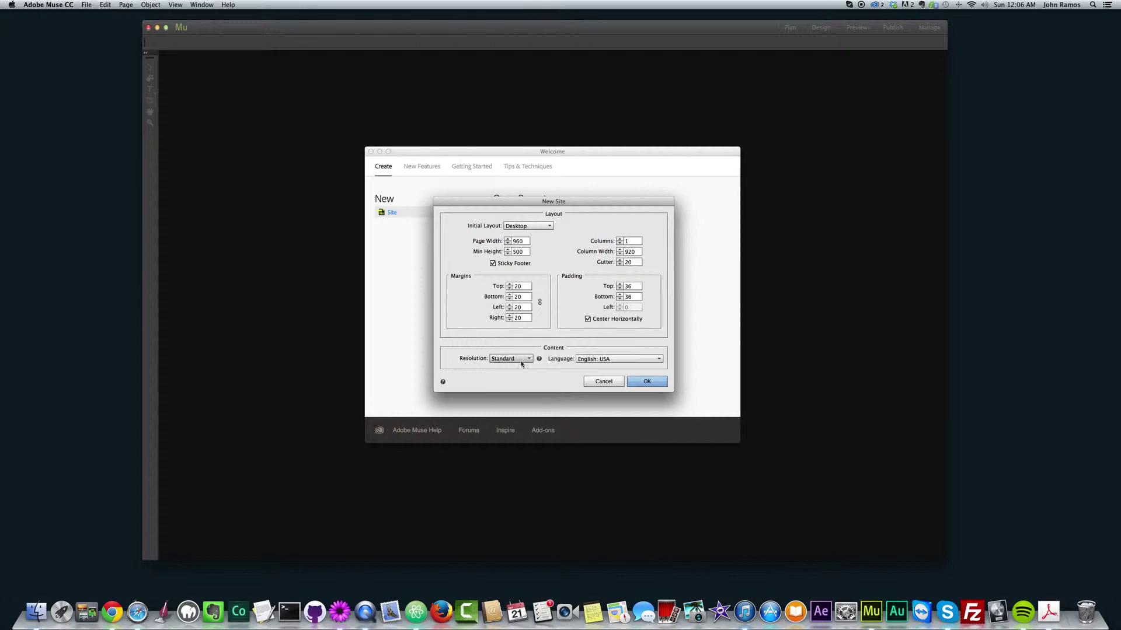
pyautogui.click(529, 360)
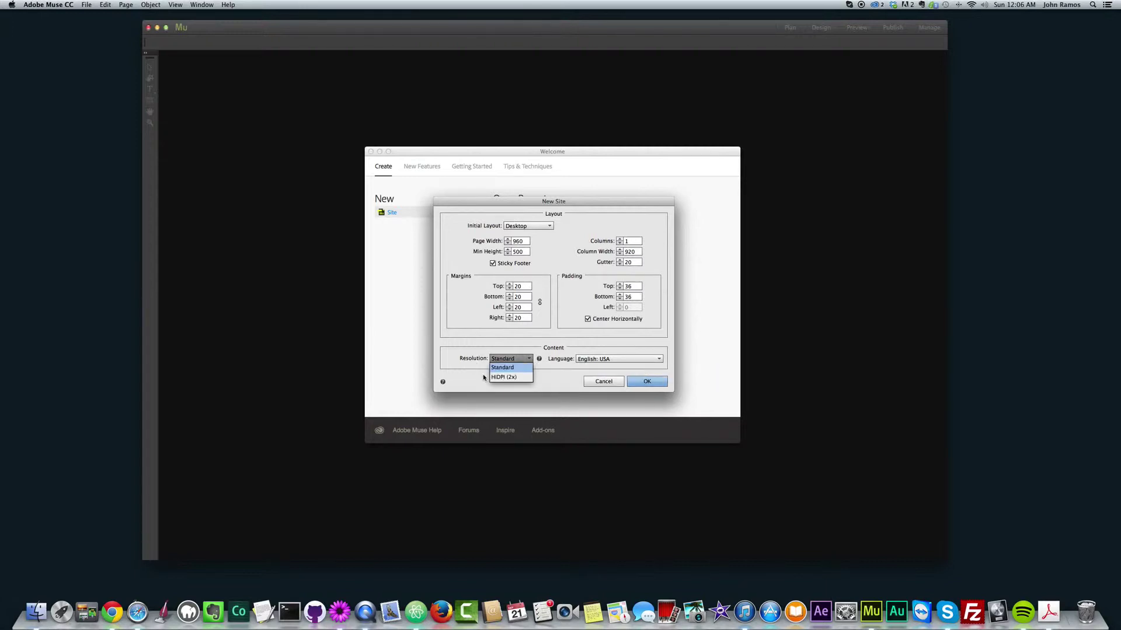
pyautogui.click(477, 356)
pyautogui.click(505, 358)
pyautogui.click(481, 357)
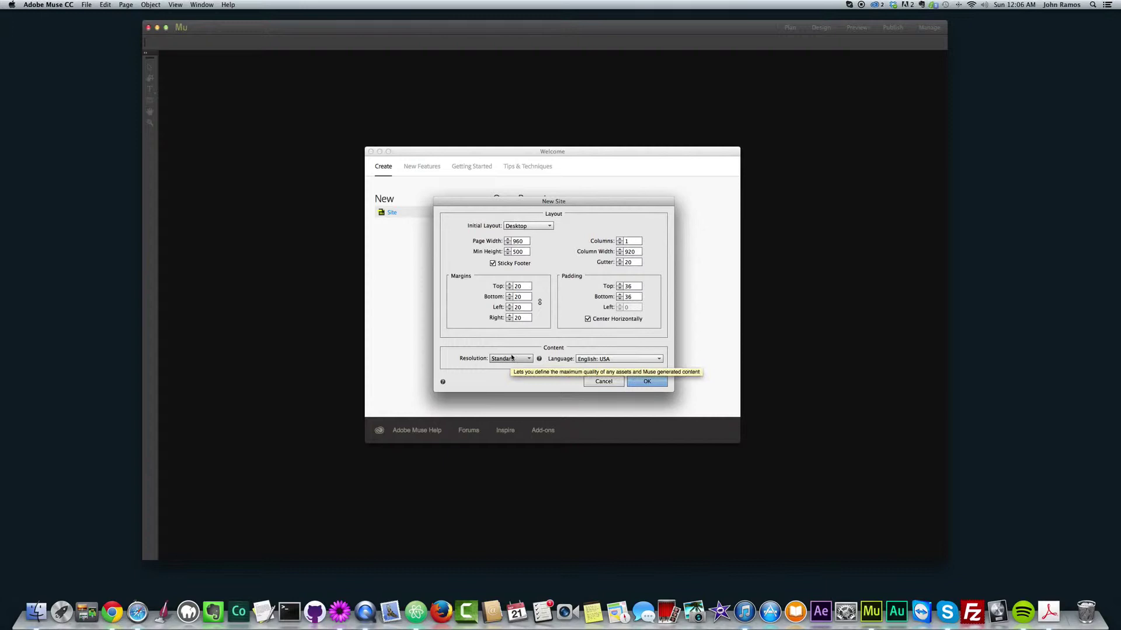
# Step: Keep English: USA as language and create the 960-wide, 500-high desktop site
pyautogui.click(601, 359)
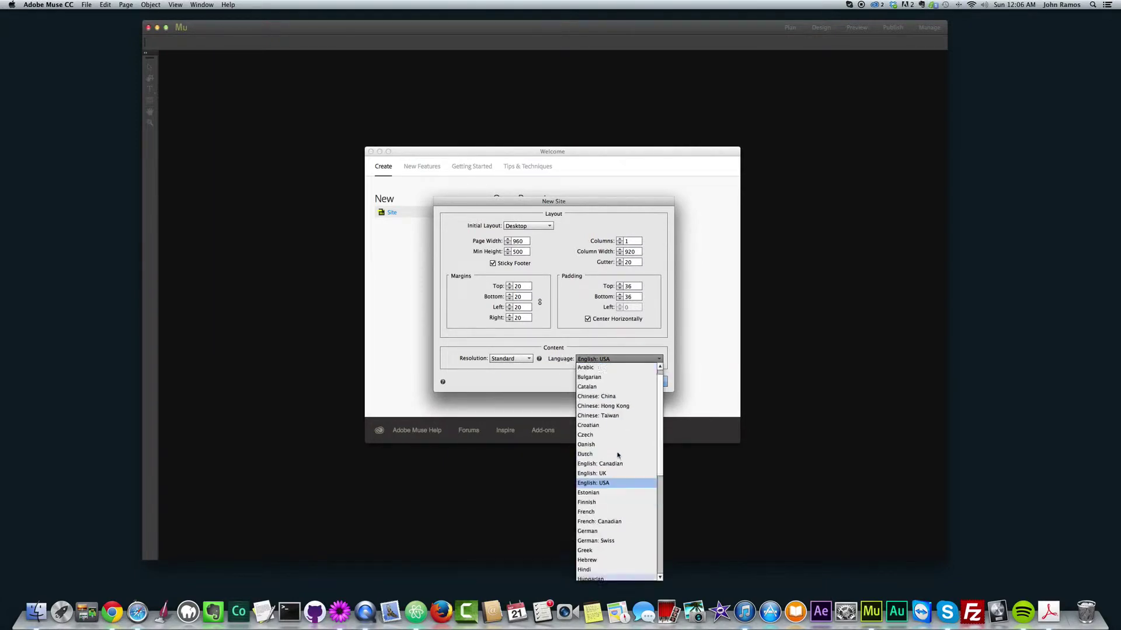
pyautogui.scroll(8, 617, 499)
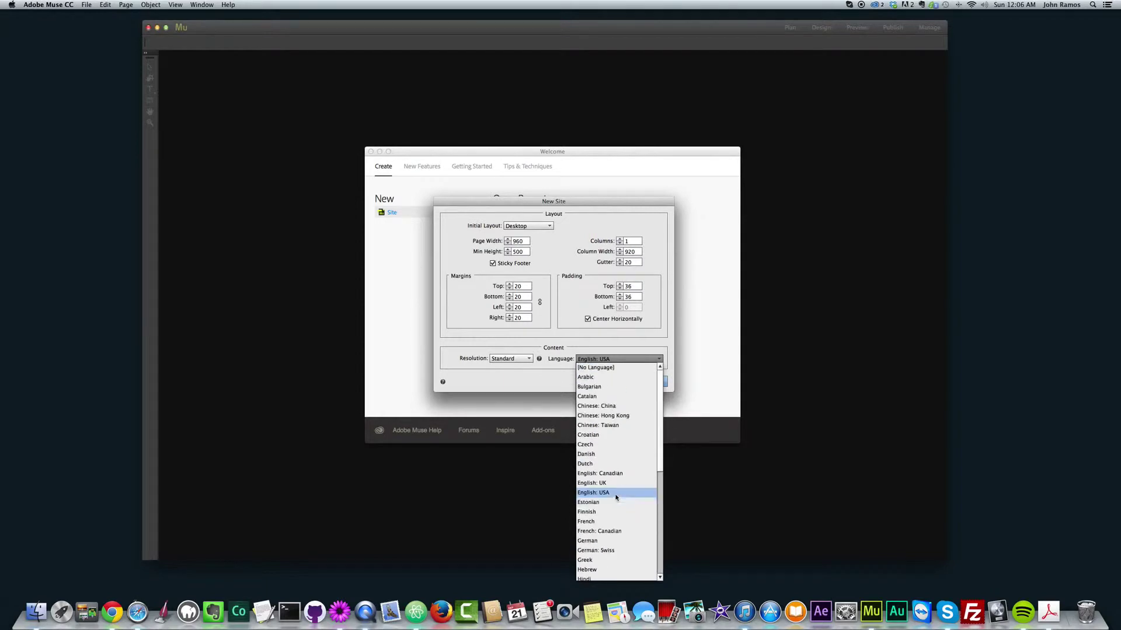
pyautogui.click(565, 336)
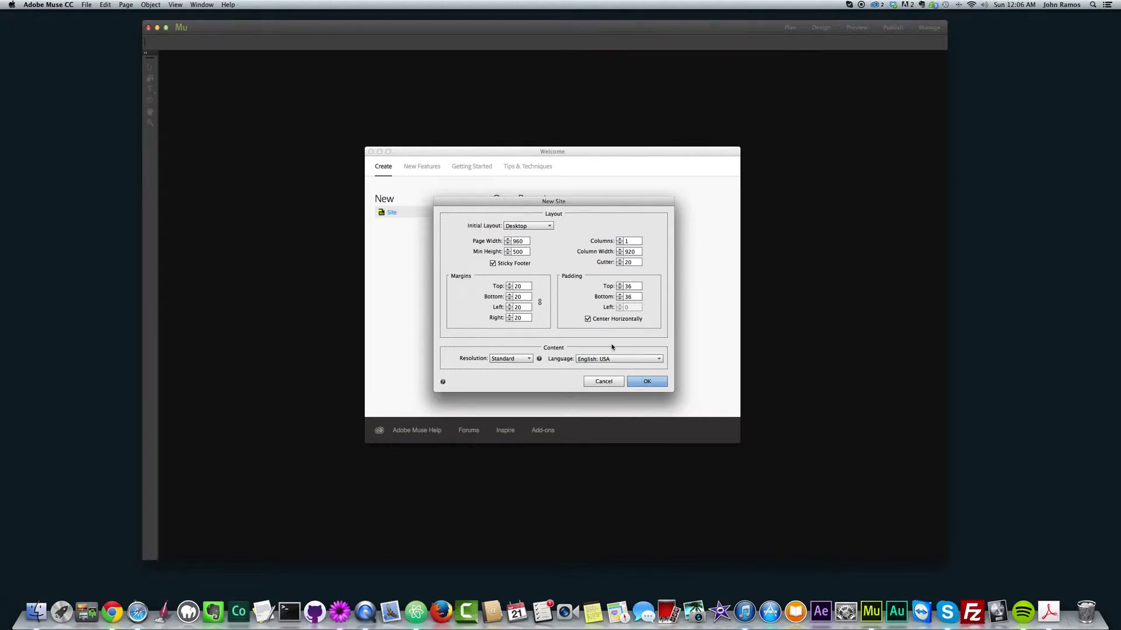
pyautogui.click(646, 382)
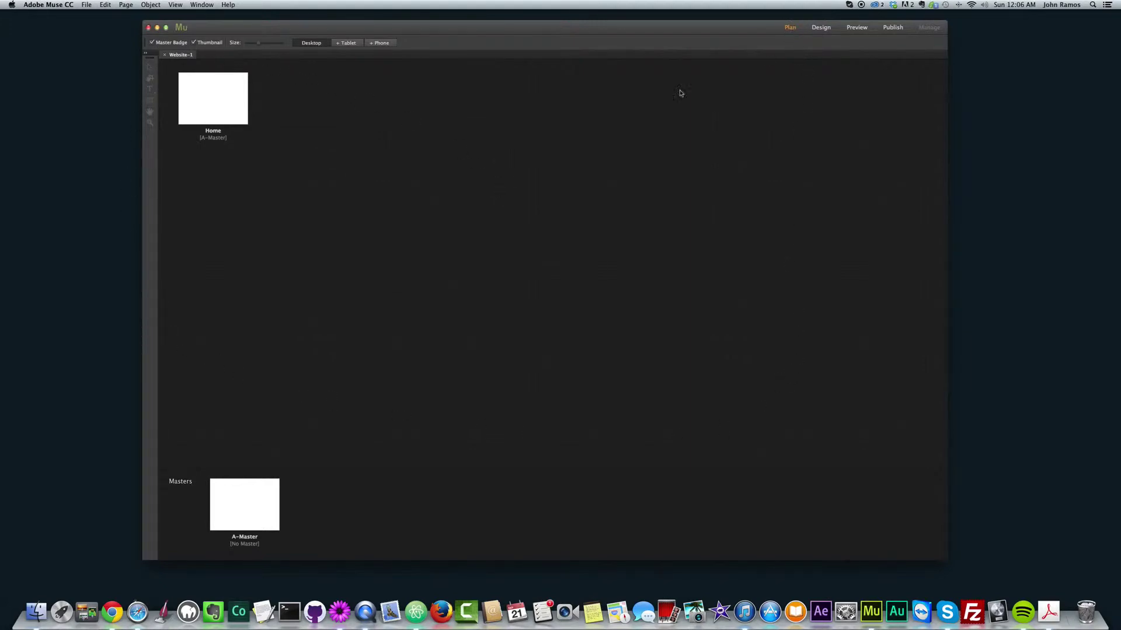
# Step: Add sibling pages beside Home and child pages under Untitled 3 and Untitled 5
pyautogui.click(230, 95)
pyautogui.click(254, 99)
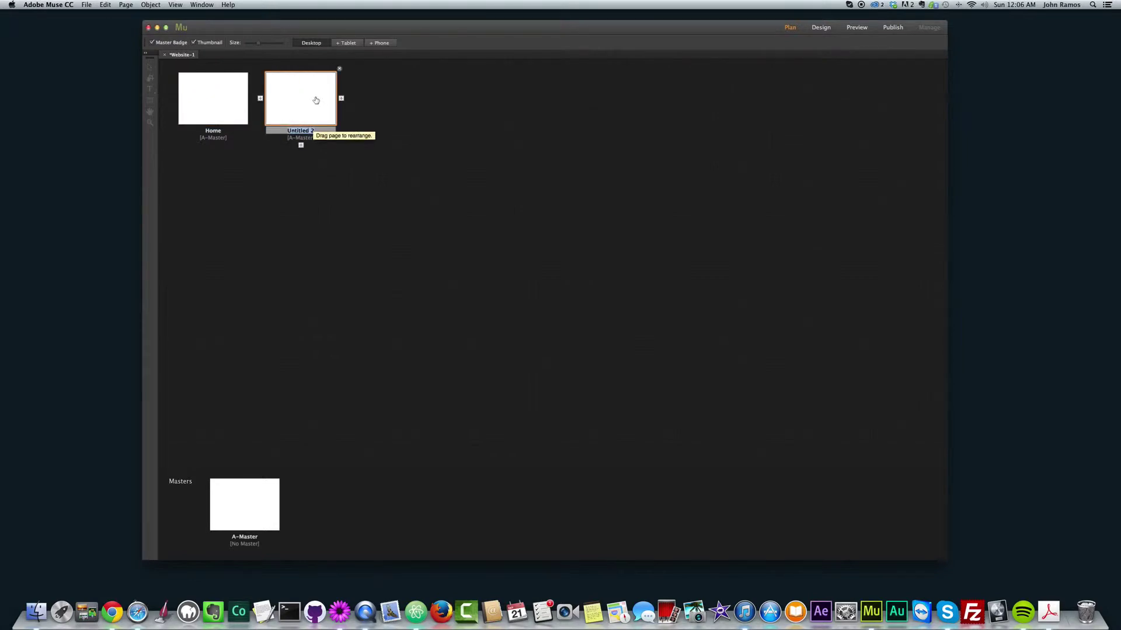
pyautogui.click(342, 98)
pyautogui.click(429, 98)
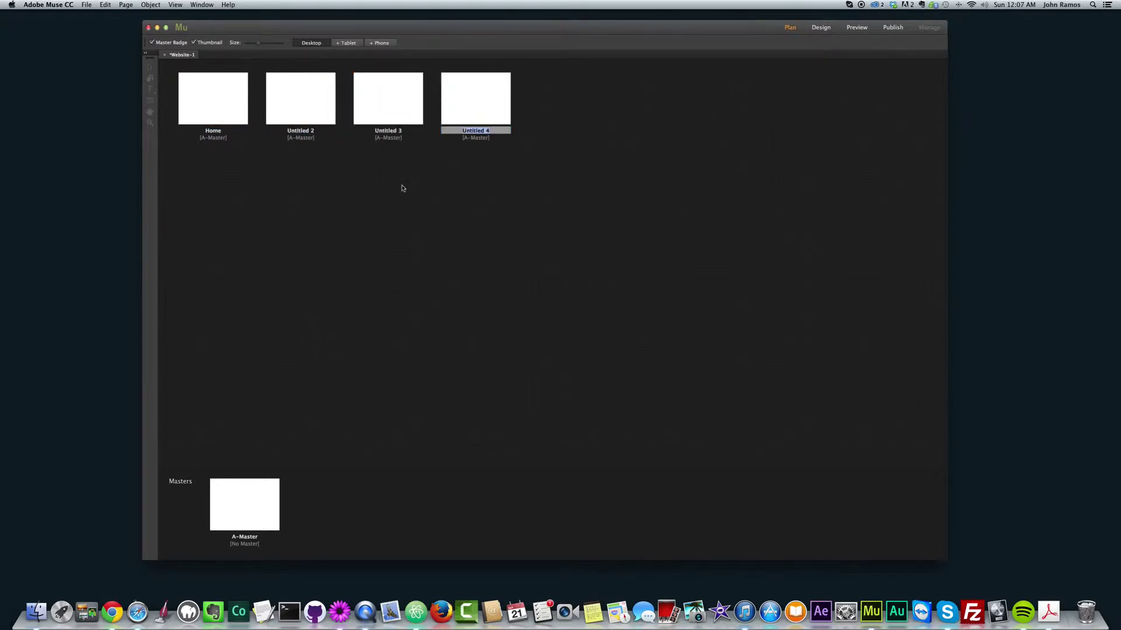
pyautogui.click(389, 146)
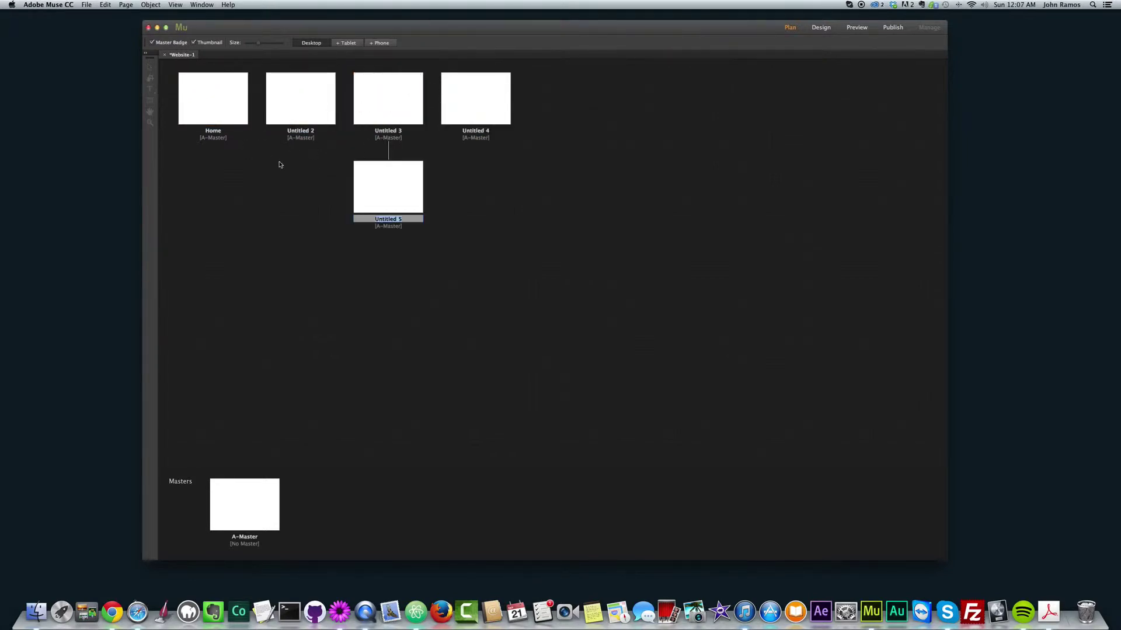
pyautogui.click(347, 187)
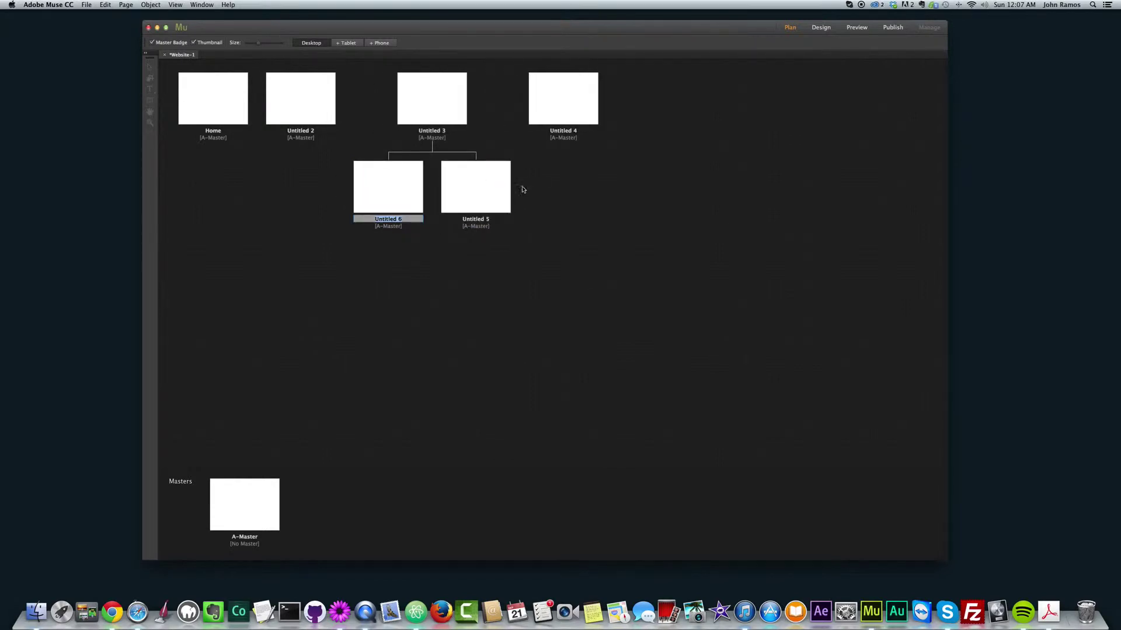
pyautogui.click(516, 187)
pyautogui.click(476, 234)
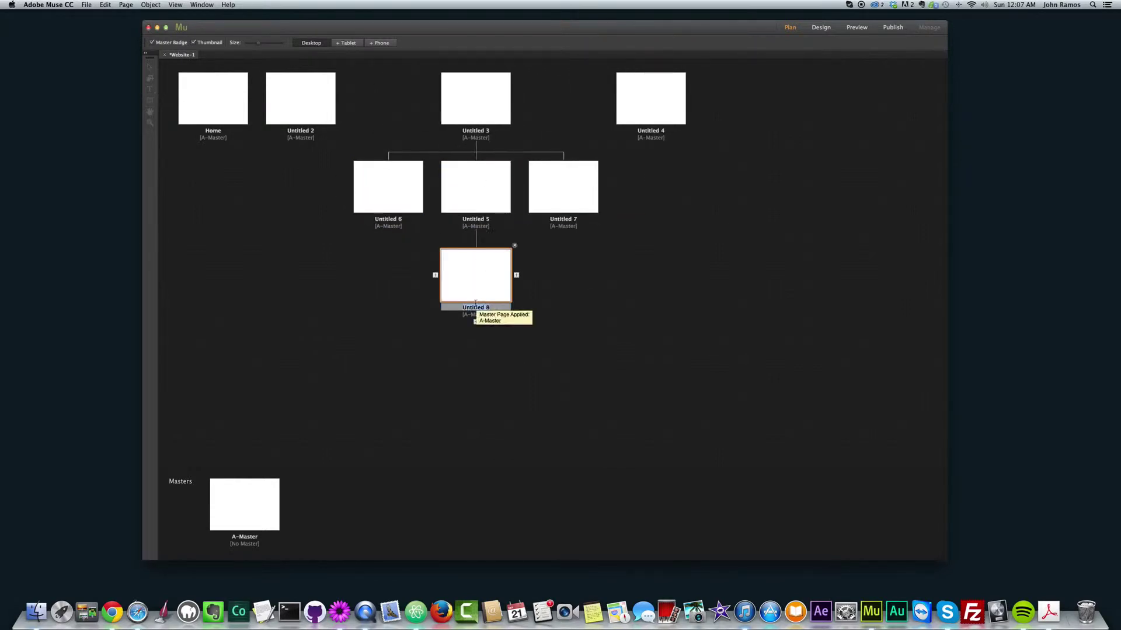
# Step: Add more sibling and child pages around Untitled 8, 9 and 10, plus one beside Untitled 6
pyautogui.click(435, 275)
pyautogui.click(610, 275)
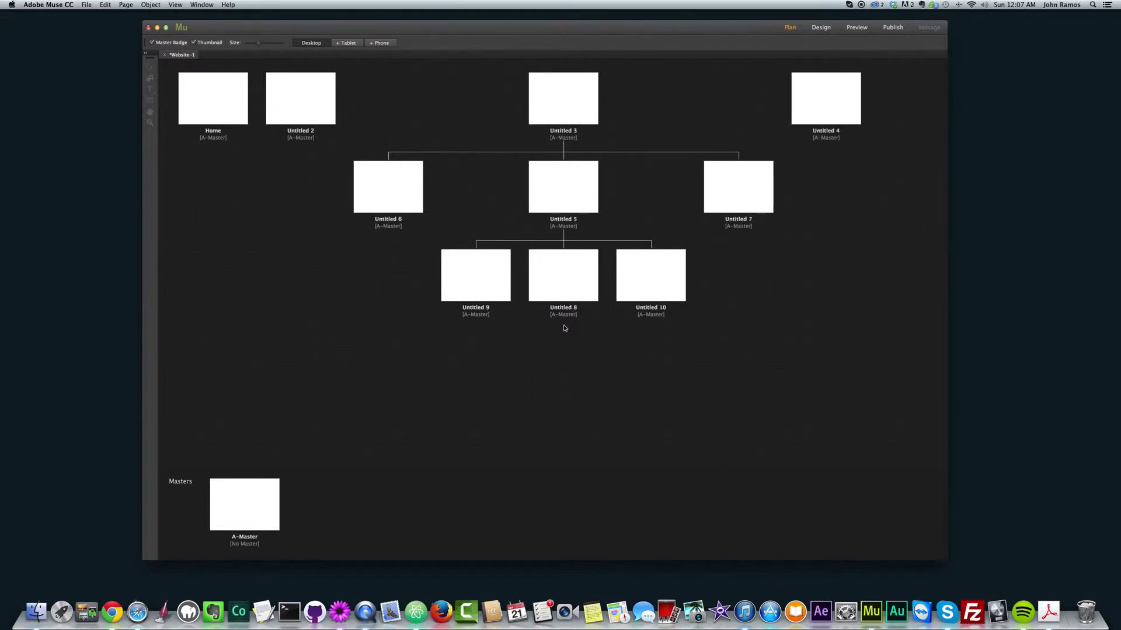
pyautogui.click(563, 322)
pyautogui.click(476, 322)
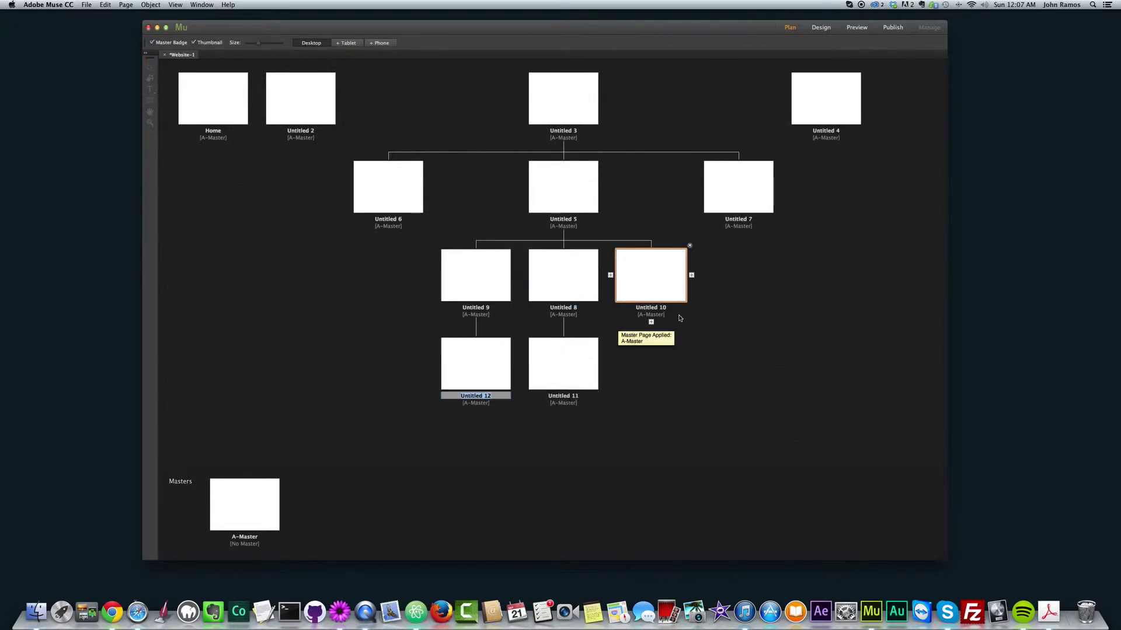
pyautogui.click(691, 275)
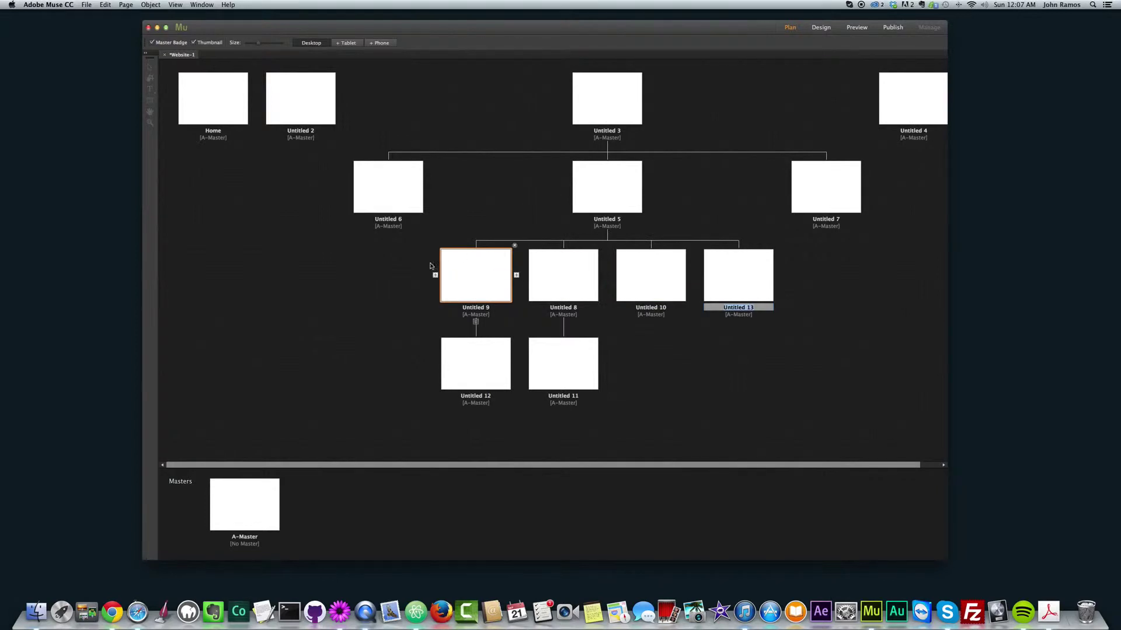
pyautogui.click(348, 187)
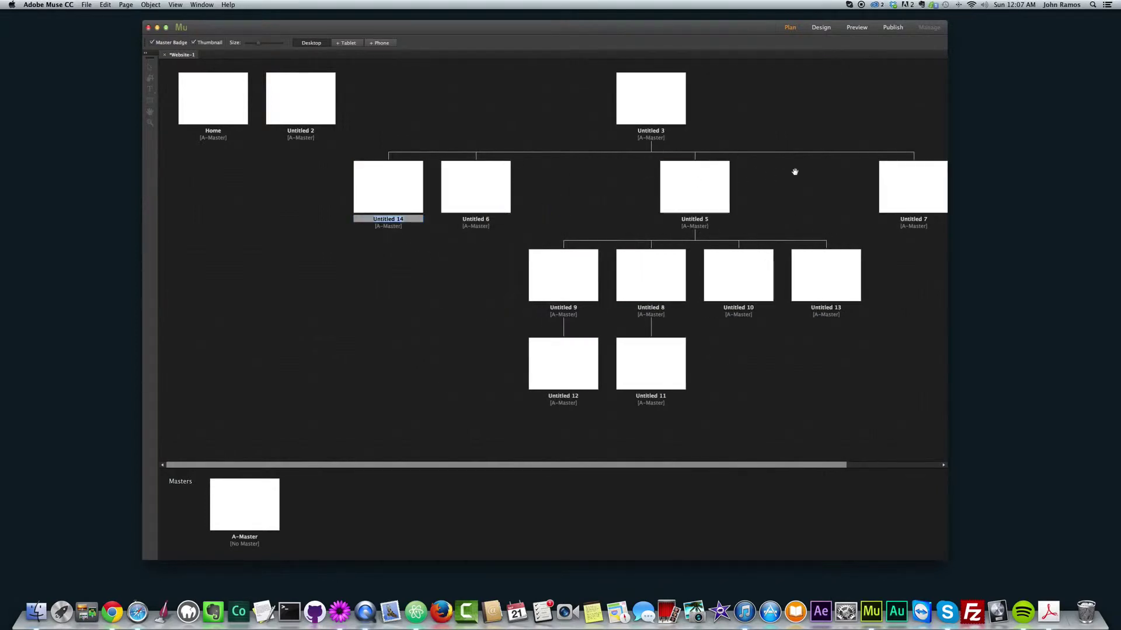
pyautogui.moveTo(584, 464); pyautogui.dragTo(378, 455)
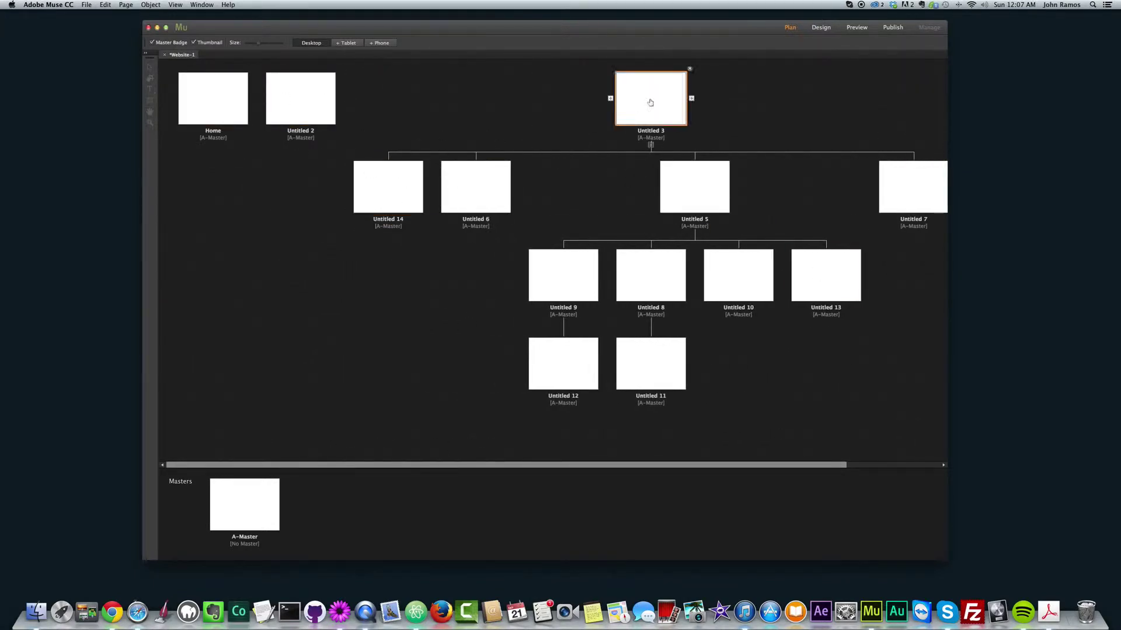
pyautogui.moveTo(641, 468); pyautogui.dragTo(470, 454)
# Step: Add a child page under Home, leaving Untitled 6's name unchanged
pyautogui.click(212, 145)
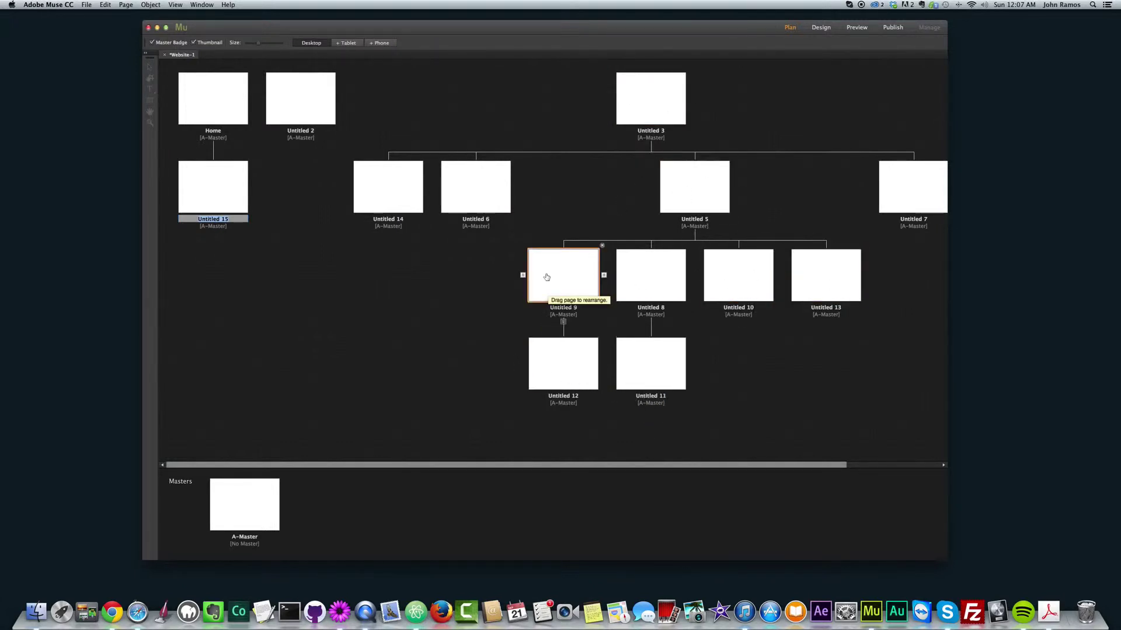
pyautogui.doubleClick(470, 219)
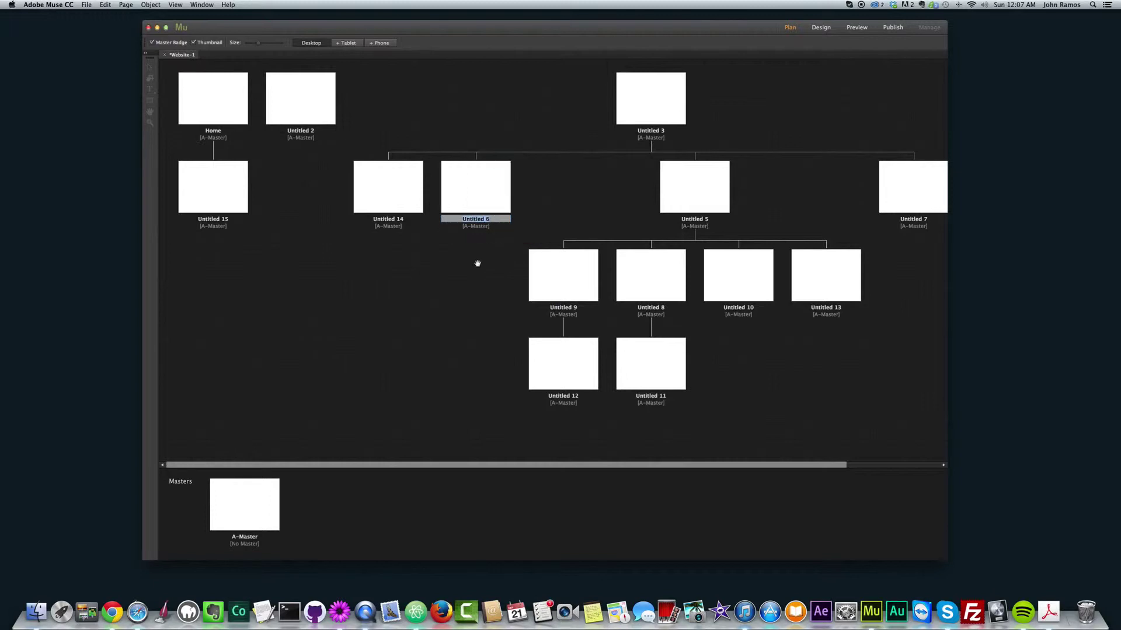
pyautogui.click(432, 253)
pyautogui.moveTo(783, 465); pyautogui.dragTo(877, 465)
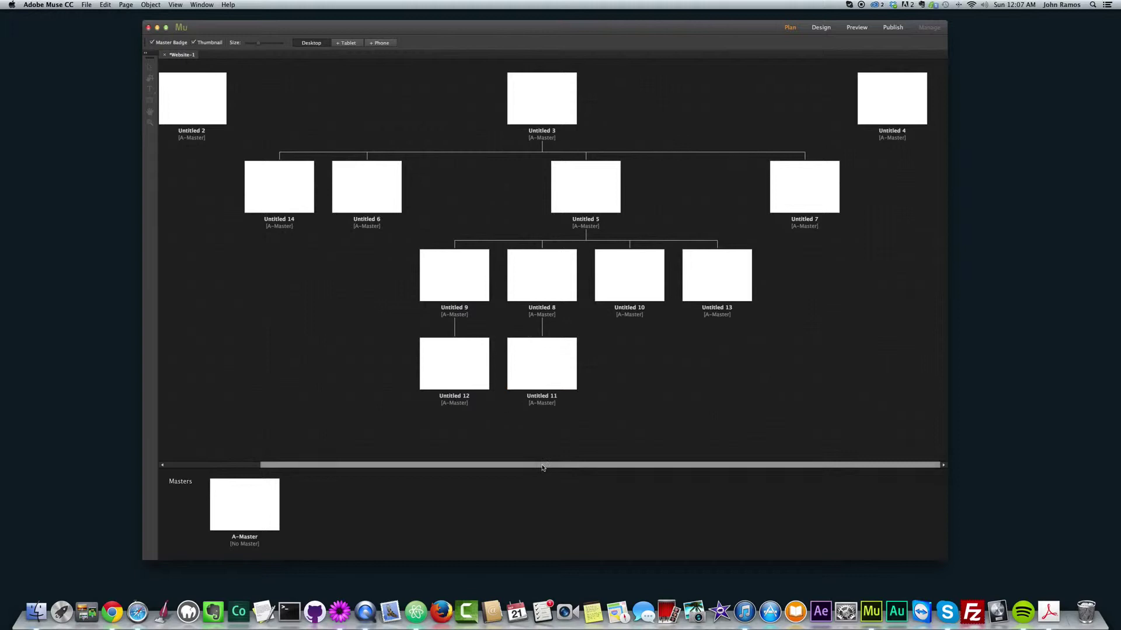
pyautogui.moveTo(541, 465); pyautogui.dragTo(397, 456)
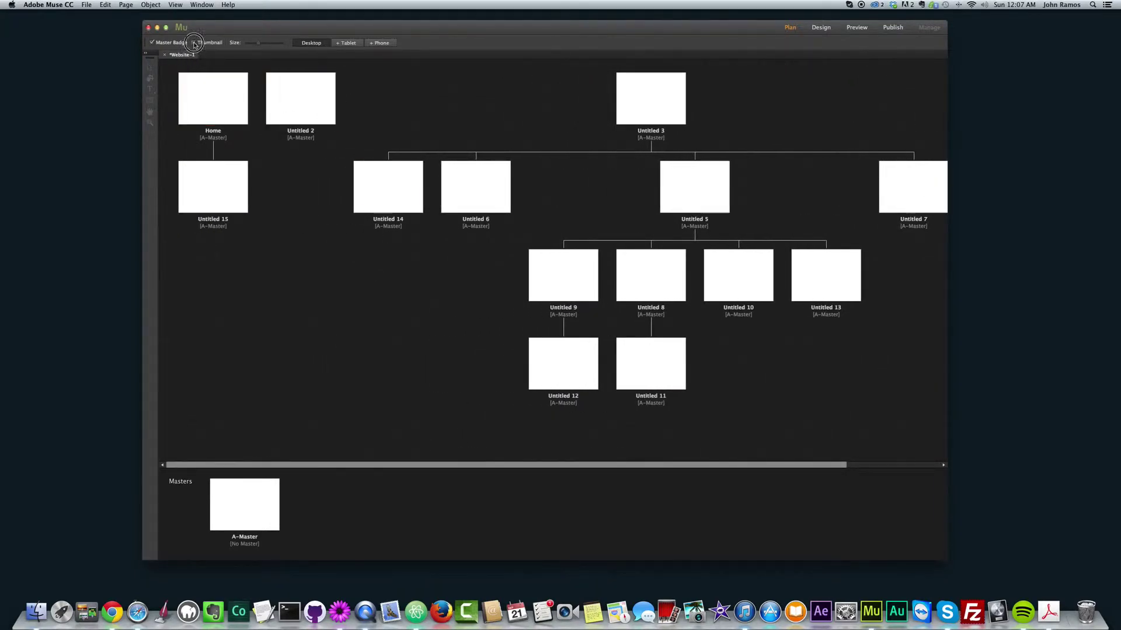
# Step: Toggle the Master Badge labels off and on twice, leaving them shown
pyautogui.click(152, 42)
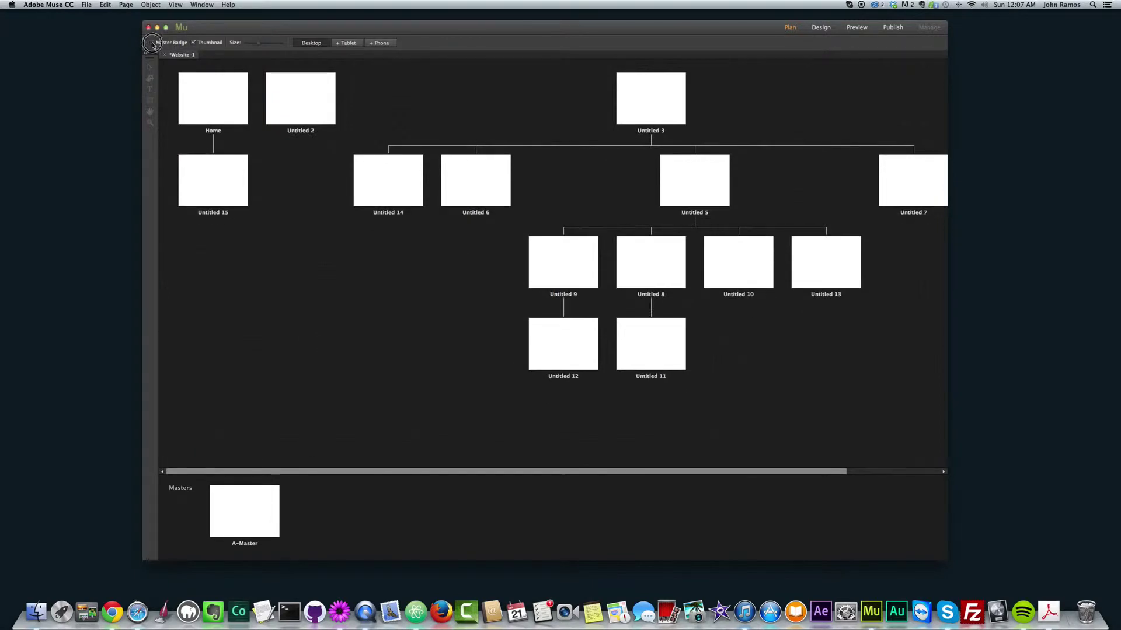
pyautogui.click(152, 42)
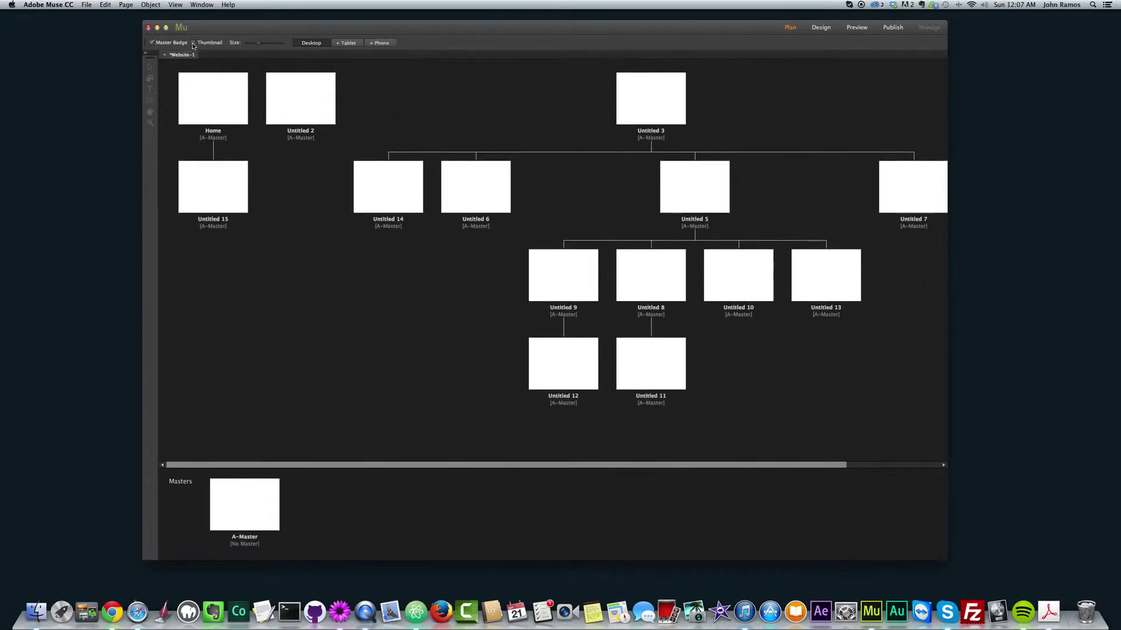
pyautogui.click(152, 44)
pyautogui.click(152, 44)
# Step: Open A-Master in Design view, then go back to the Website-1 plan
pyautogui.moveTo(415, 466); pyautogui.dragTo(351, 465)
pyautogui.doubleClick(242, 504)
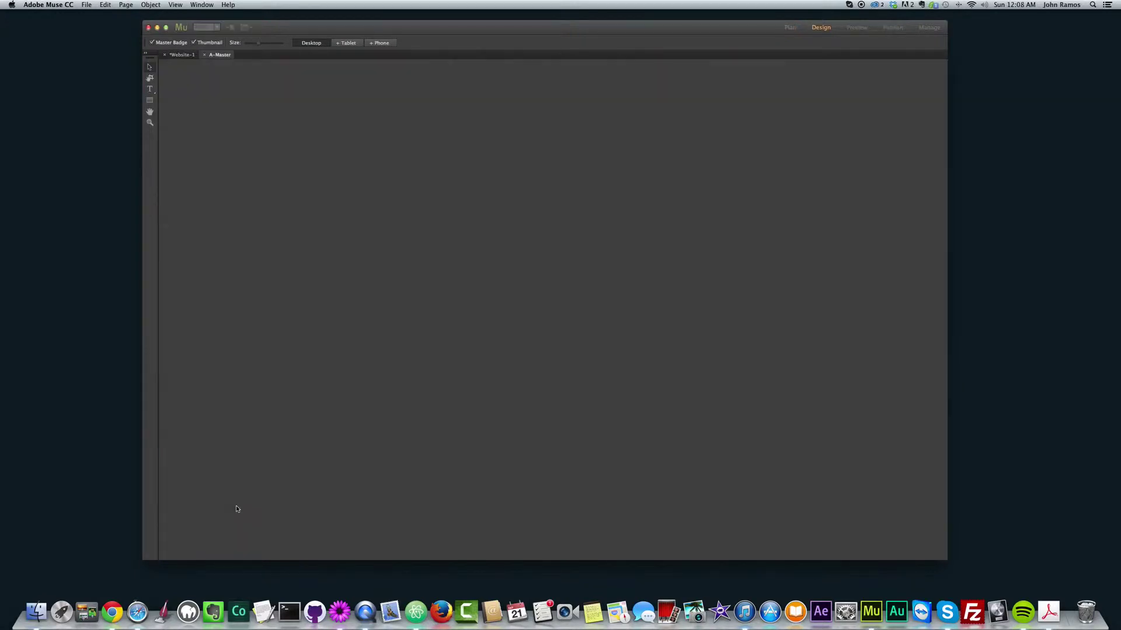
pyautogui.click(181, 55)
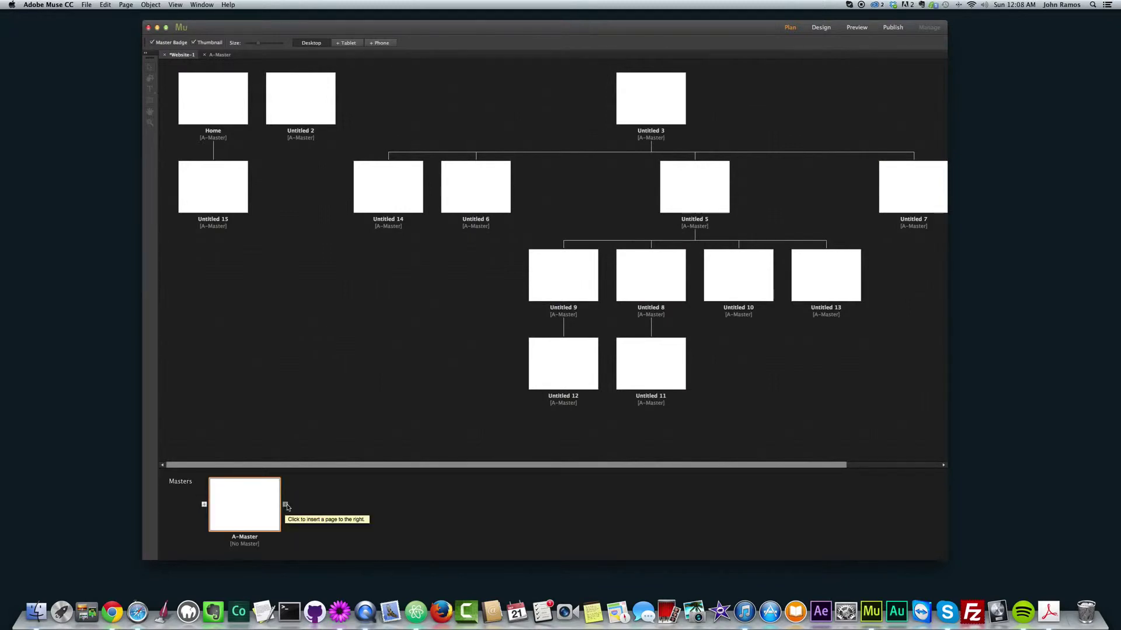
# Step: Add B-Master and C-Master next to A-Master
pyautogui.click(285, 506)
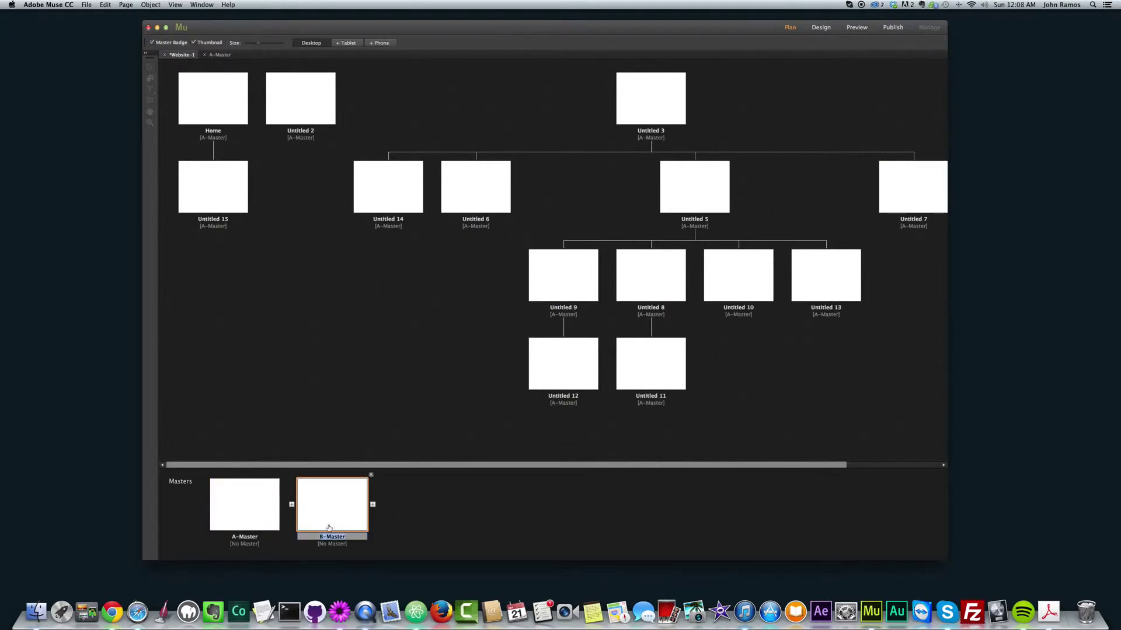
pyautogui.click(228, 514)
pyautogui.click(372, 505)
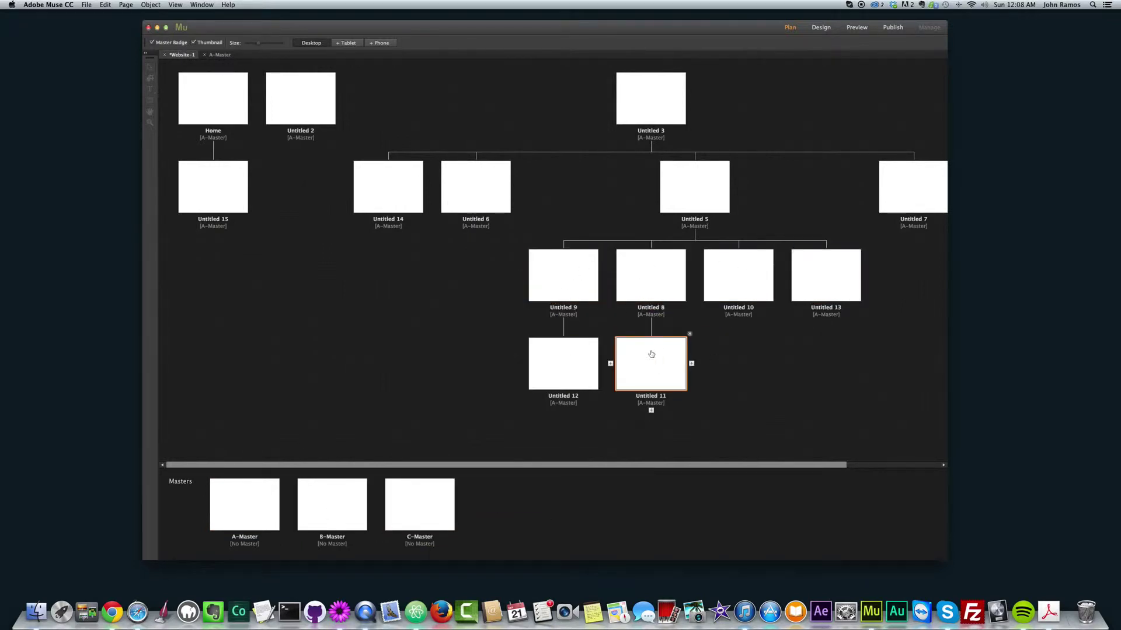
# Step: Apply C-Master to Untitled 11 and Untitled 9
pyautogui.rightClick(666, 363)
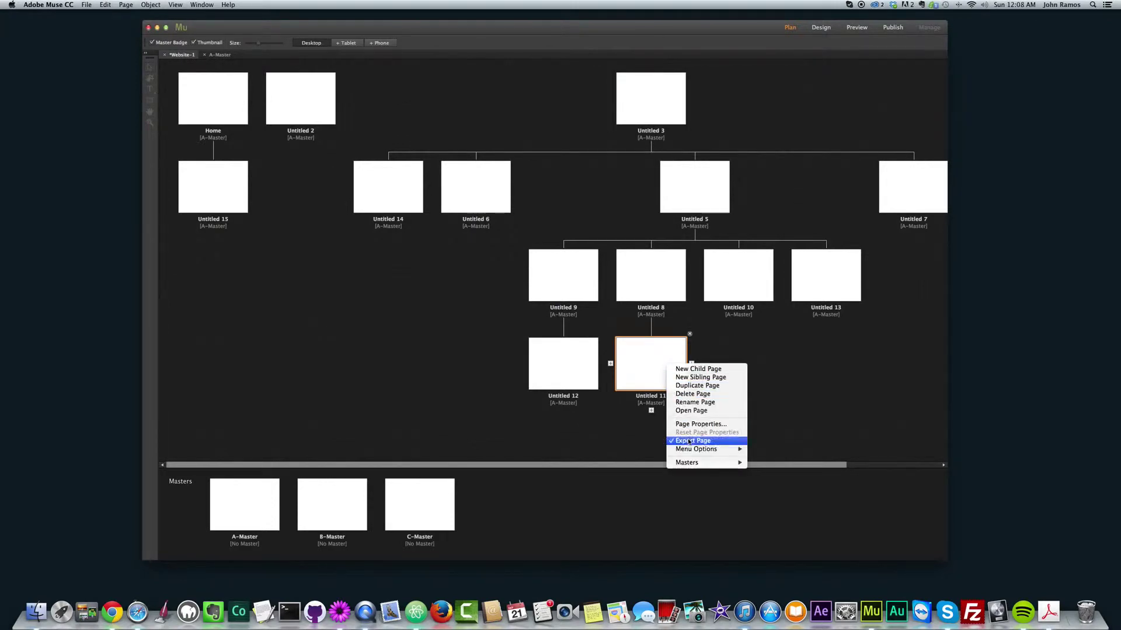
pyautogui.moveTo(700, 462)
pyautogui.click(771, 494)
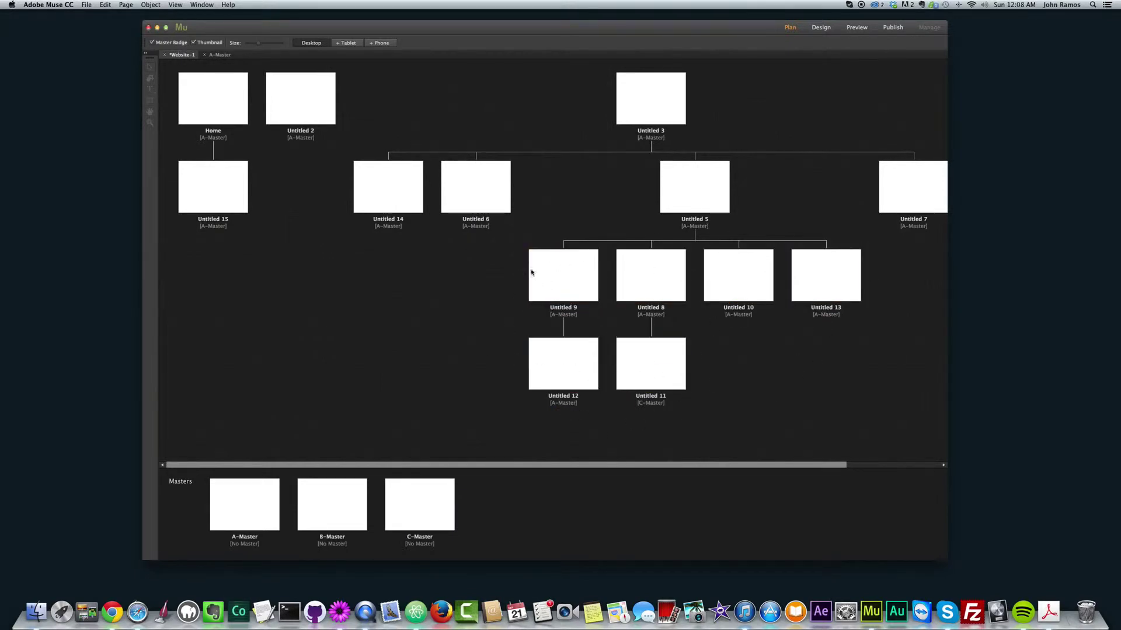
pyautogui.rightClick(584, 277)
pyautogui.moveTo(610, 375)
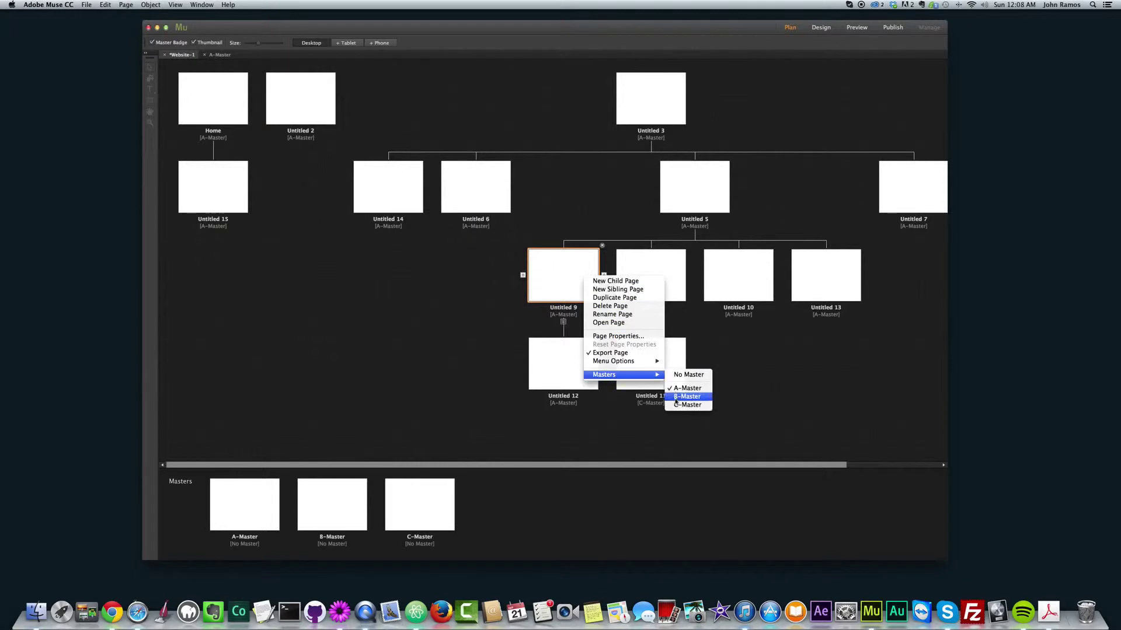
pyautogui.click(680, 404)
# Step: Apply B-Master to Untitled 14, keeping Untitled 2 on A-Master
pyautogui.rightClick(387, 185)
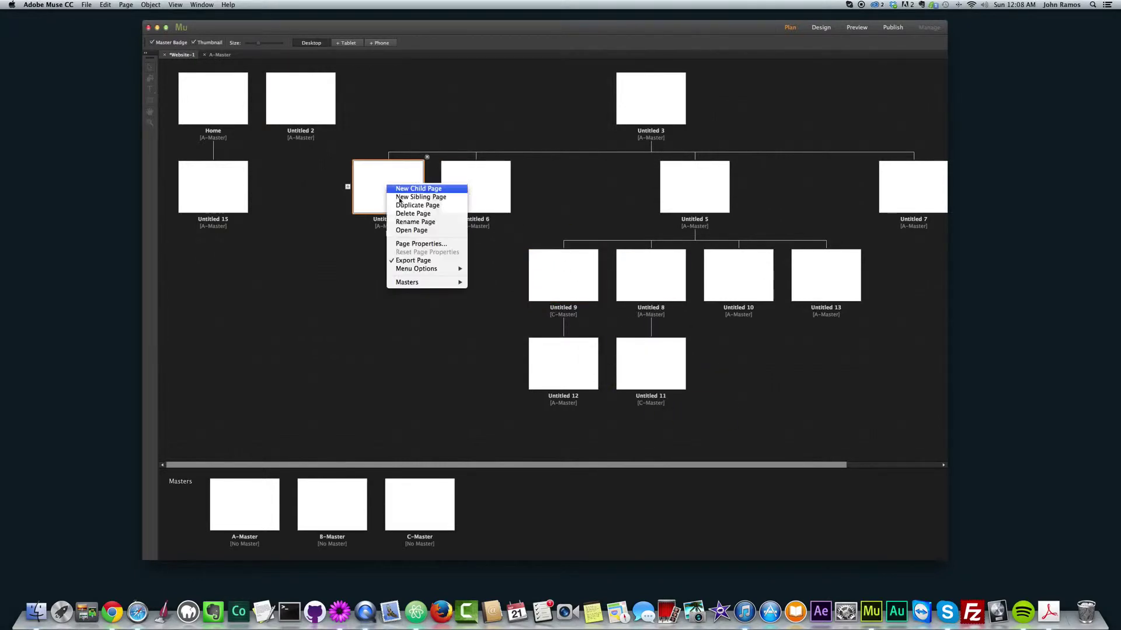
pyautogui.moveTo(421, 282)
pyautogui.click(490, 301)
pyautogui.rightClick(296, 96)
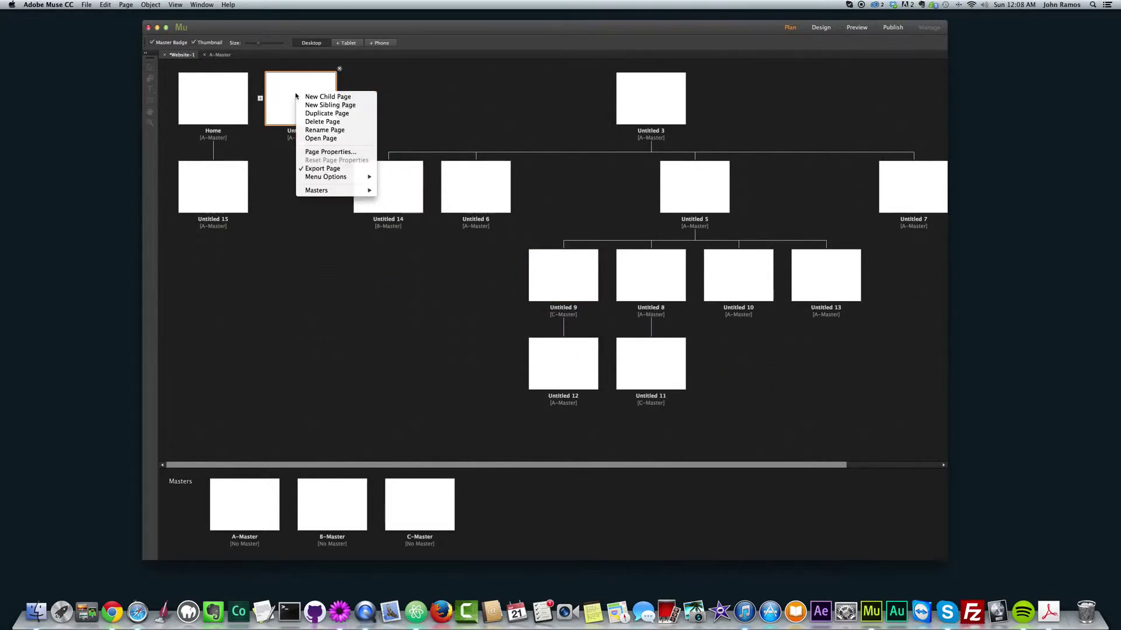
pyautogui.moveTo(362, 191)
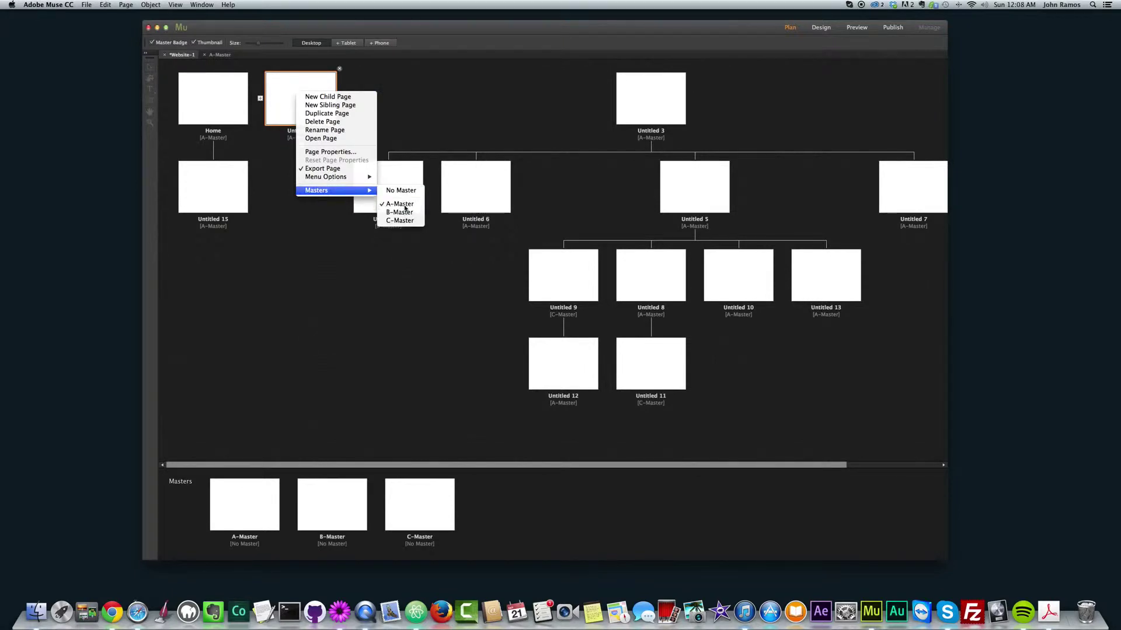
pyautogui.click(404, 206)
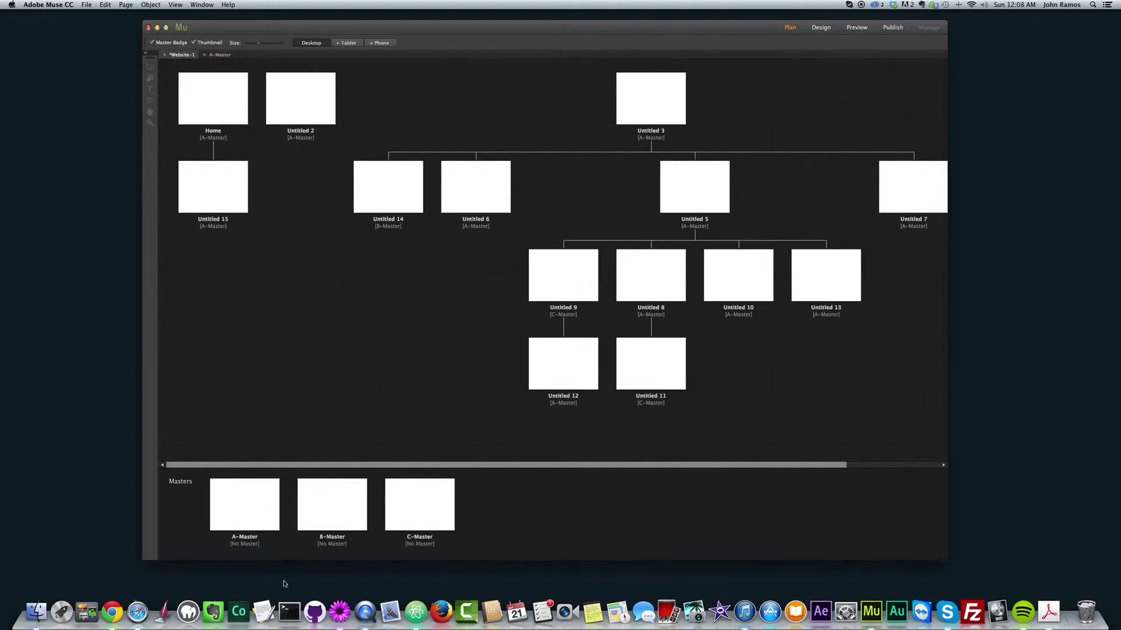
# Step: Start a tablet layout copied from Desktop, then cancel it
pyautogui.moveTo(408, 465); pyautogui.dragTo(307, 460)
pyautogui.moveTo(570, 466); pyautogui.dragTo(665, 465)
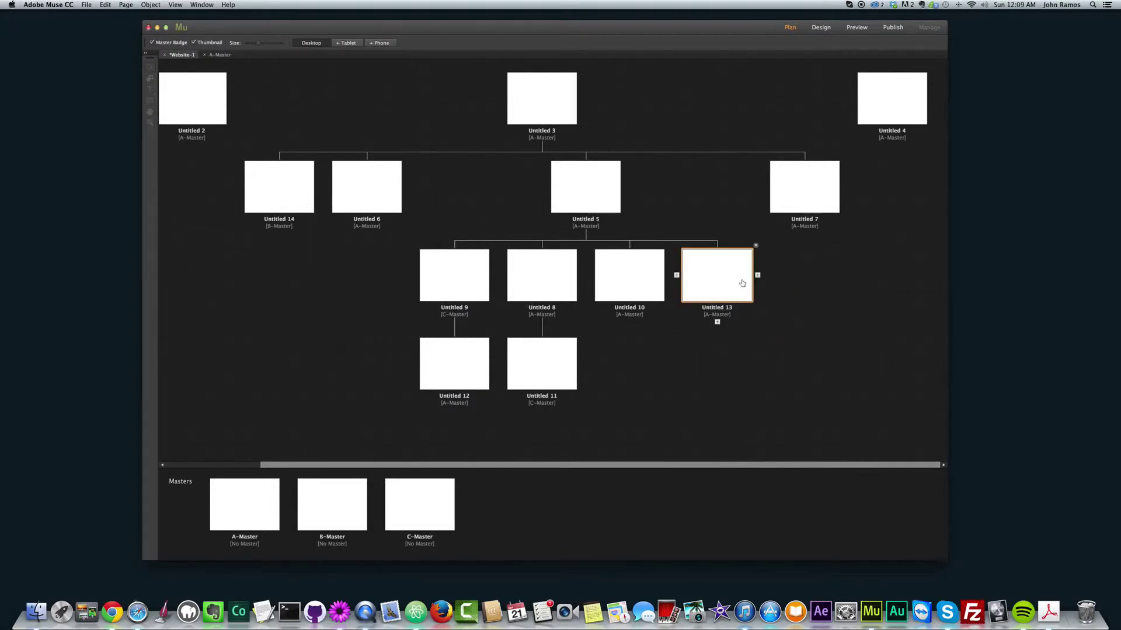
pyautogui.click(769, 470)
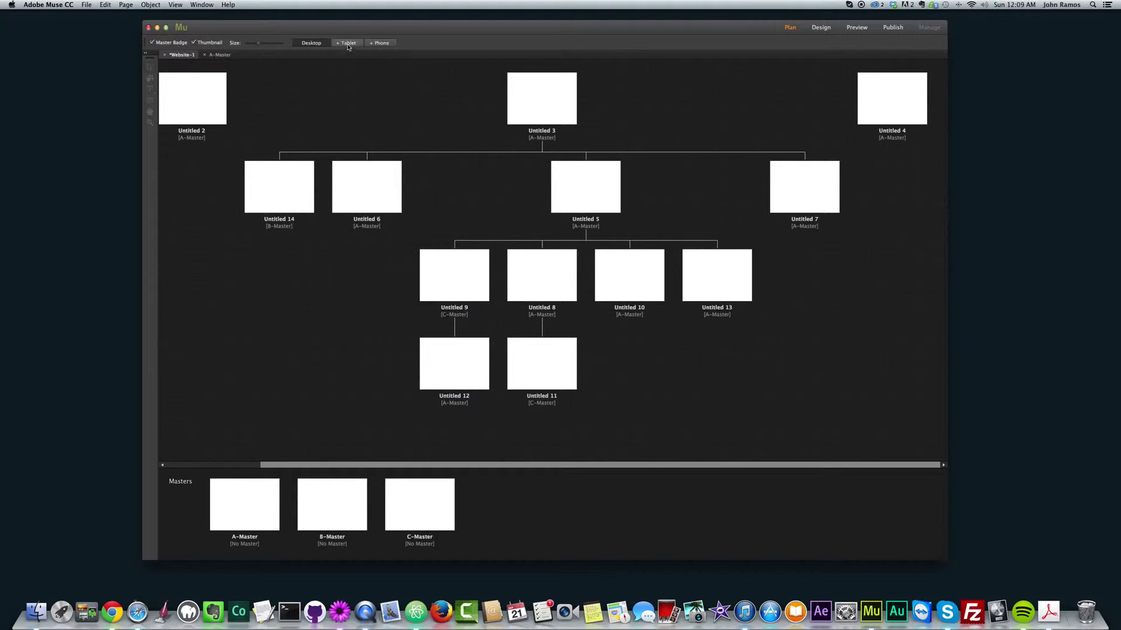
pyautogui.click(305, 43)
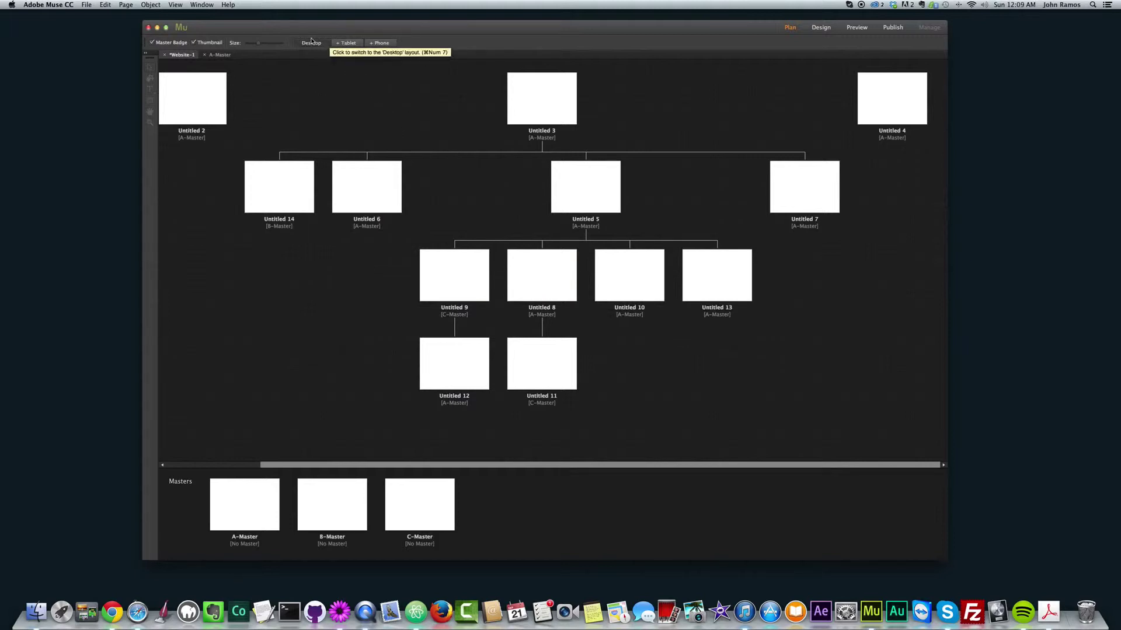
pyautogui.click(348, 44)
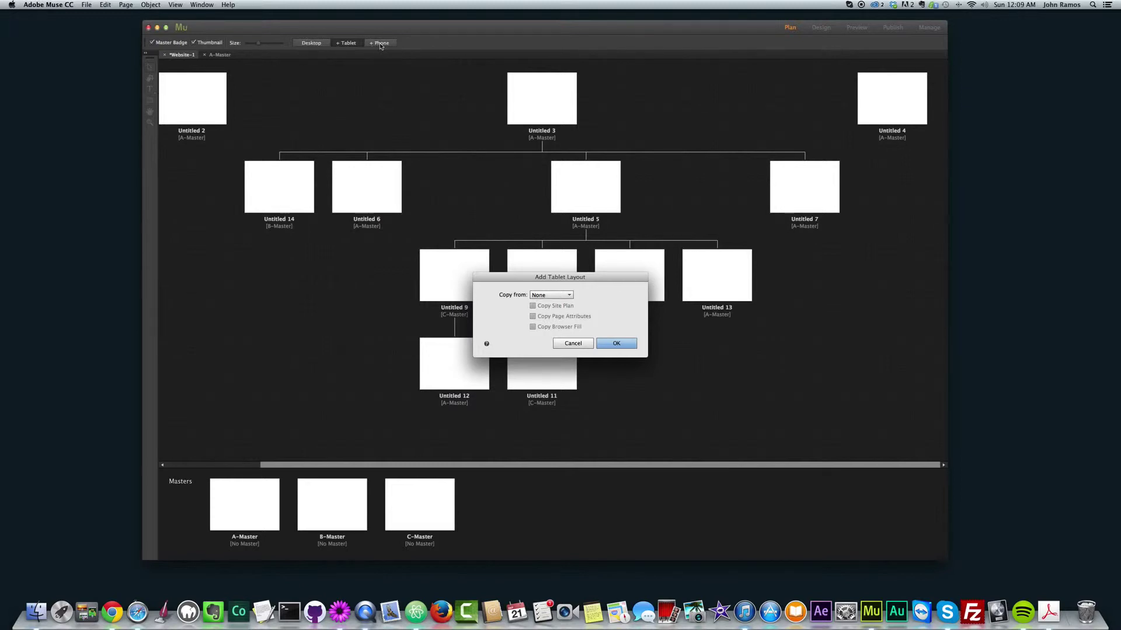
pyautogui.moveTo(533, 277); pyautogui.dragTo(532, 272)
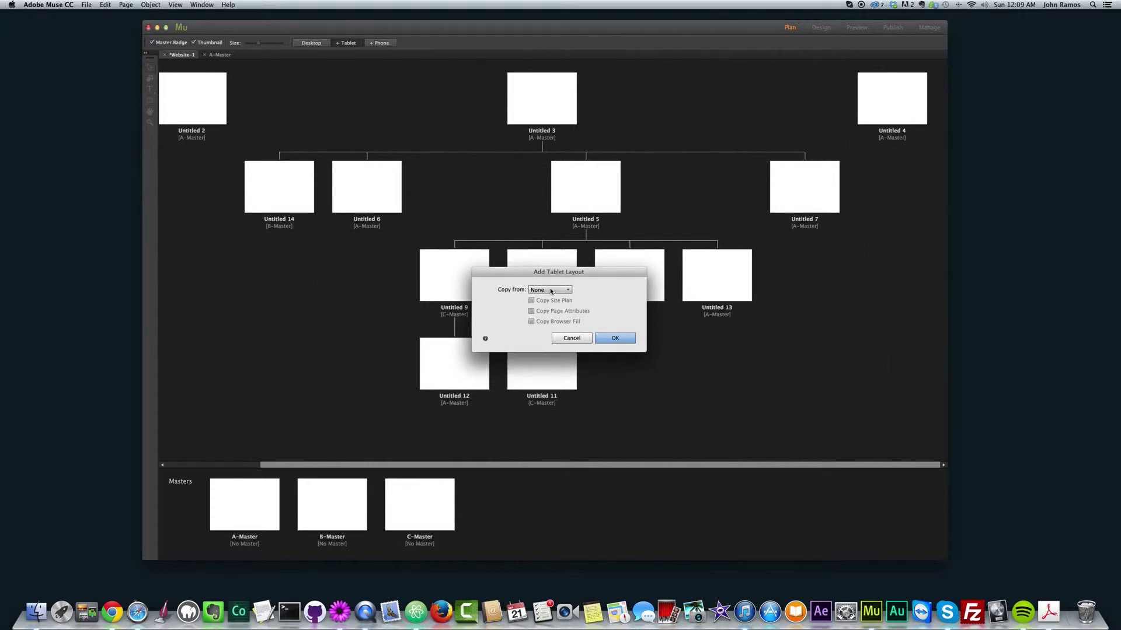
pyautogui.click(551, 290)
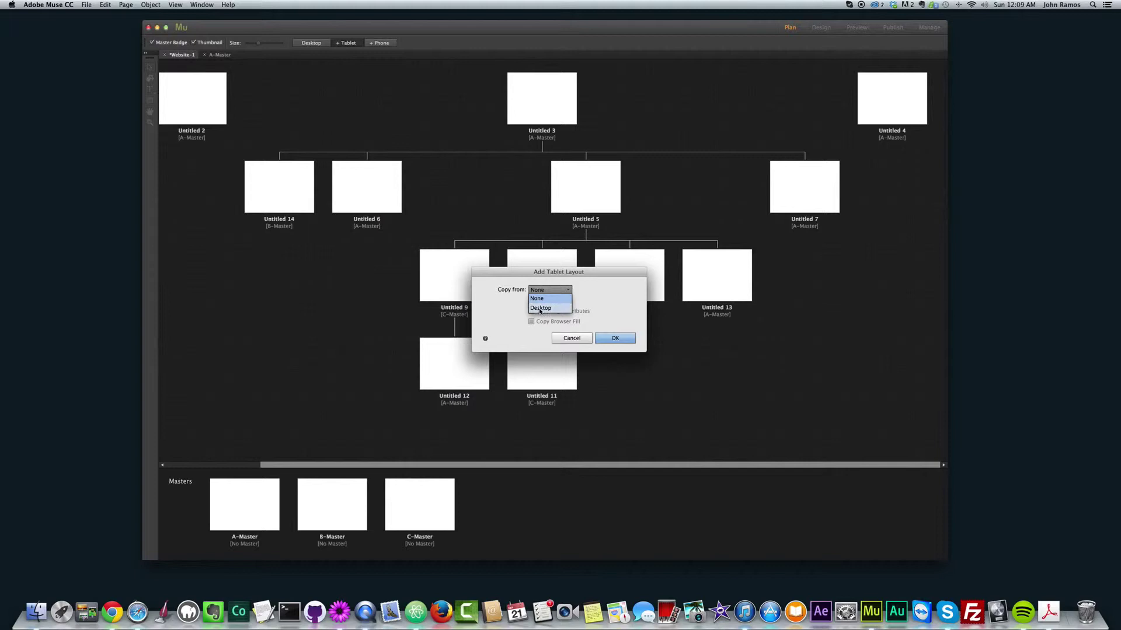
pyautogui.click(540, 308)
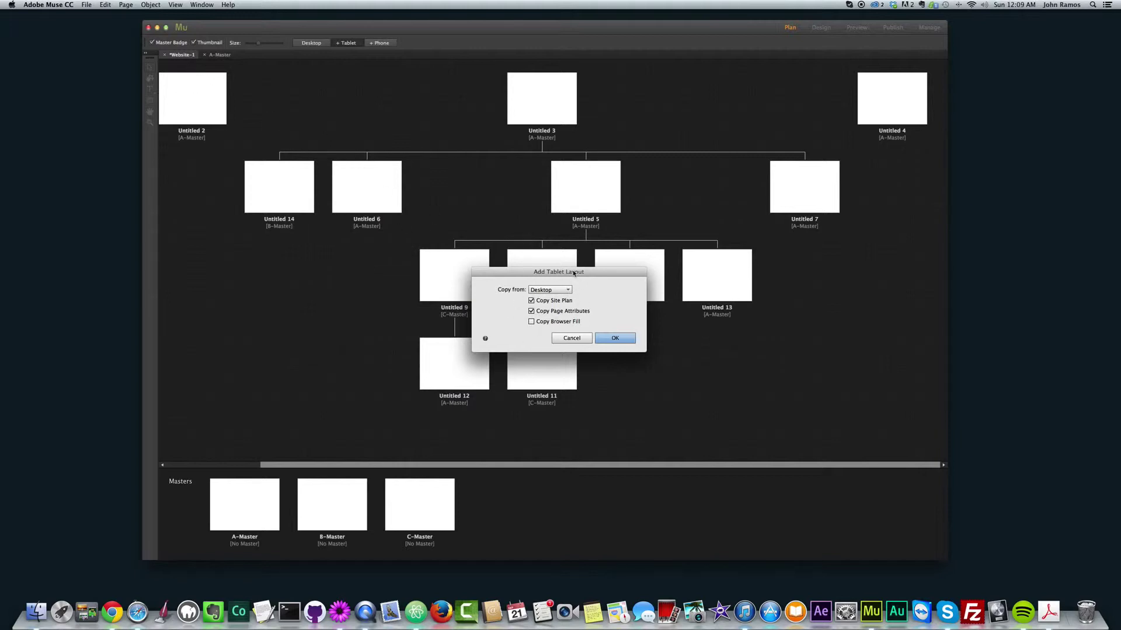
pyautogui.click(577, 344)
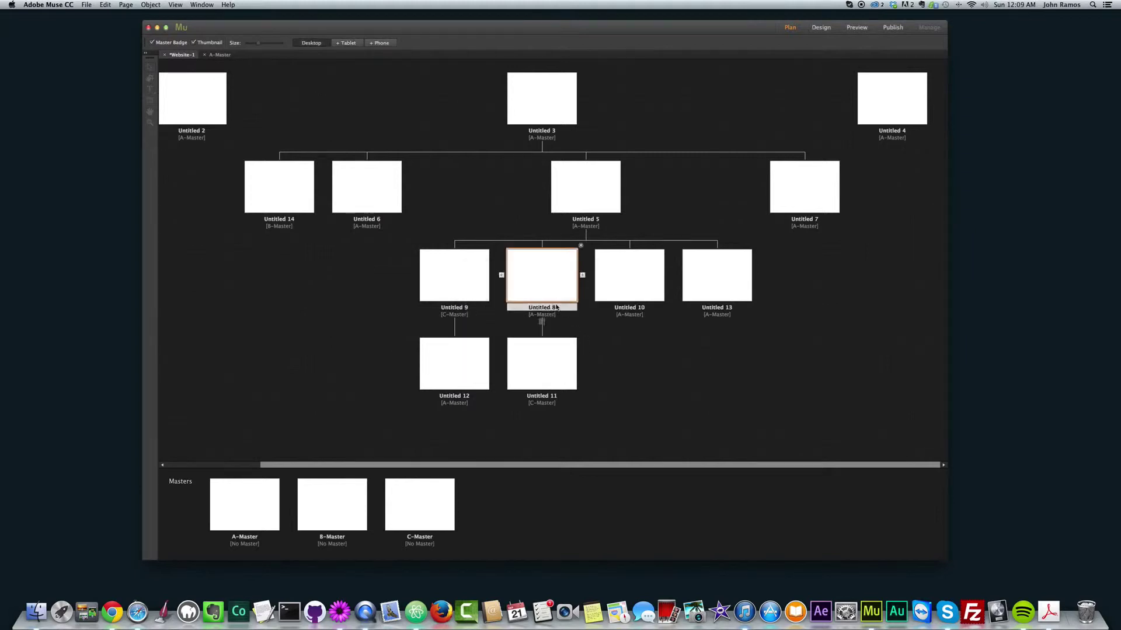
# Step: Start a phone layout copied from Desktop, then cancel it
pyautogui.click(380, 43)
pyautogui.click(551, 295)
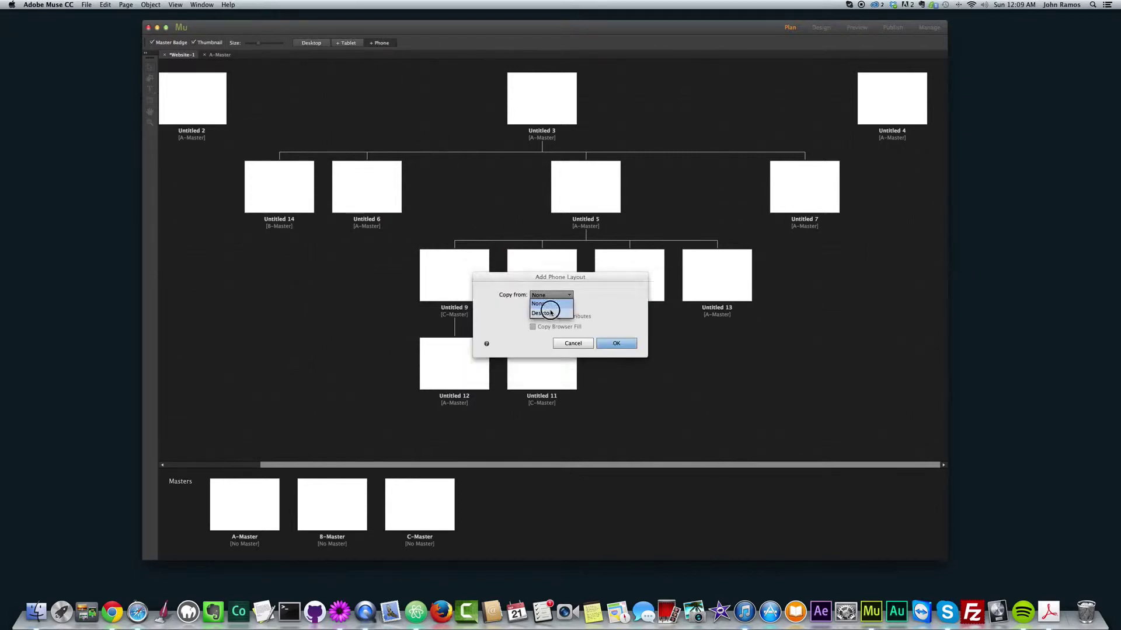
pyautogui.click(543, 305)
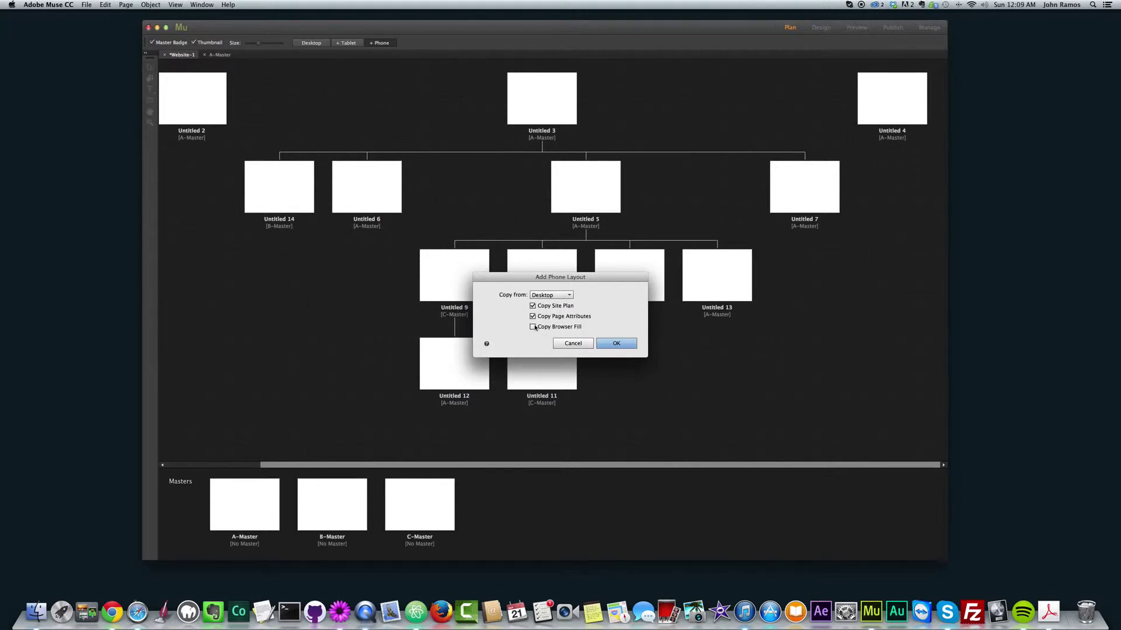
pyautogui.click(562, 344)
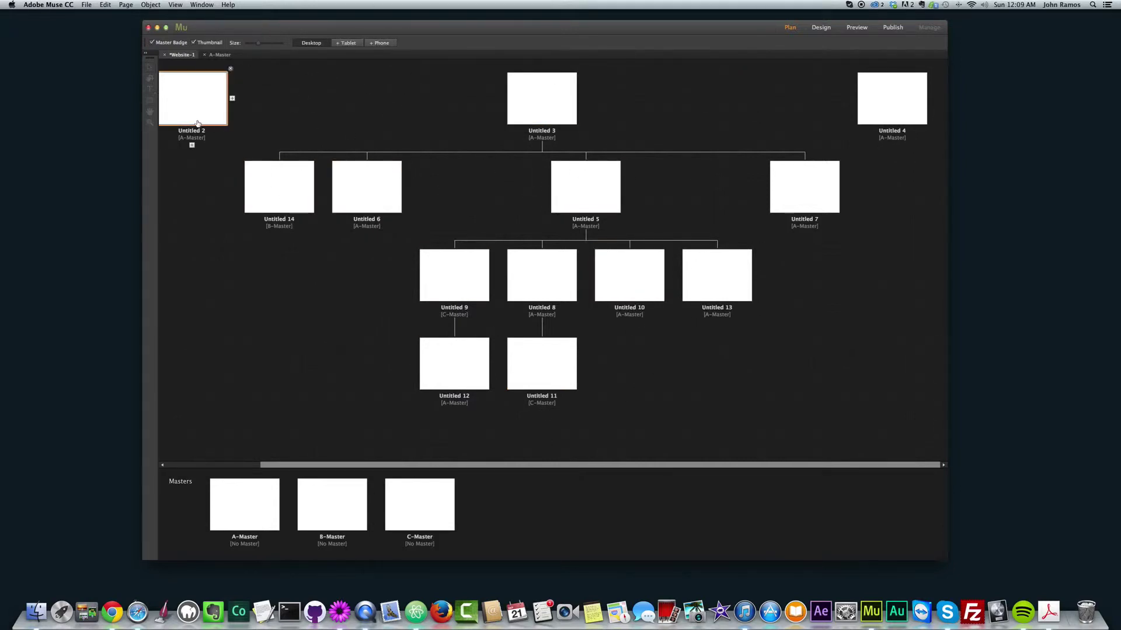
# Step: Glance at A-Master's design, then open the Home page from the Website-1 plan
pyautogui.moveTo(278, 229)
pyautogui.click(820, 28)
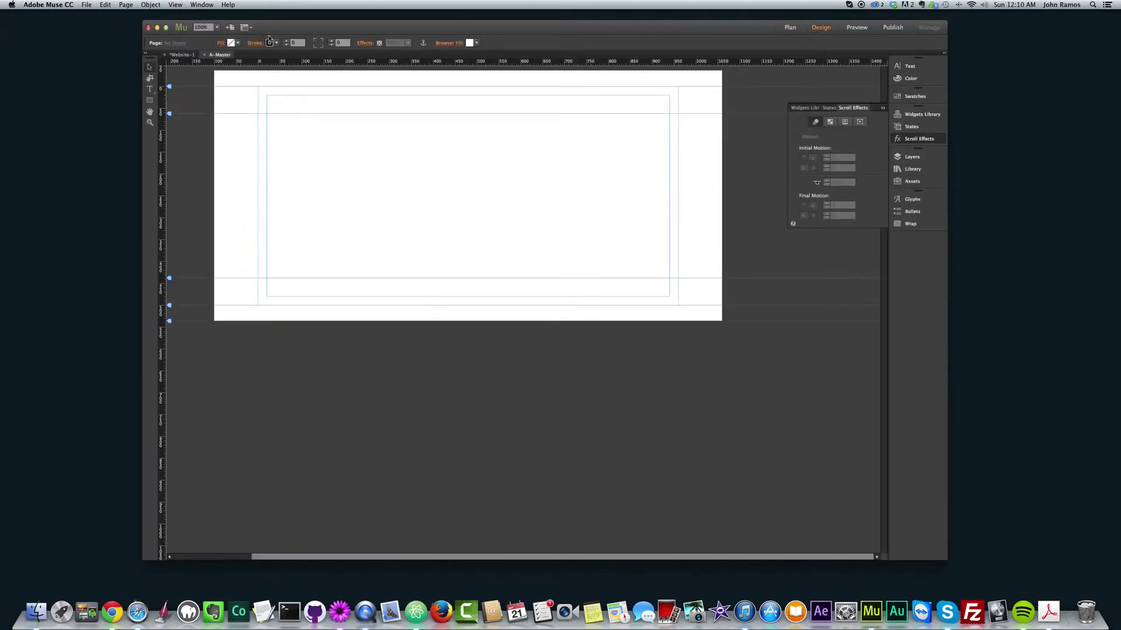
pyautogui.click(181, 54)
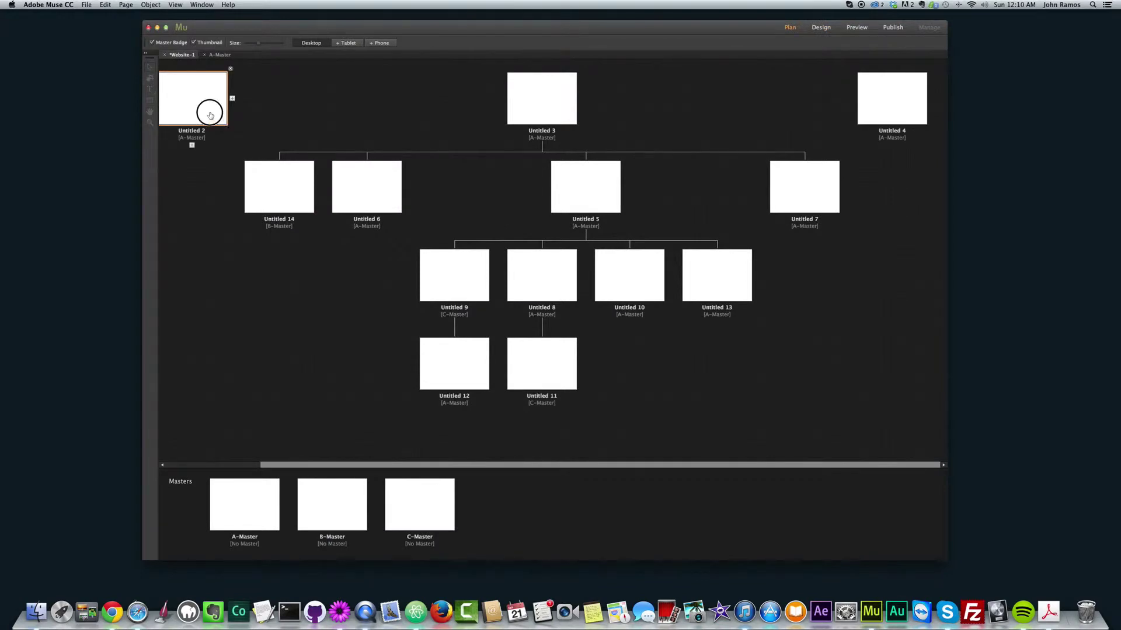
pyautogui.moveTo(320, 466); pyautogui.dragTo(160, 461)
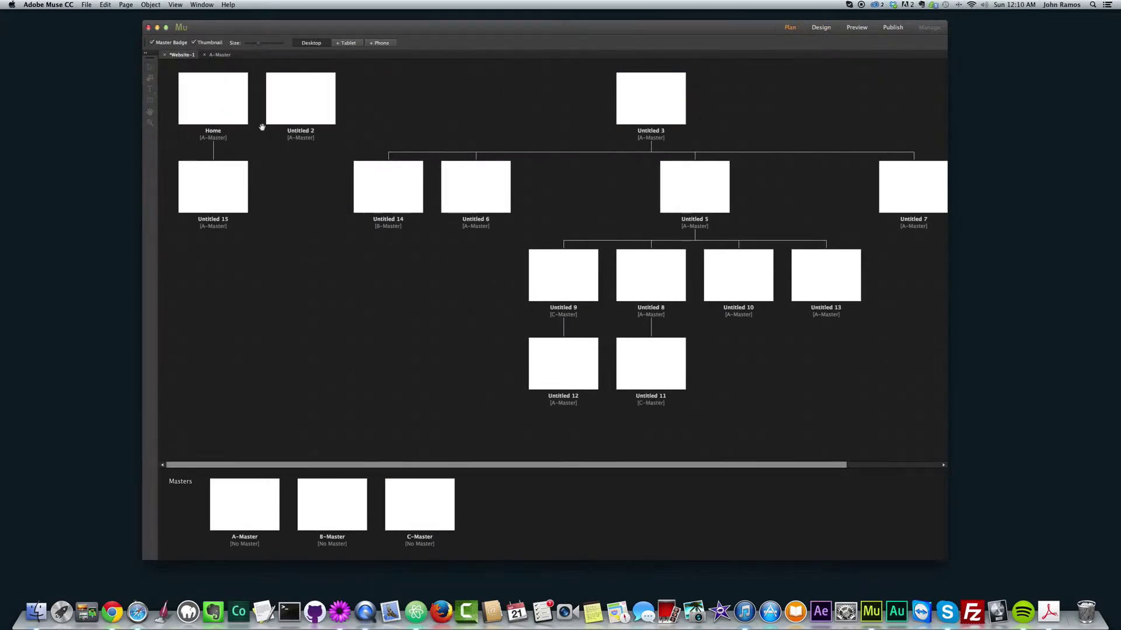
pyautogui.click(191, 104)
pyautogui.doubleClick(191, 104)
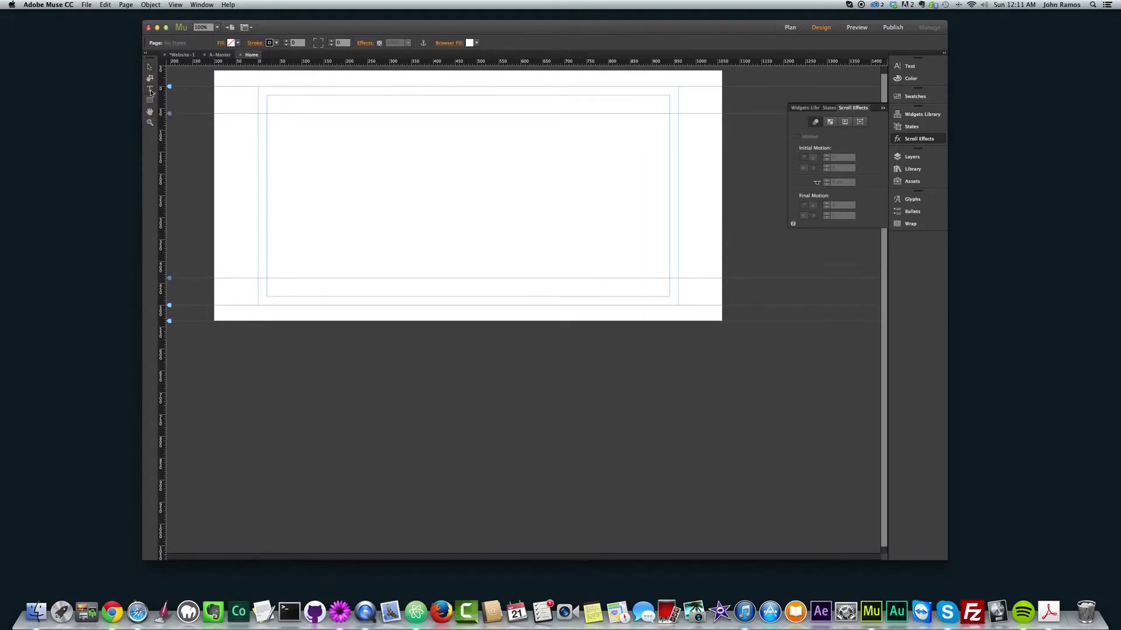
# Step: Type 'Hello' in a text frame at the top, then draw a page-wide rectangle beneath it
pyautogui.click(151, 90)
pyautogui.moveTo(317, 152); pyautogui.dragTo(583, 217)
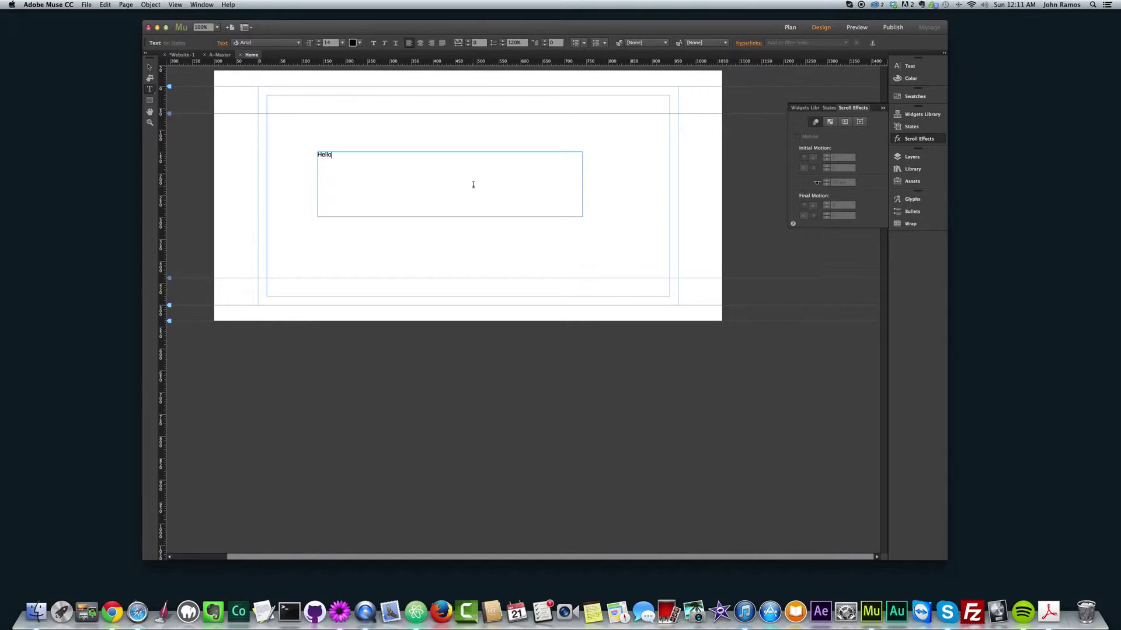
pyautogui.click(150, 67)
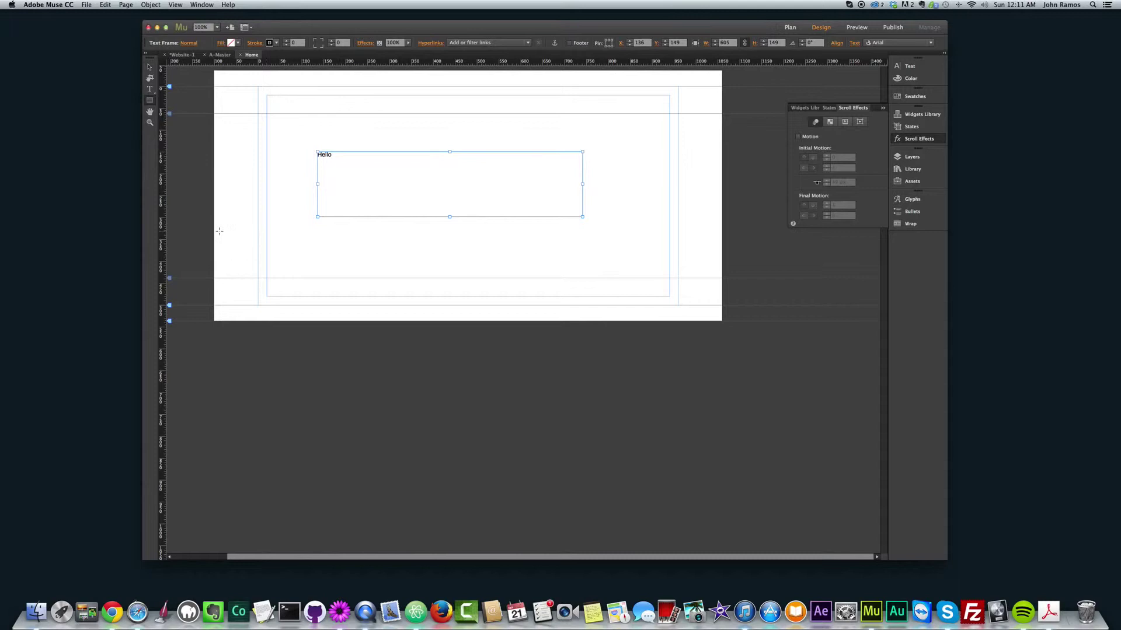
pyautogui.moveTo(216, 228); pyautogui.dragTo(722, 358)
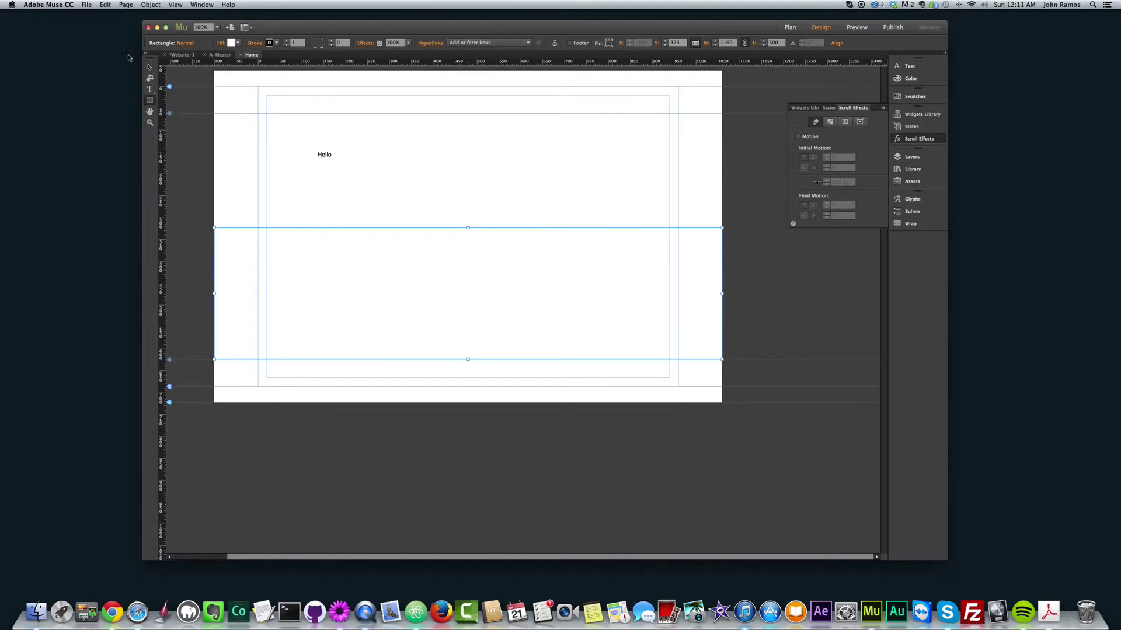
pyautogui.click(230, 42)
# Step: Import the first image from the img folder as the rectangle's fill
pyautogui.click(263, 117)
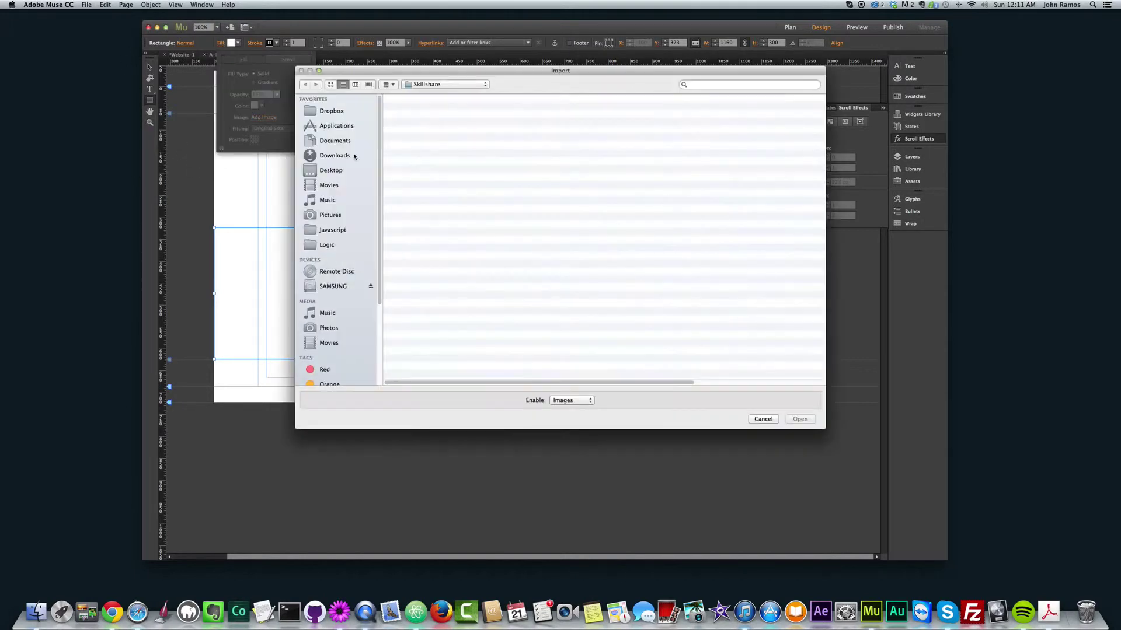
pyautogui.click(410, 228)
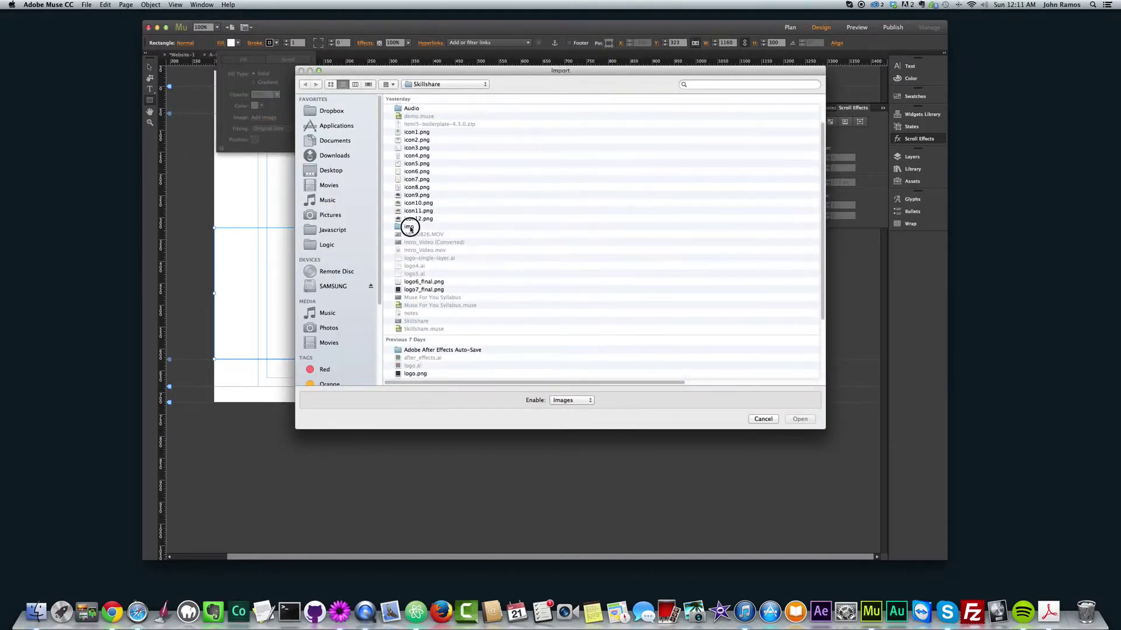
pyautogui.doubleClick(411, 229)
pyautogui.doubleClick(425, 110)
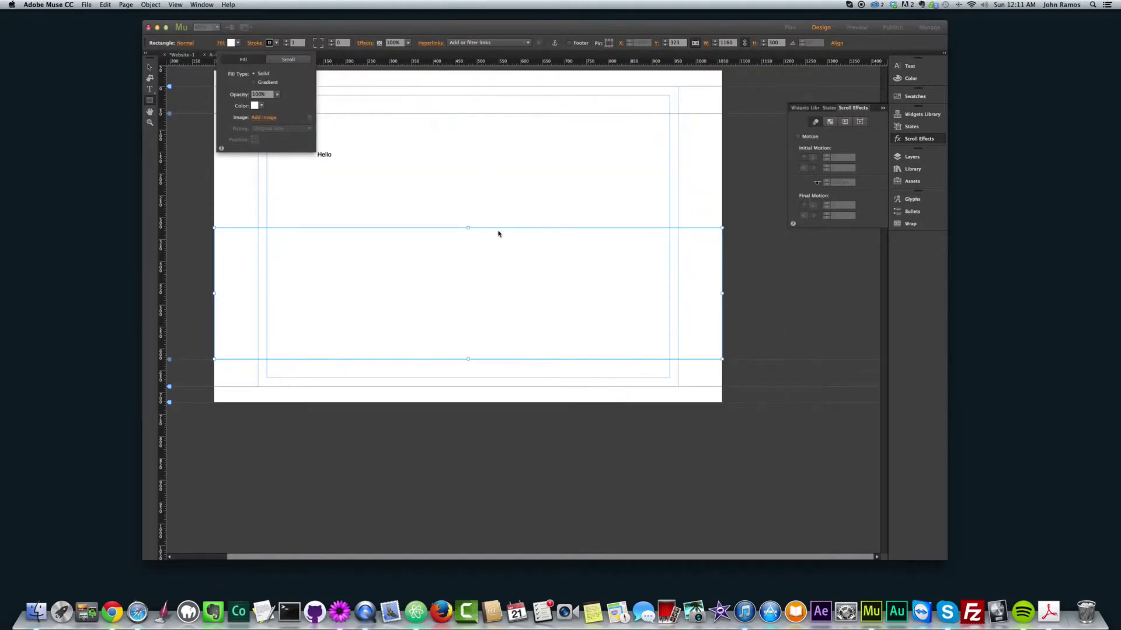
# Step: Set the image fill to Scale To Fill and position it to show the book and card
pyautogui.click(255, 106)
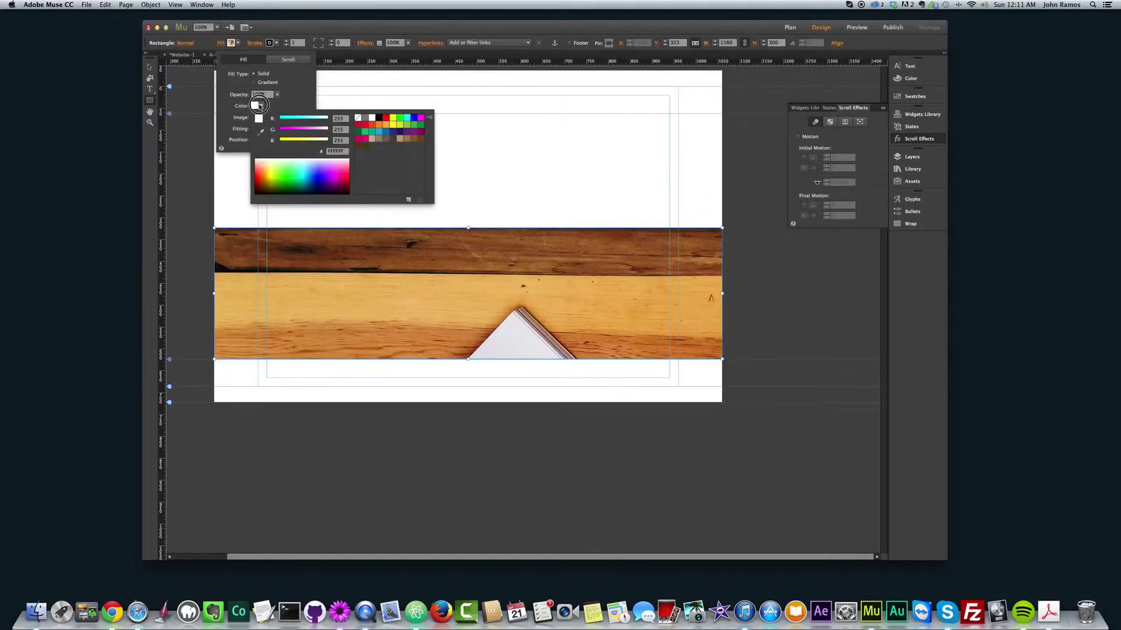
pyautogui.click(240, 130)
pyautogui.click(292, 129)
pyautogui.click(279, 141)
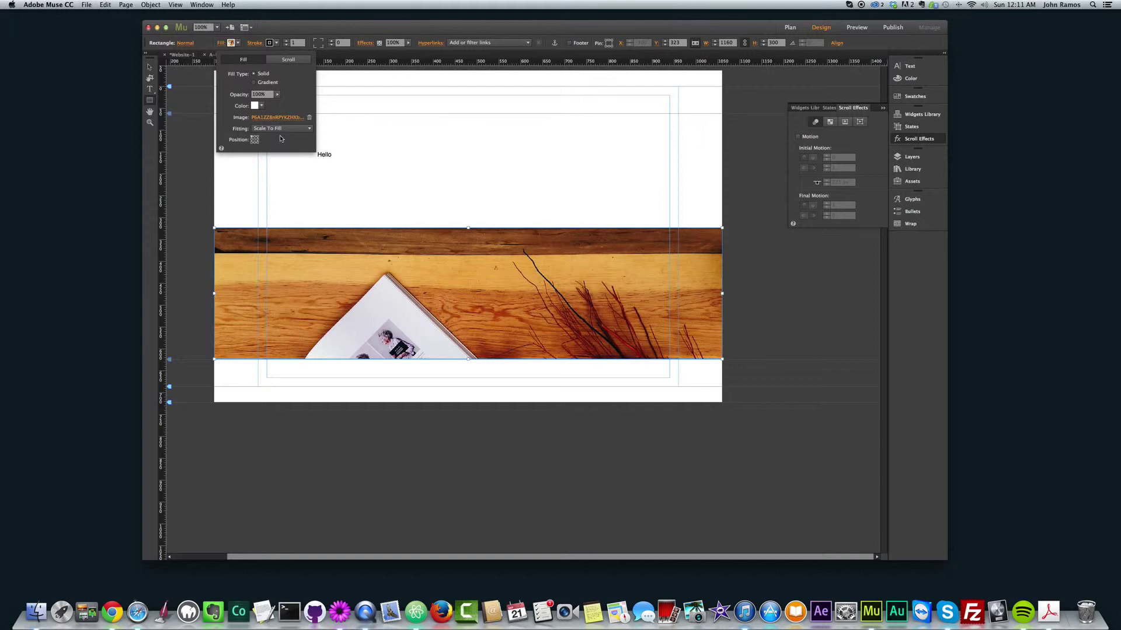
pyautogui.click(256, 143)
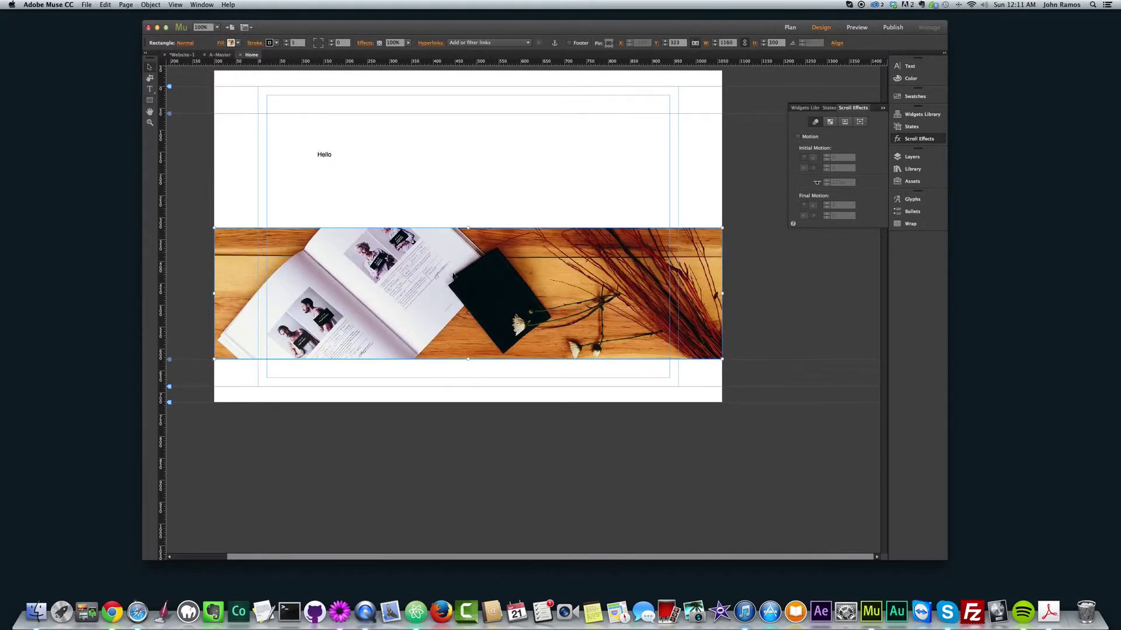
pyautogui.moveTo(723, 294); pyautogui.dragTo(723, 295)
pyautogui.click(750, 298)
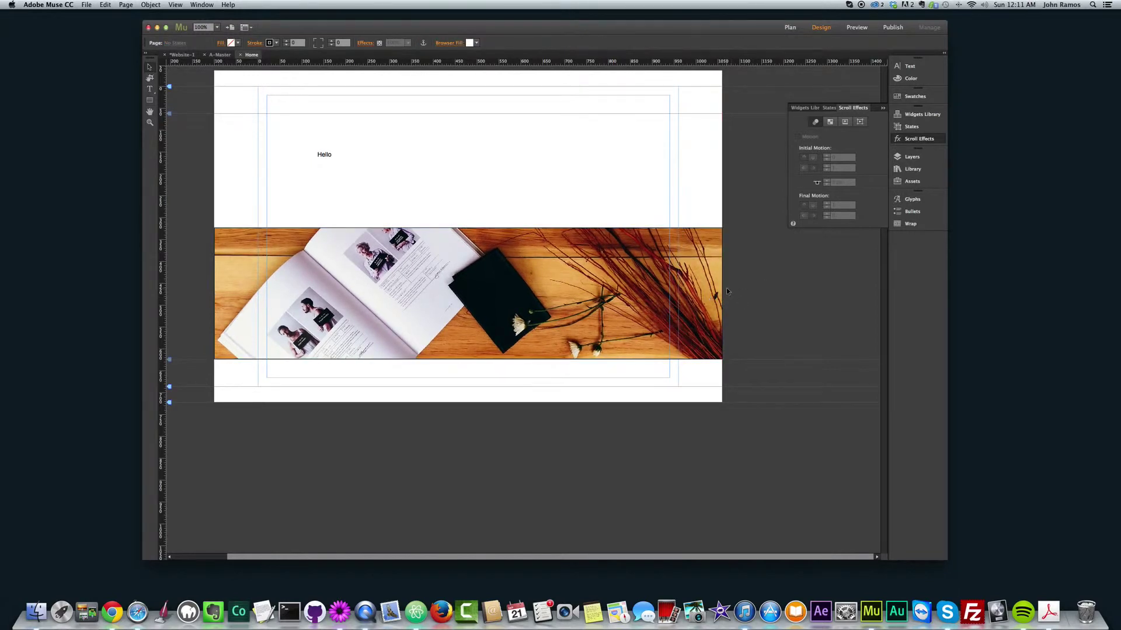
pyautogui.press('super+shift+e')
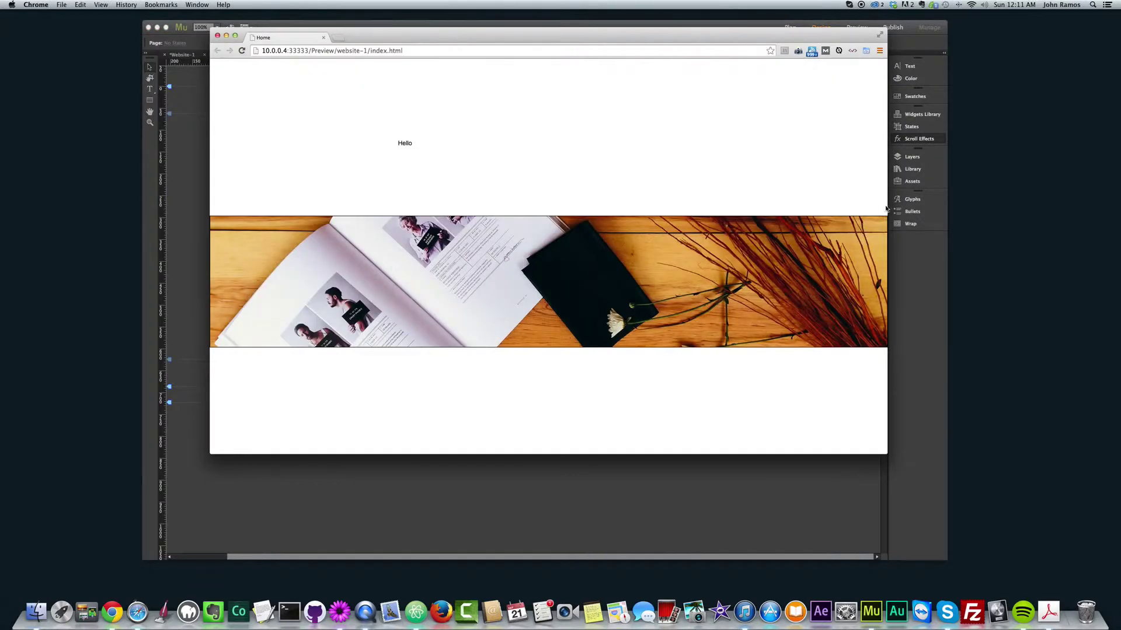
pyautogui.moveTo(886, 208); pyautogui.dragTo(967, 191)
pyautogui.moveTo(209, 177); pyautogui.dragTo(539, 185)
pyautogui.click(549, 35)
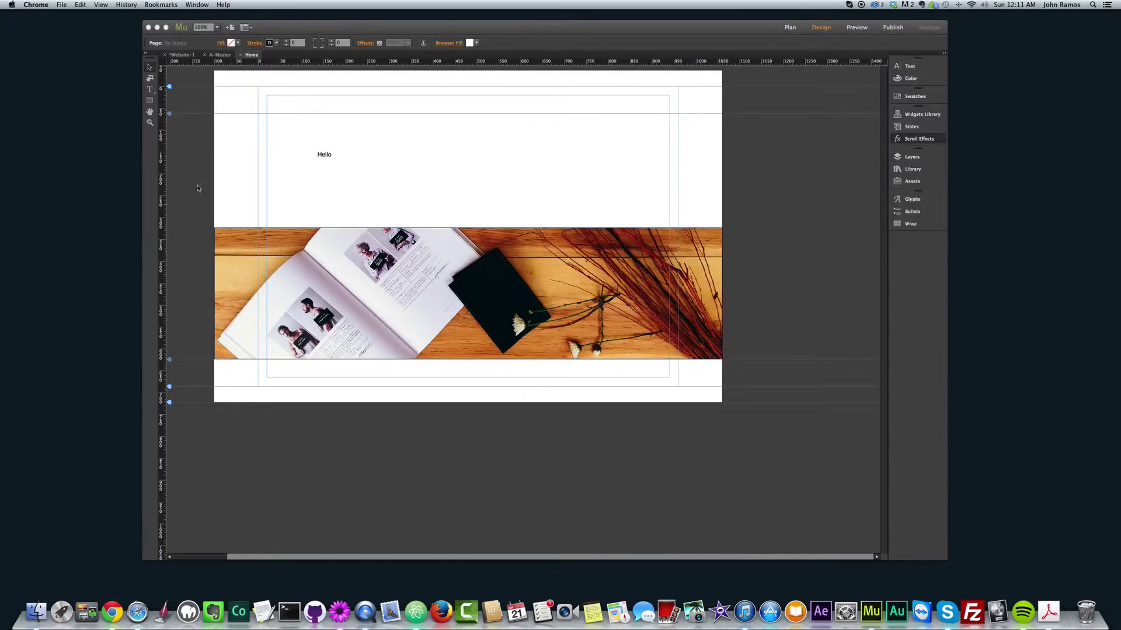
pyautogui.click(149, 110)
pyautogui.click(150, 112)
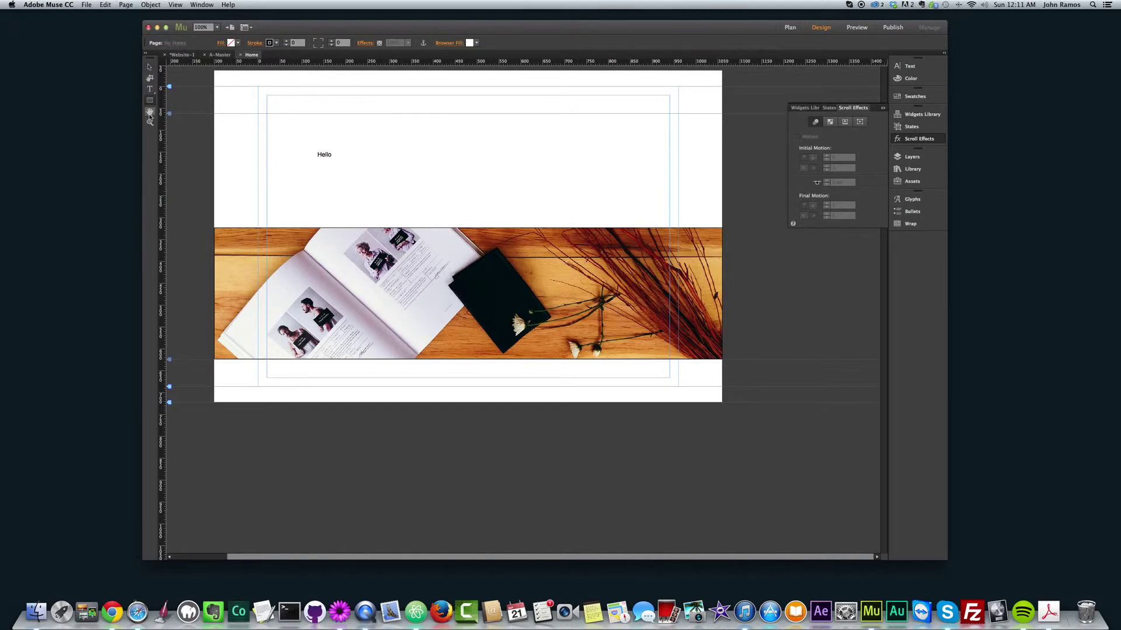
pyautogui.moveTo(369, 288); pyautogui.dragTo(387, 288)
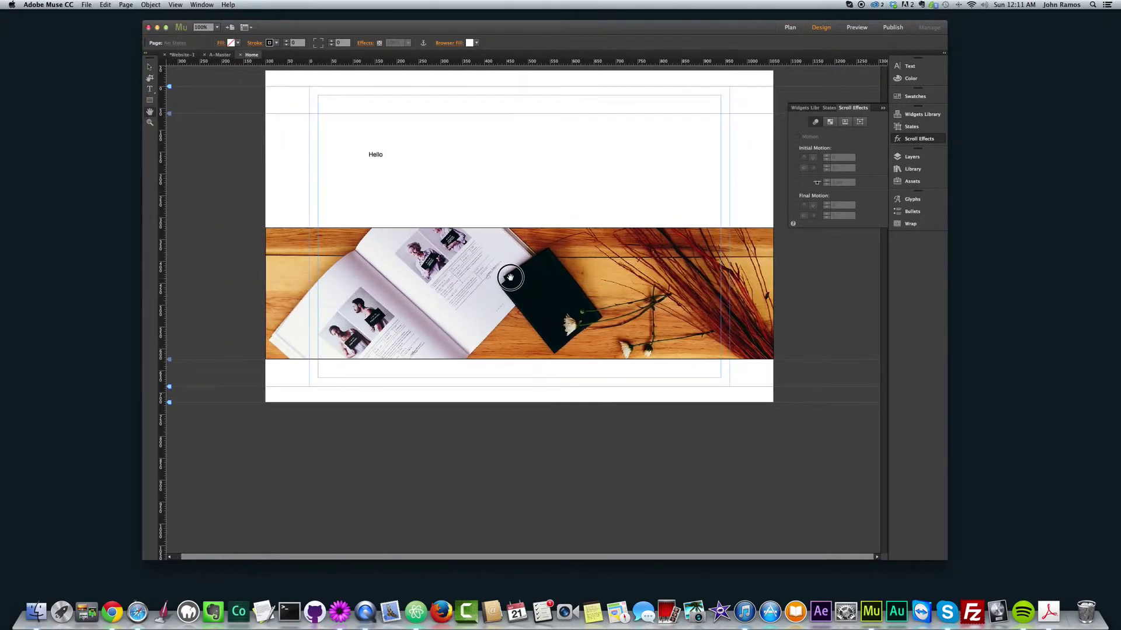
pyautogui.moveTo(545, 554); pyautogui.dragTo(511, 260)
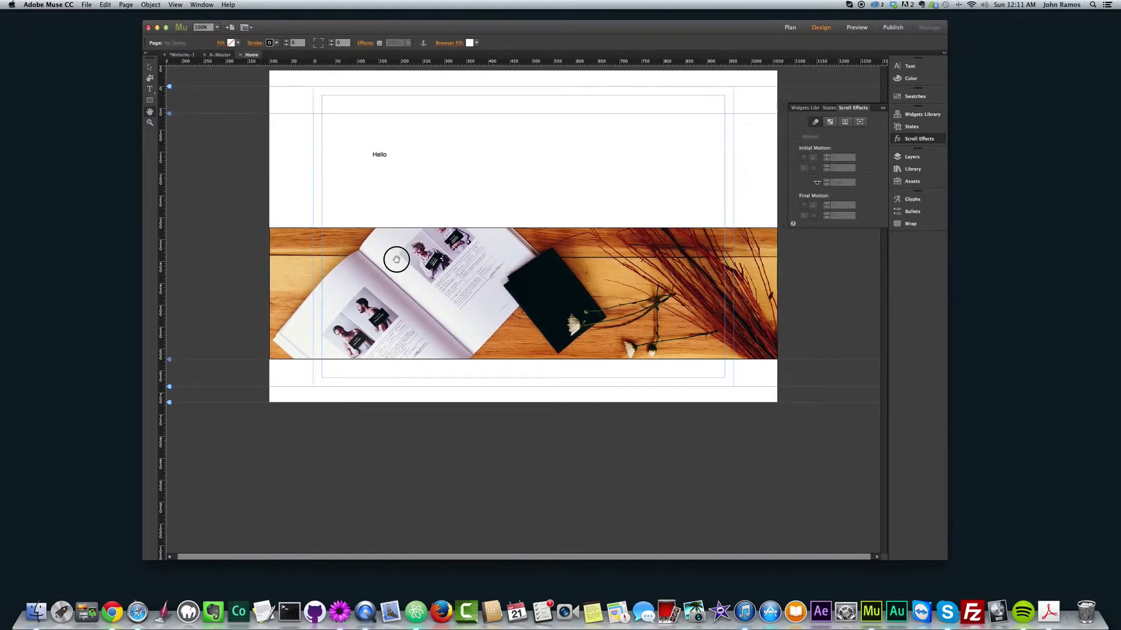
pyautogui.moveTo(396, 259); pyautogui.dragTo(597, 291)
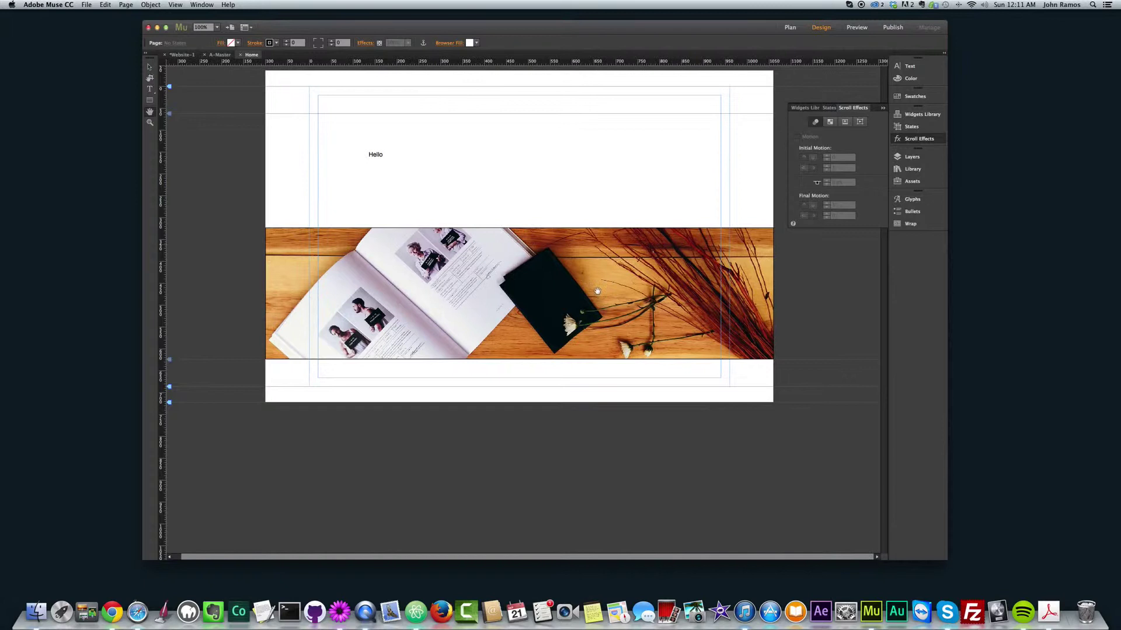
pyautogui.click(150, 123)
pyautogui.click(501, 296)
pyautogui.click(338, 152)
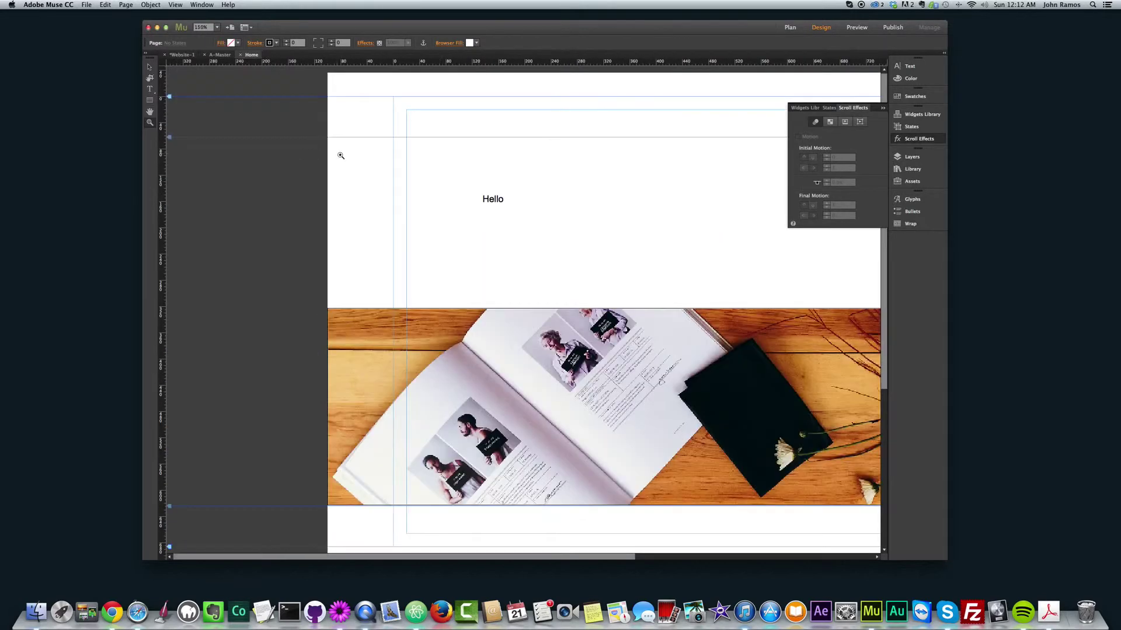
pyautogui.click(528, 205)
pyautogui.click(568, 255)
pyautogui.click(482, 300)
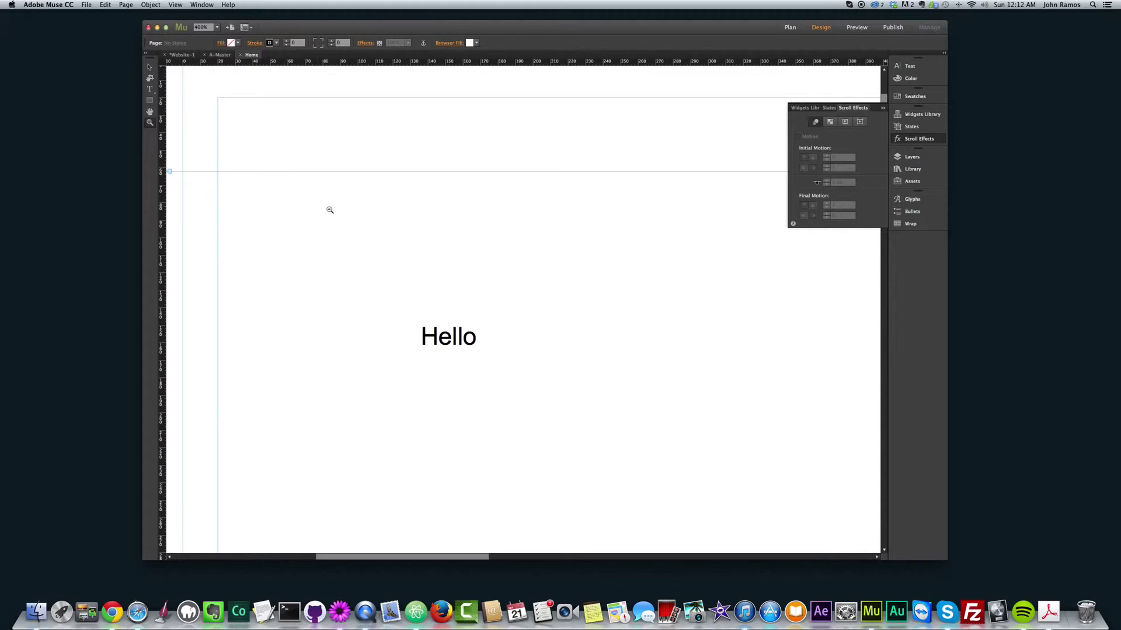
pyautogui.keyDown('alt'); pyautogui.click(503, 303); pyautogui.keyUp('alt')
pyautogui.keyDown('alt'); pyautogui.click(531, 310); pyautogui.keyUp('alt')
pyautogui.keyDown('alt'); pyautogui.click(623, 326); pyautogui.keyUp('alt')
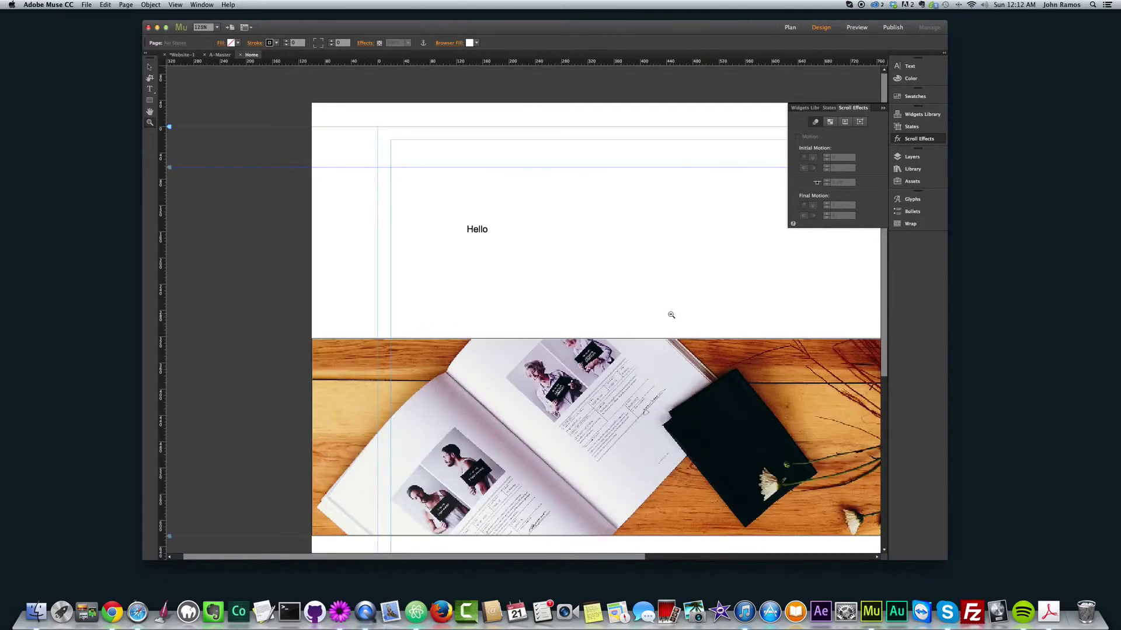
pyautogui.keyDown('alt'); pyautogui.click(665, 312); pyautogui.keyUp('alt')
pyautogui.keyDown('alt'); pyautogui.click(608, 286); pyautogui.keyUp('alt')
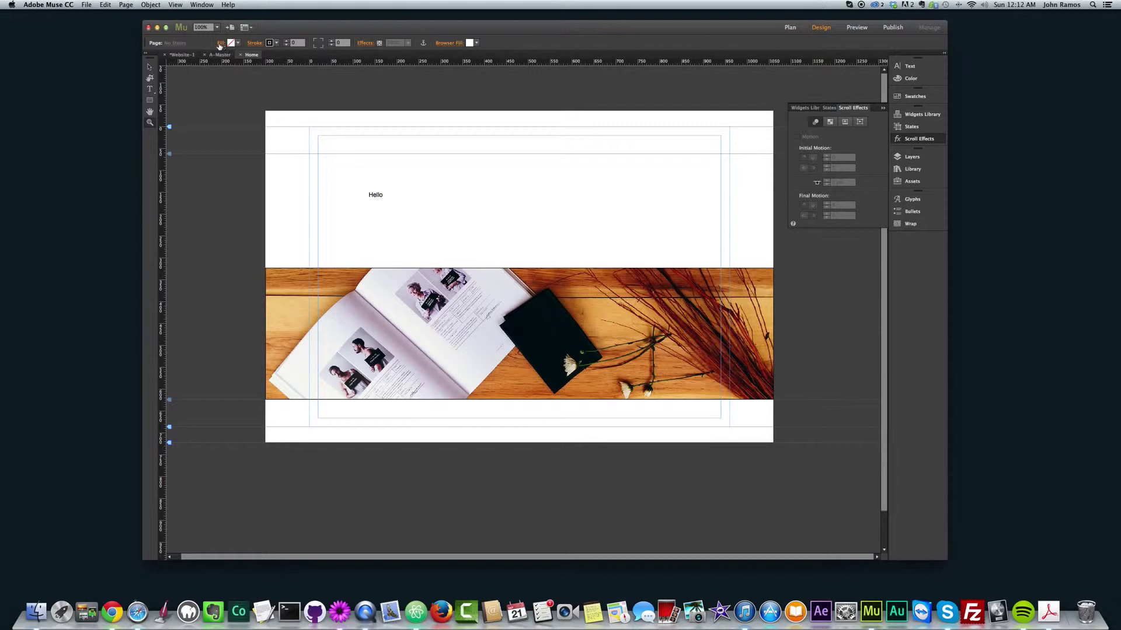
pyautogui.click(237, 43)
# Step: Try green and grey browser fills, then eyedrop dark navy 0E1E27 as the Home page's browser fill
pyautogui.click(233, 44)
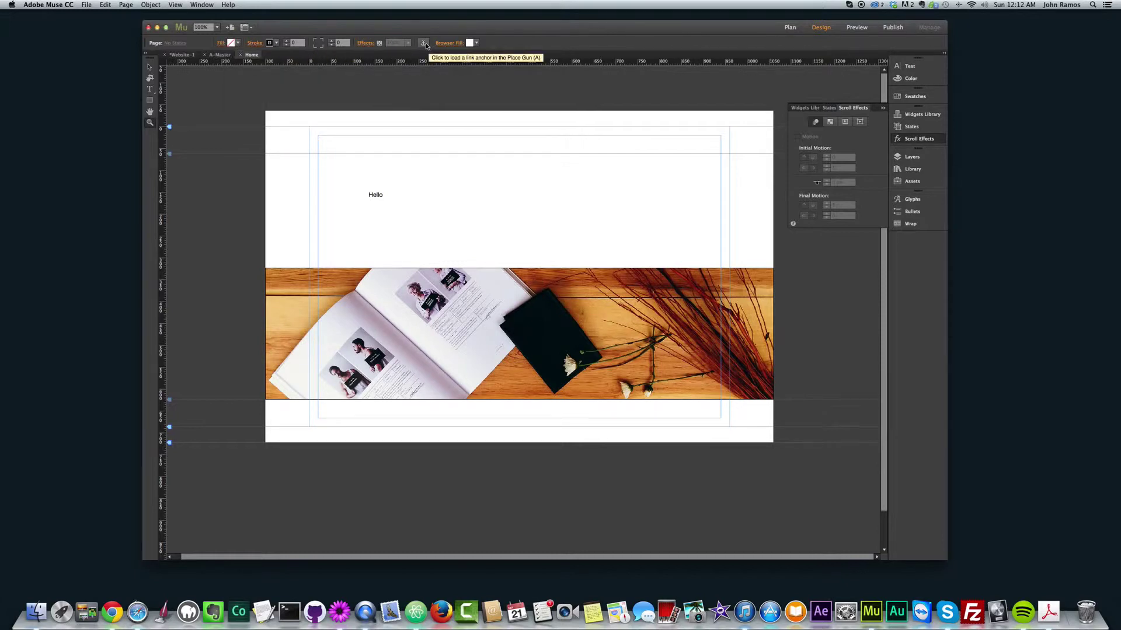
pyautogui.click(477, 43)
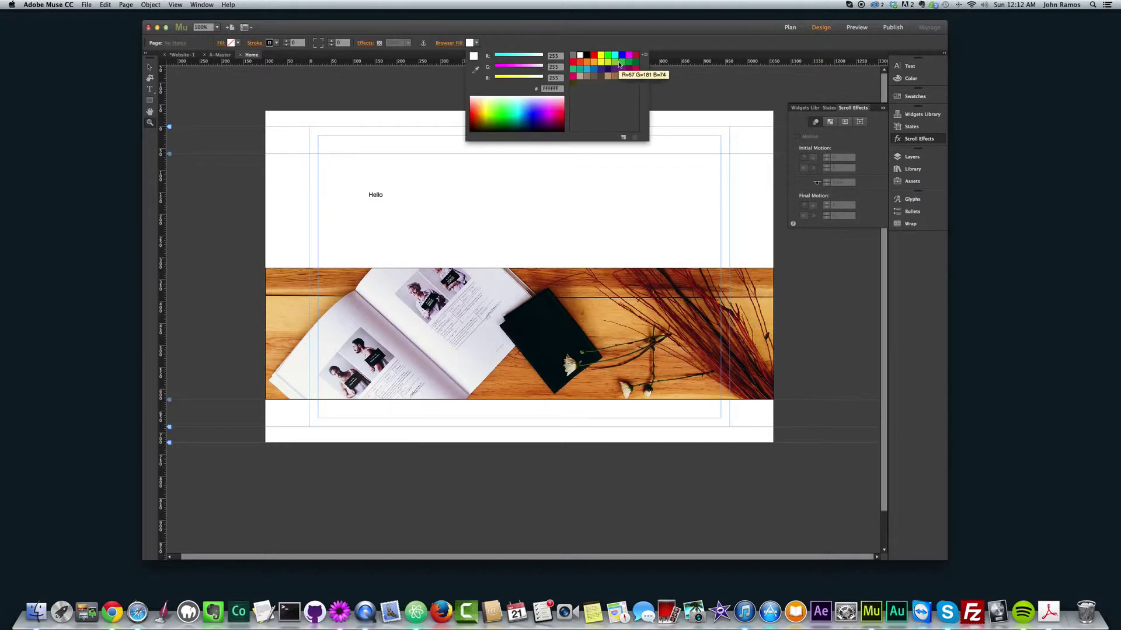
pyautogui.click(635, 62)
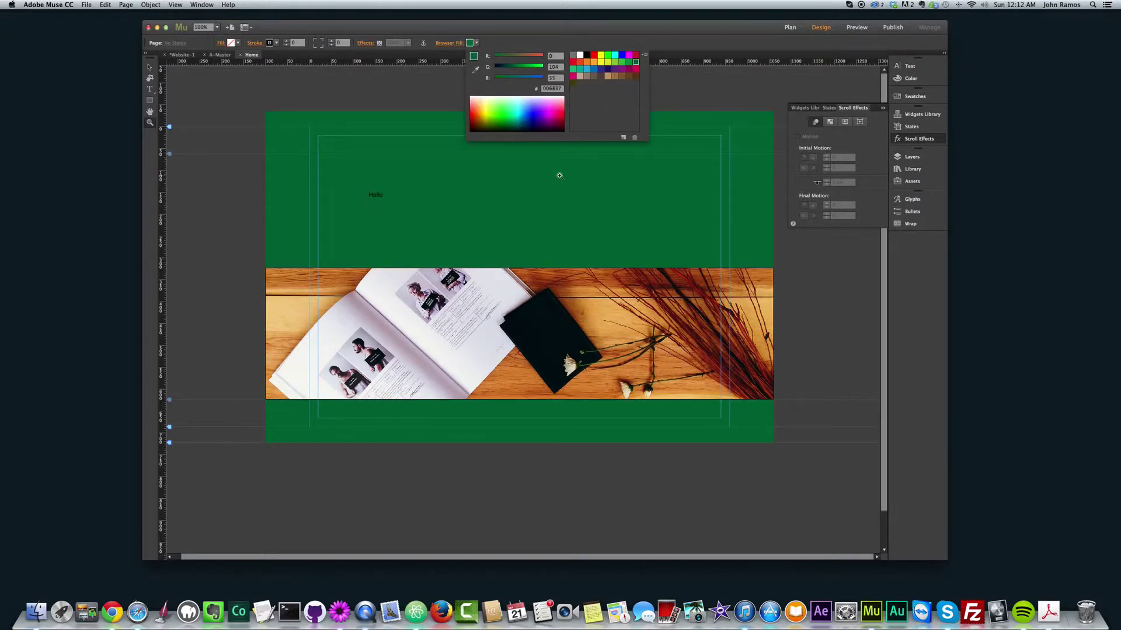
pyautogui.click(573, 55)
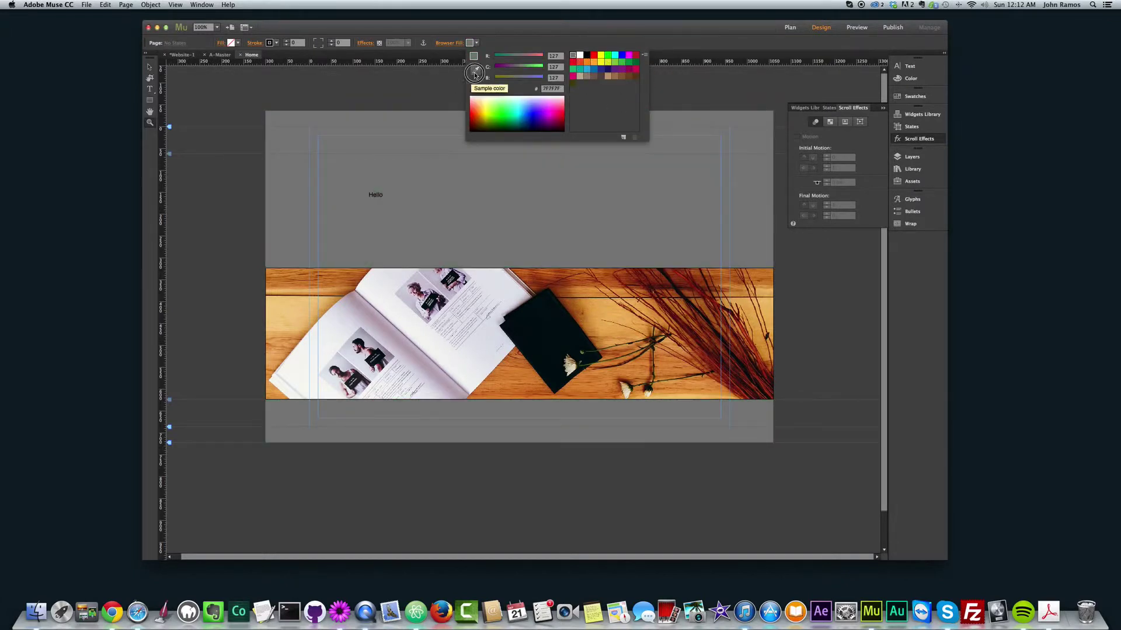
pyautogui.click(475, 70)
pyautogui.click(63, 157)
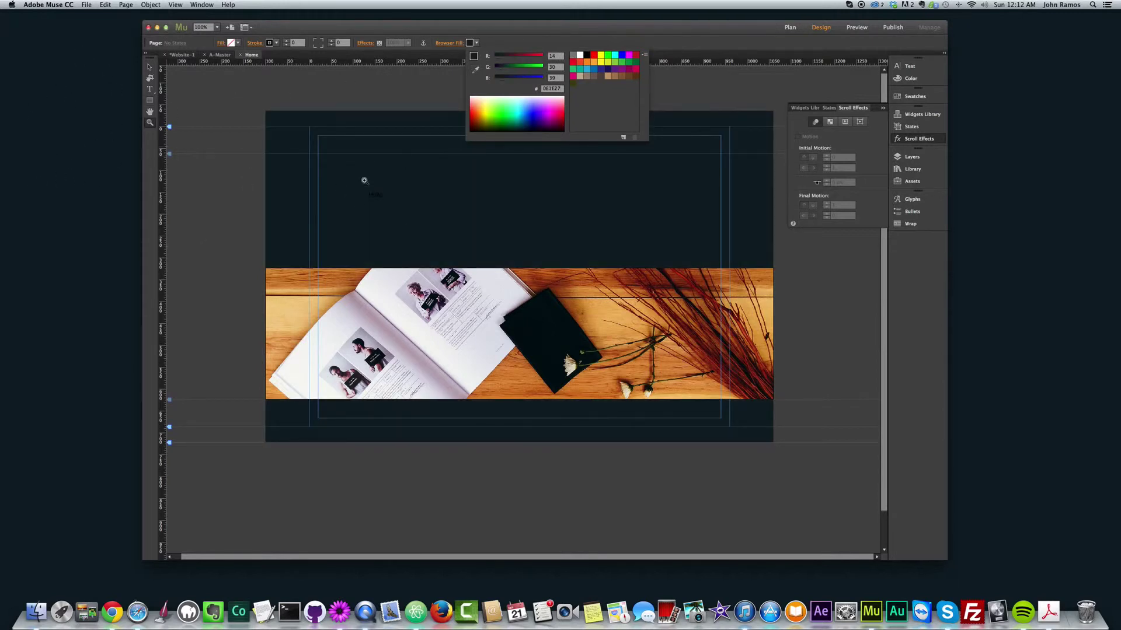
pyautogui.click(150, 74)
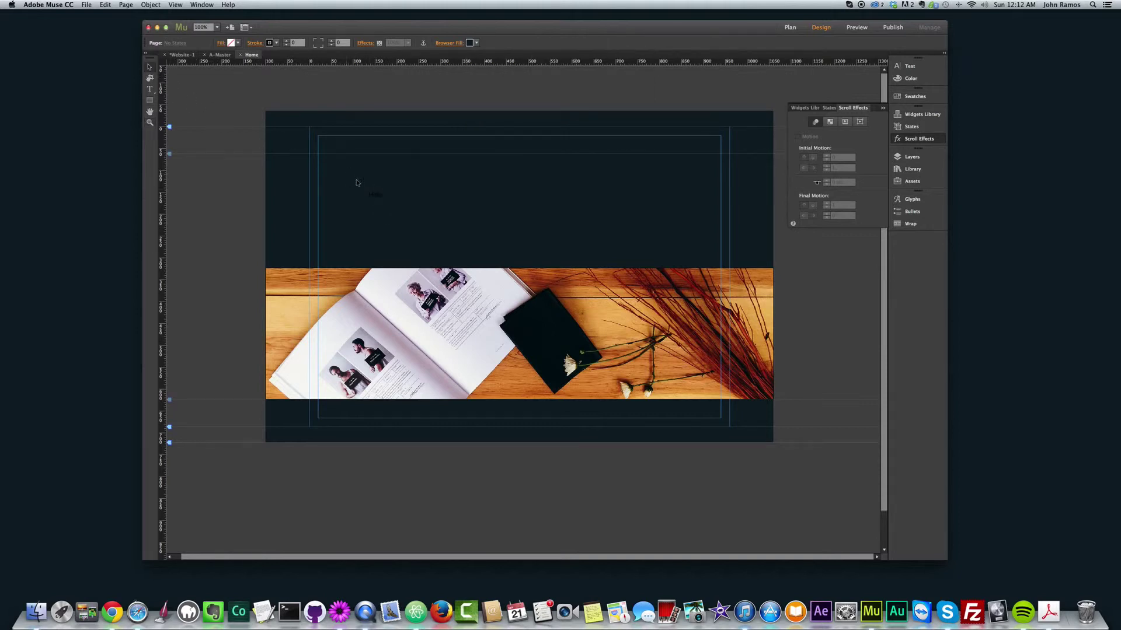
# Step: Undo the accidental text frame and extend the photo rectangle upward
pyautogui.moveTo(369, 192); pyautogui.dragTo(634, 257)
pyautogui.press('super+z')
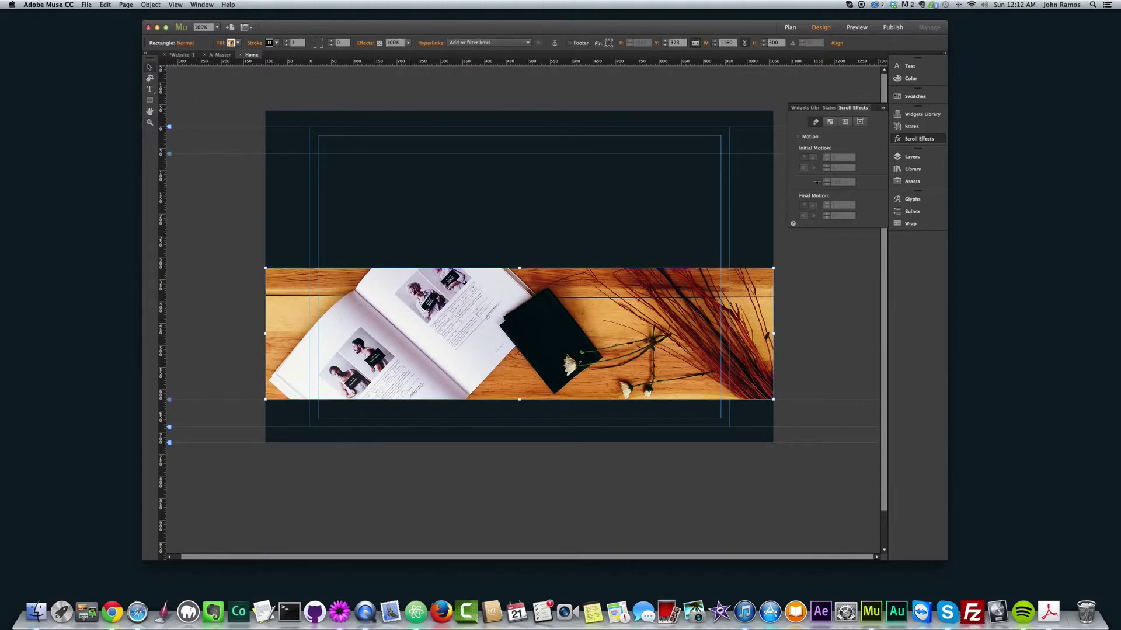
pyautogui.moveTo(520, 269); pyautogui.dragTo(519, 196)
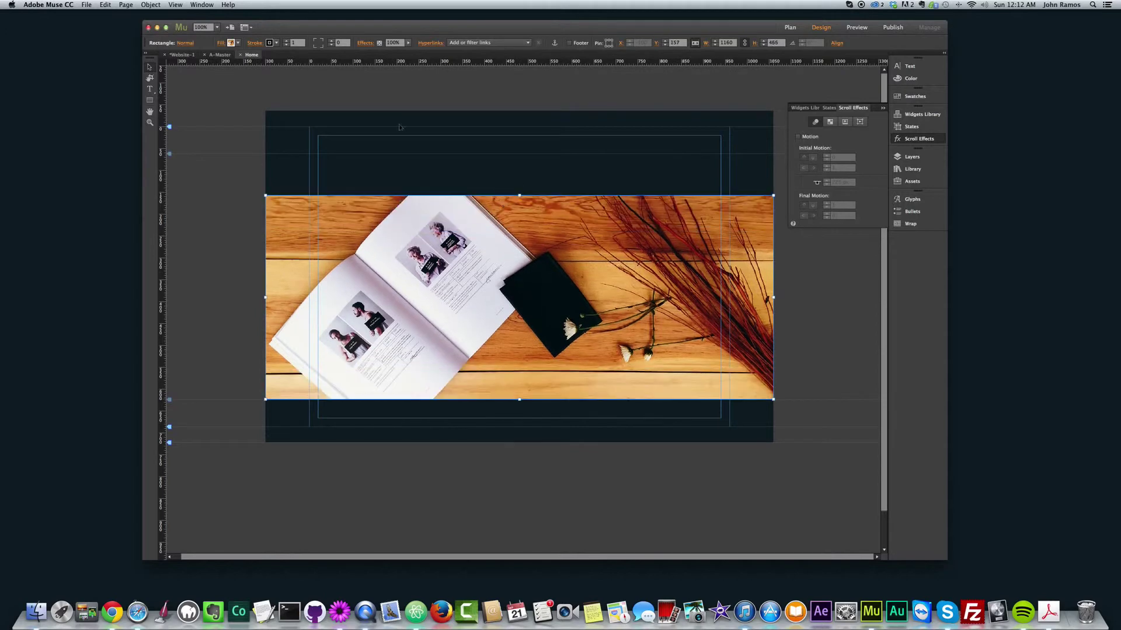
# Step: Set the rectangle's fill image to logo6_final.png from the Skillshare folder, scaled to fit
pyautogui.click(220, 45)
pyautogui.click(299, 117)
pyautogui.click(446, 84)
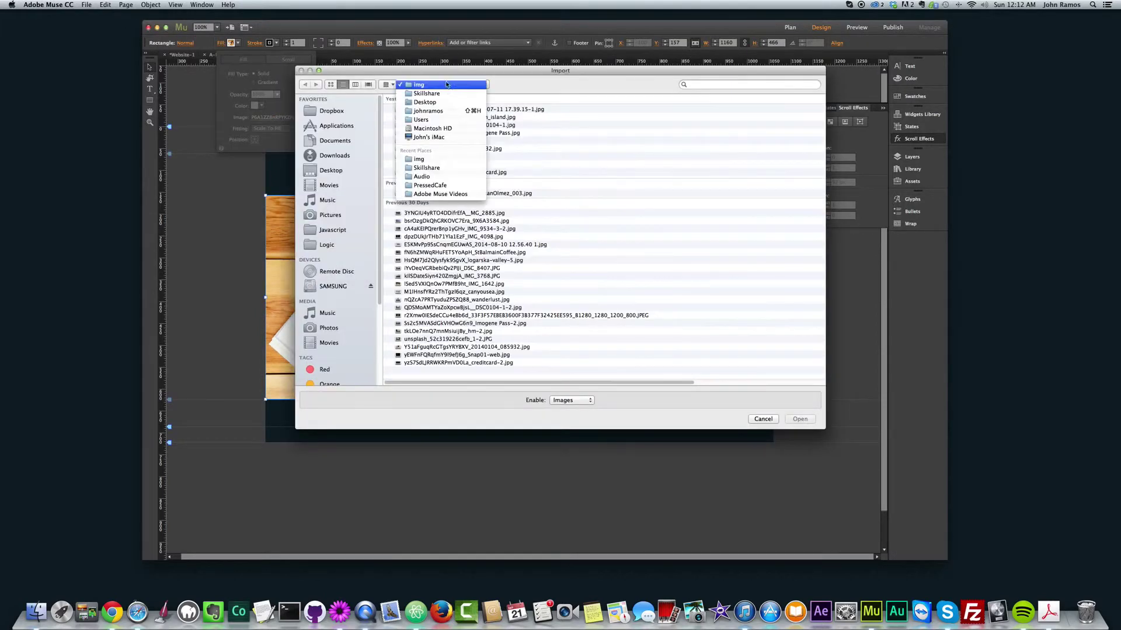
pyautogui.click(439, 94)
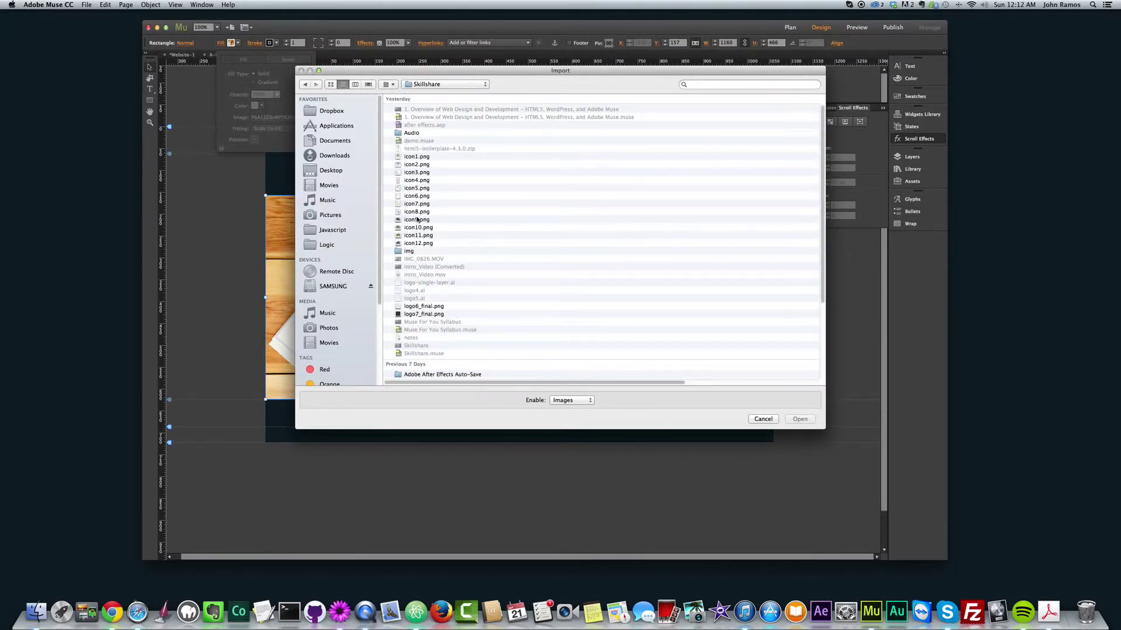
pyautogui.doubleClick(416, 197)
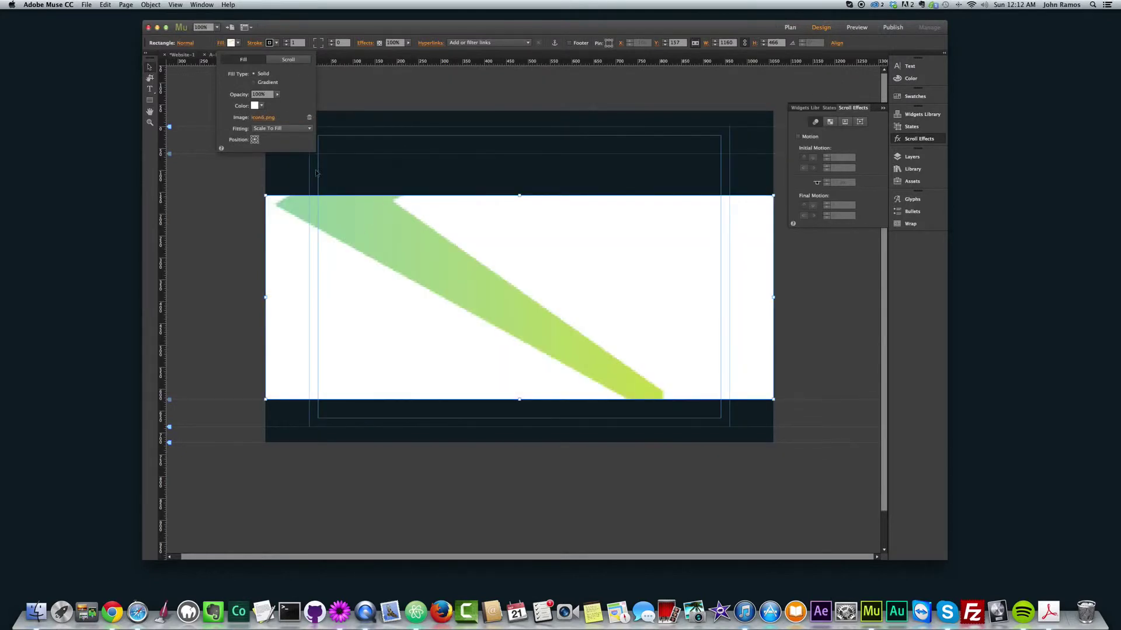
pyautogui.click(277, 126)
pyautogui.click(280, 147)
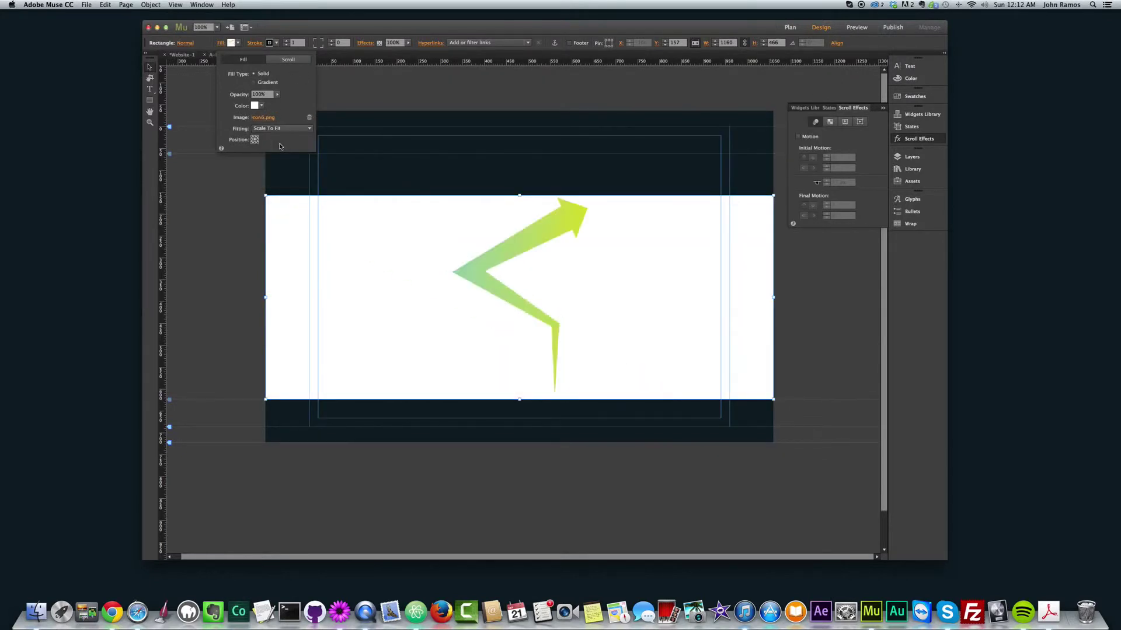
pyautogui.click(263, 118)
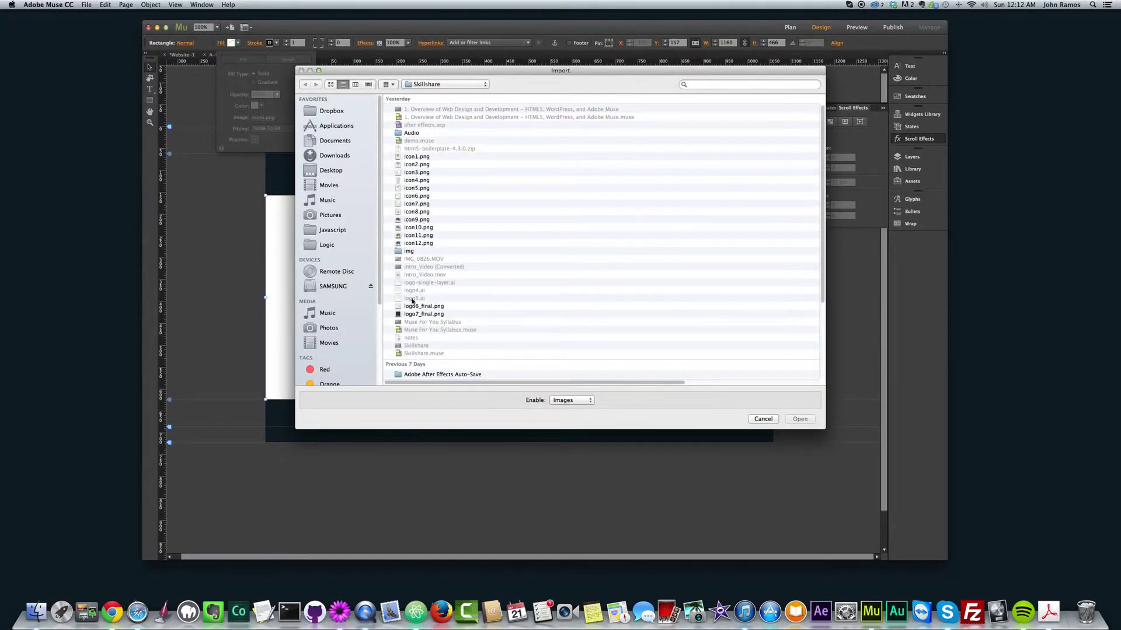
pyautogui.doubleClick(419, 306)
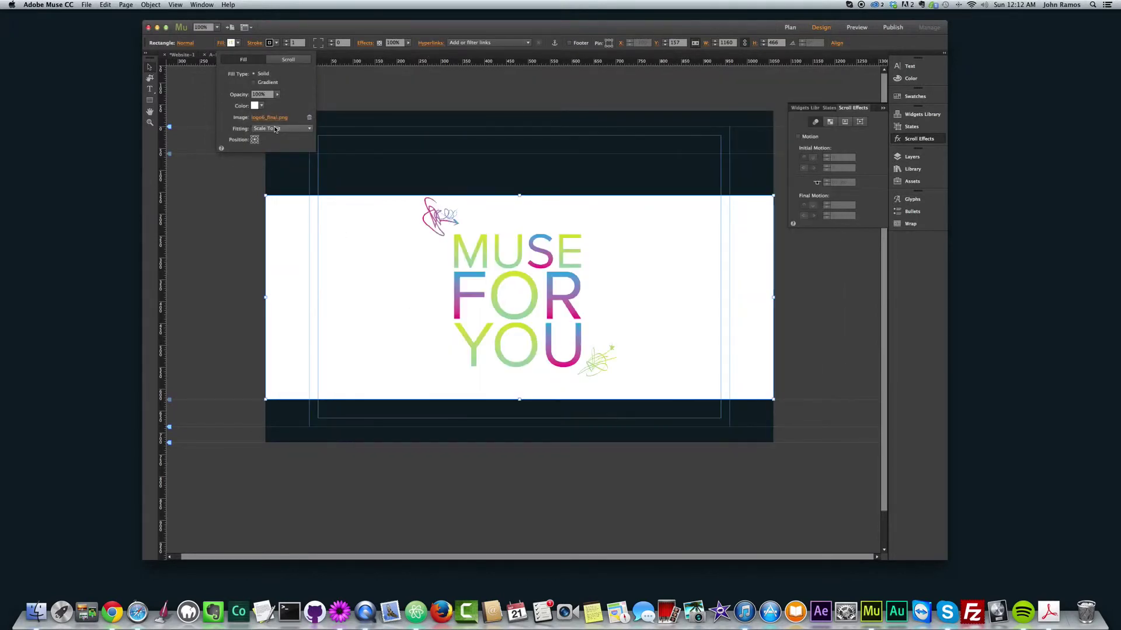
# Step: Eyedrop dark navy 0E1E27 as the rectangle's fill colour
pyautogui.click(257, 106)
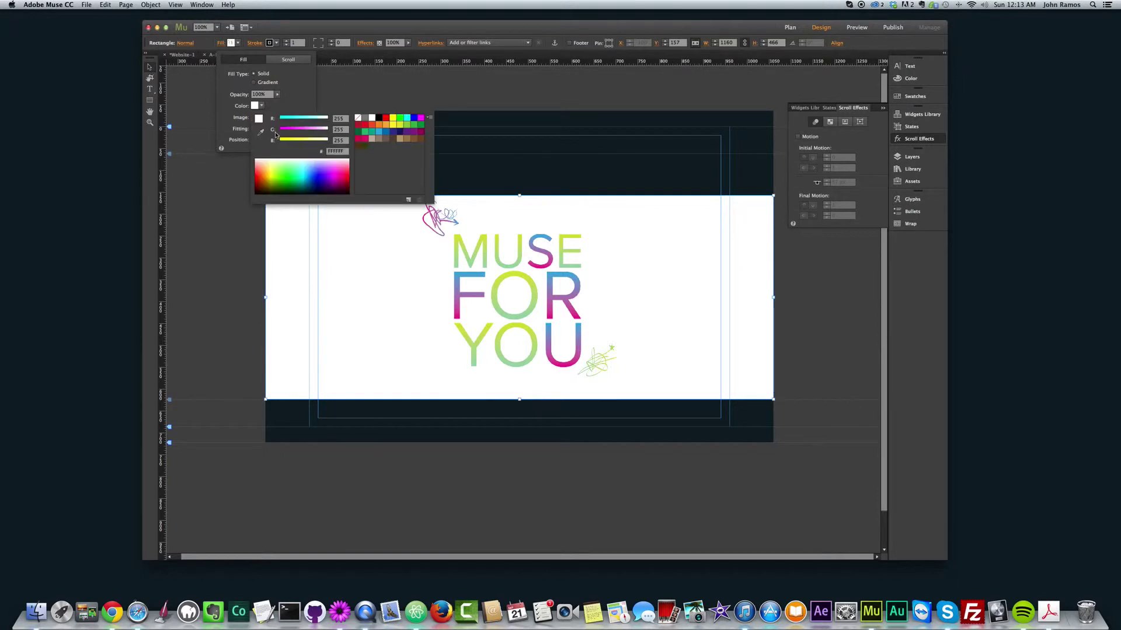
pyautogui.click(111, 188)
pyautogui.press('Escape')
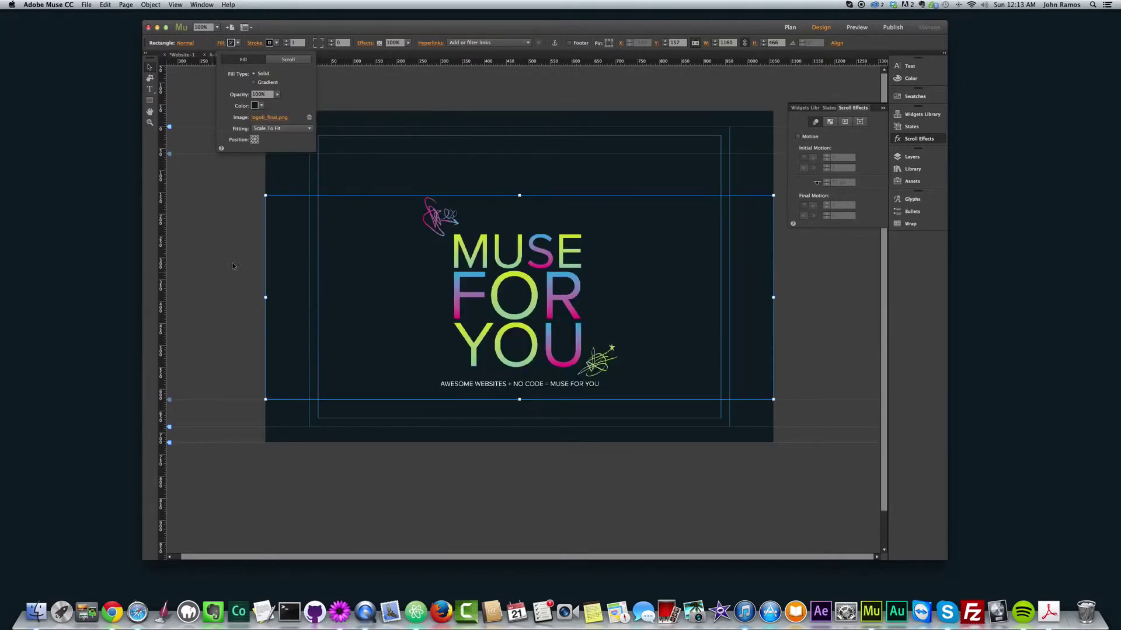
pyautogui.press('Escape')
# Step: Make the logo banner taller and position it near the top of the page
pyautogui.moveTo(524, 302); pyautogui.dragTo(524, 261)
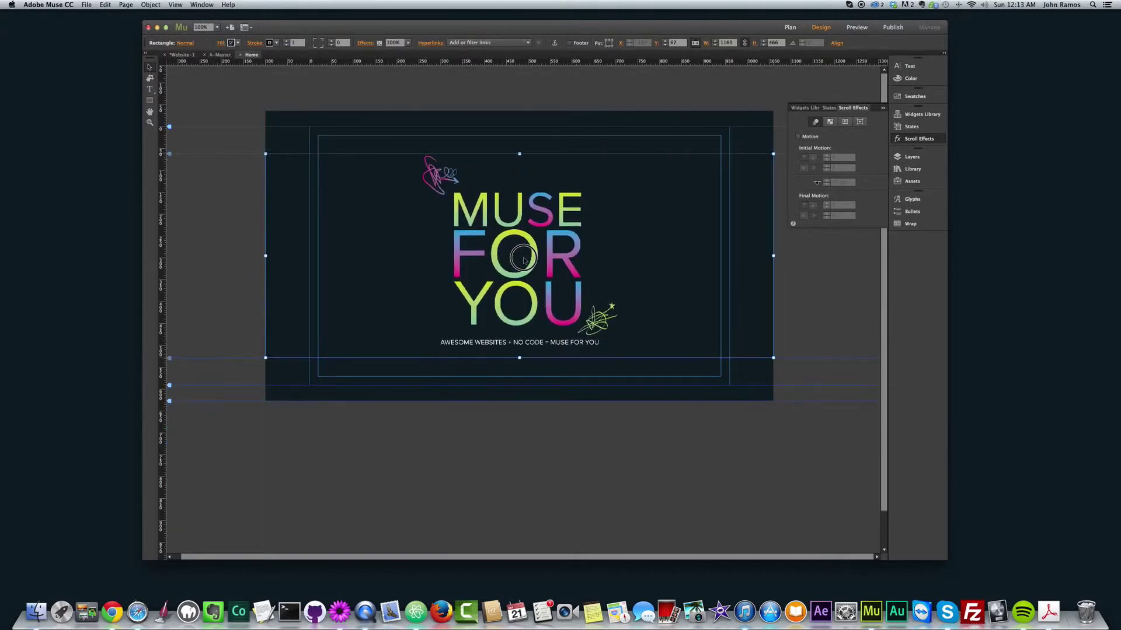
pyautogui.moveTo(519, 358); pyautogui.dragTo(519, 401)
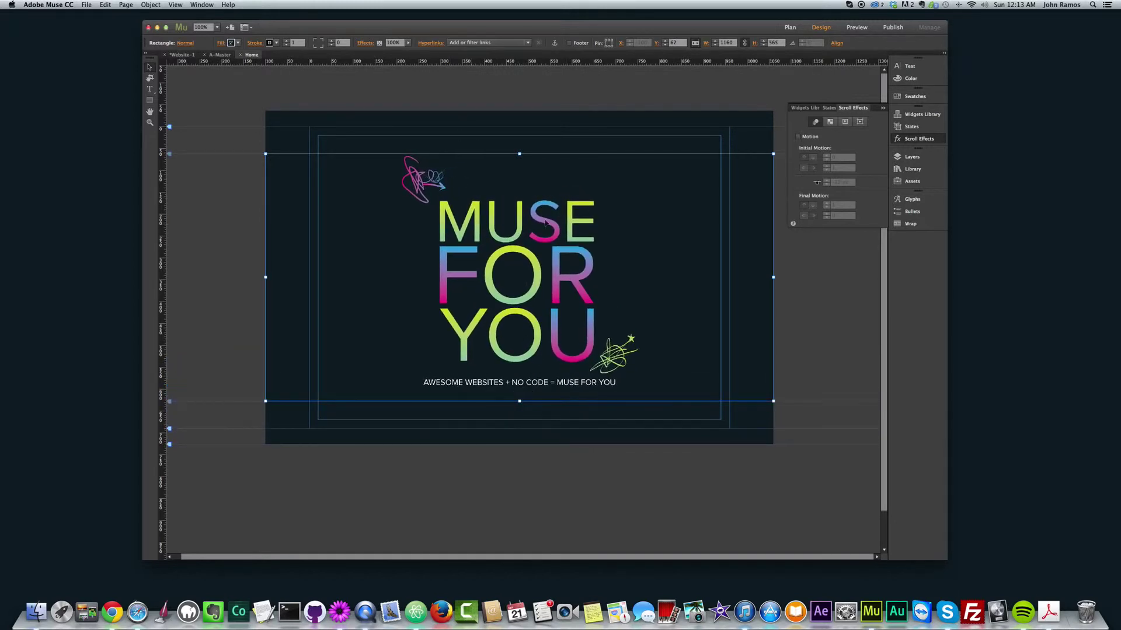
pyautogui.moveTo(527, 222); pyautogui.dragTo(527, 203)
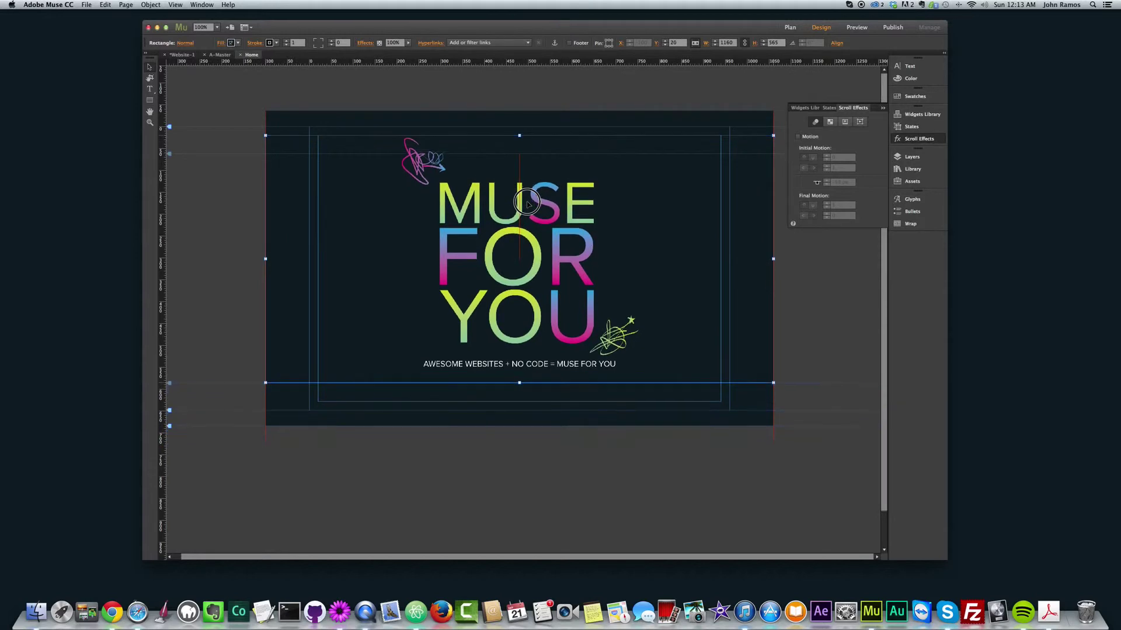
pyautogui.click(245, 215)
pyautogui.moveTo(498, 254); pyautogui.dragTo(498, 277)
pyautogui.moveTo(521, 214); pyautogui.dragTo(521, 210)
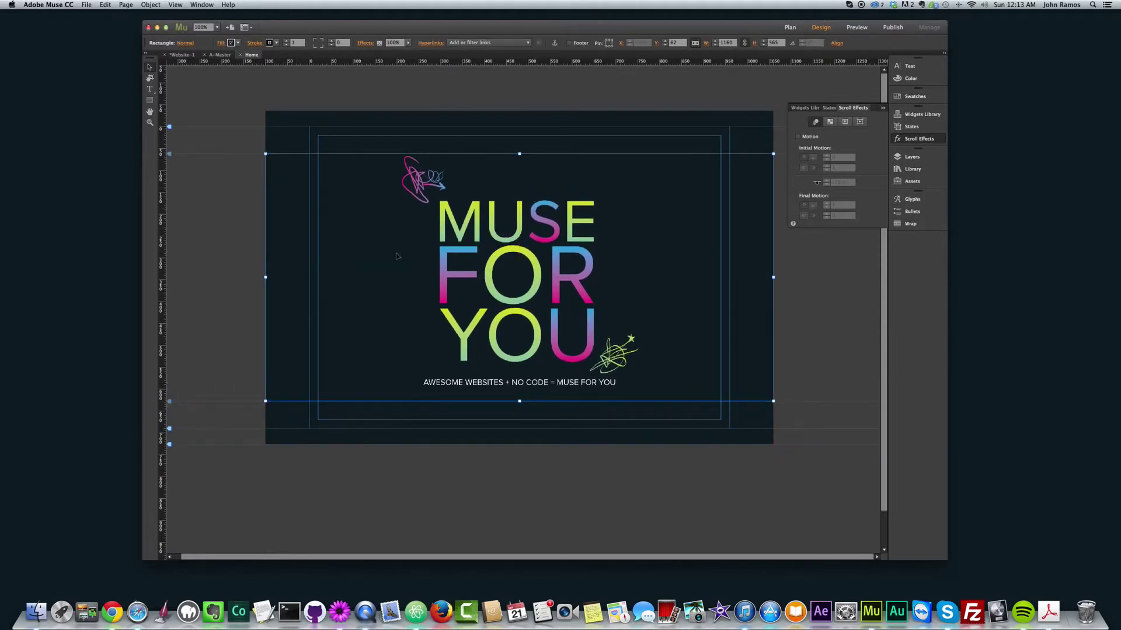
pyautogui.click(851, 340)
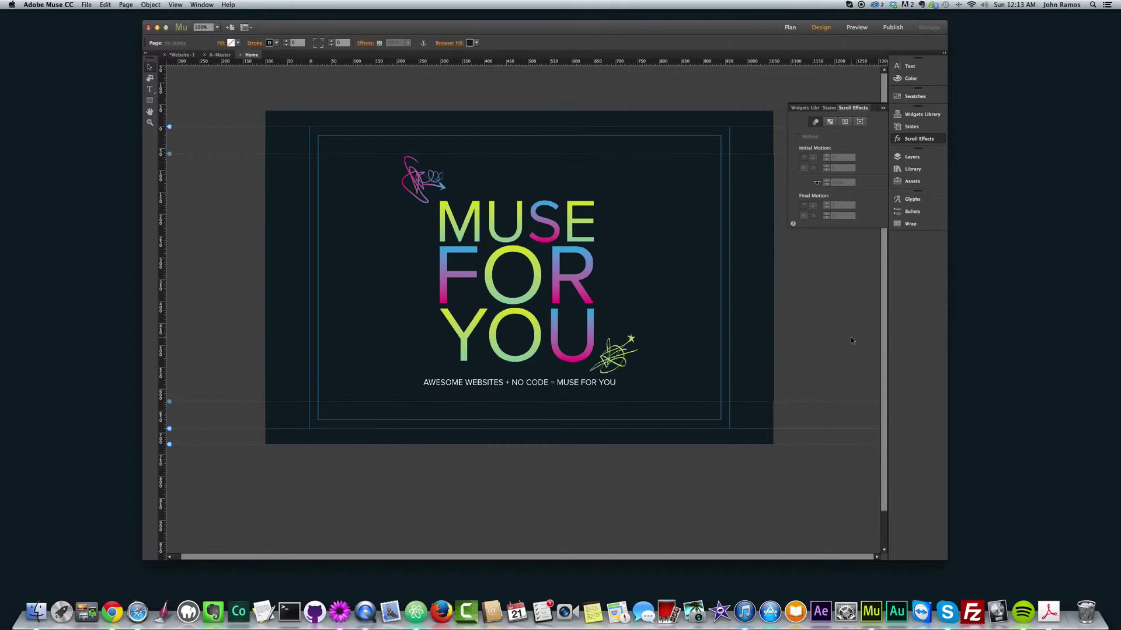
# Step: Step through the Text, Color, Swatches, Widgets Library, States, Scroll Effects and Layers panels
pyautogui.click(912, 67)
pyautogui.click(912, 79)
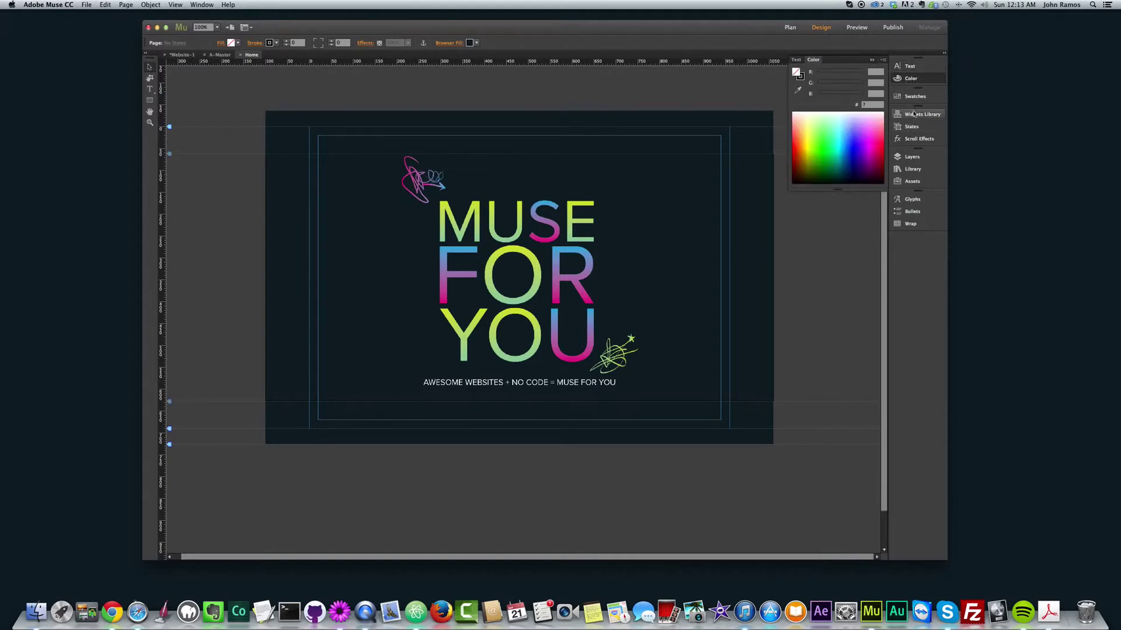
pyautogui.click(914, 97)
pyautogui.click(917, 115)
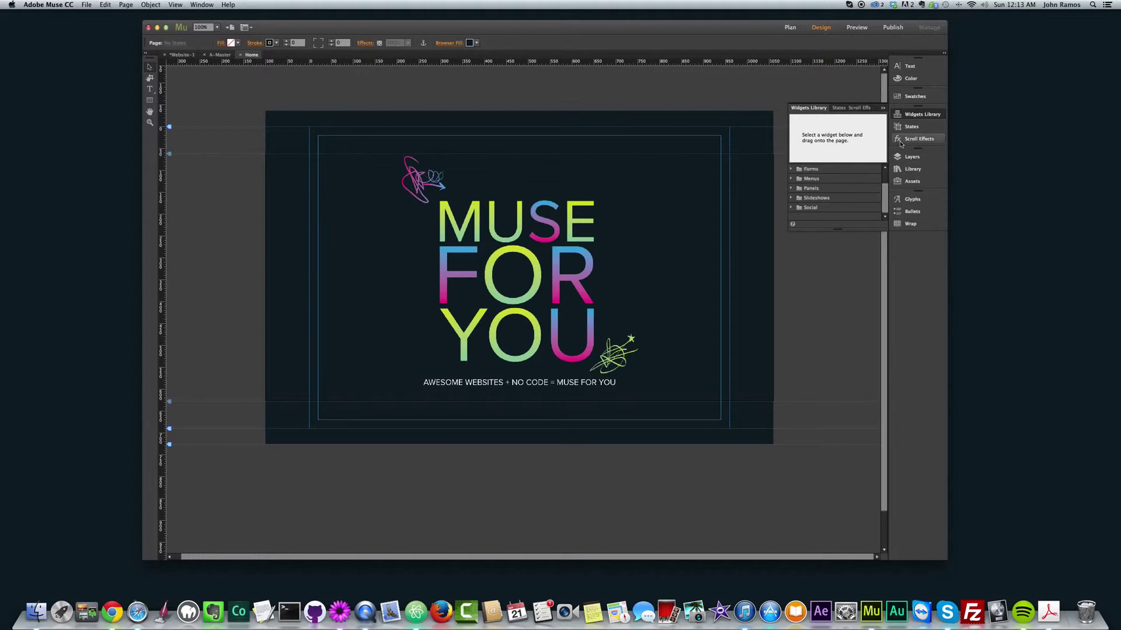
pyautogui.click(911, 126)
pyautogui.click(914, 140)
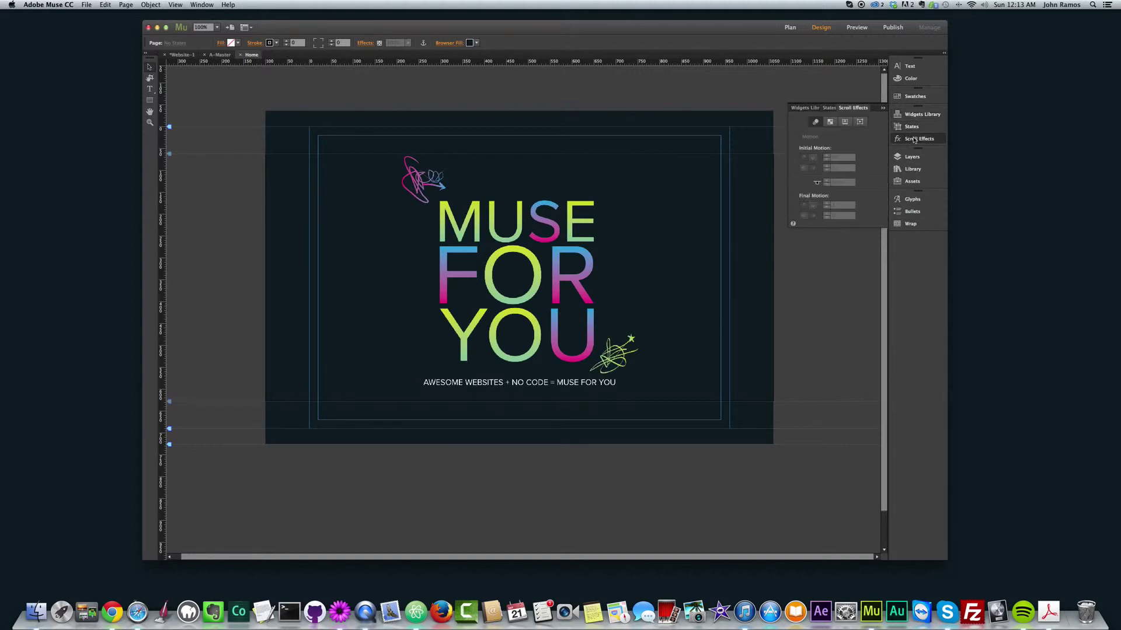
pyautogui.click(912, 157)
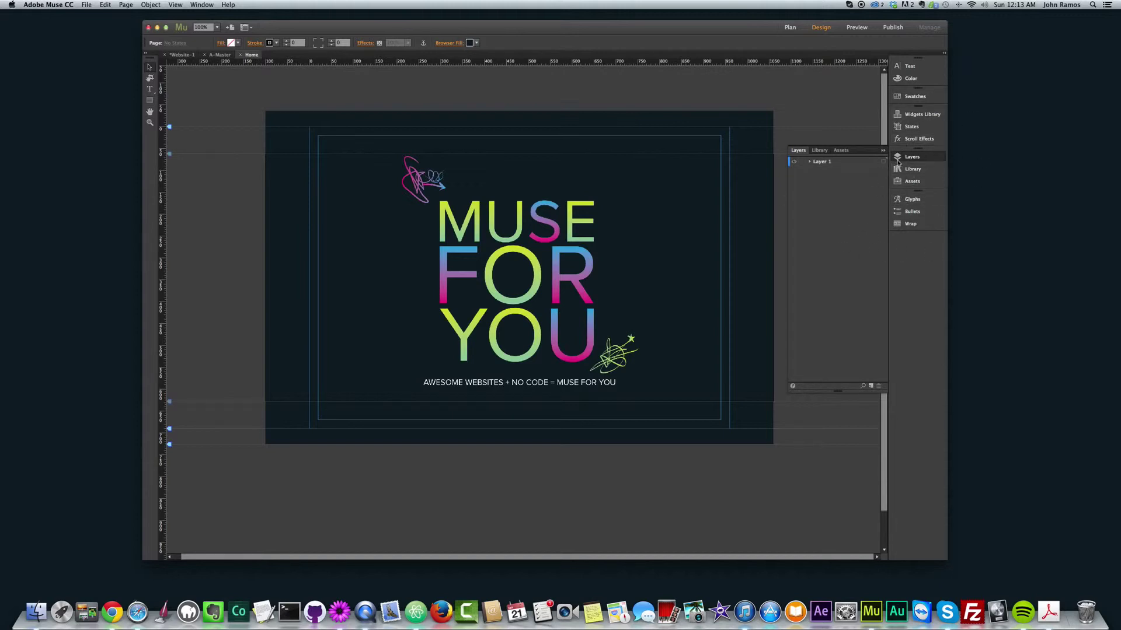
# Step: View the Library and Assets panels, selecting and dragging the logo6_final asset
pyautogui.click(911, 171)
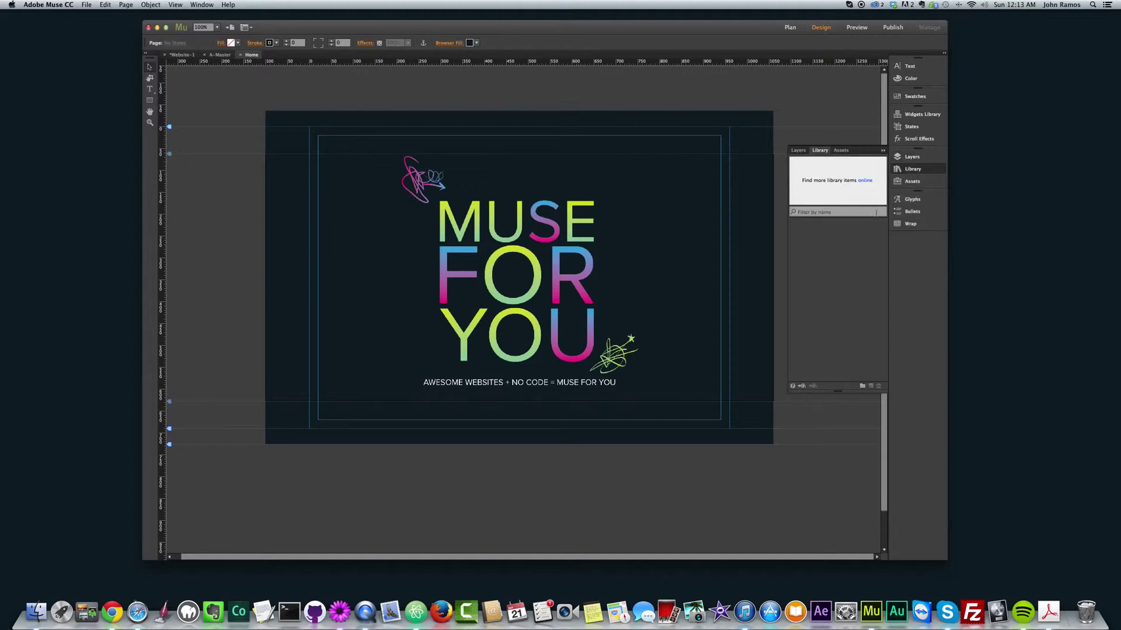
pyautogui.click(916, 182)
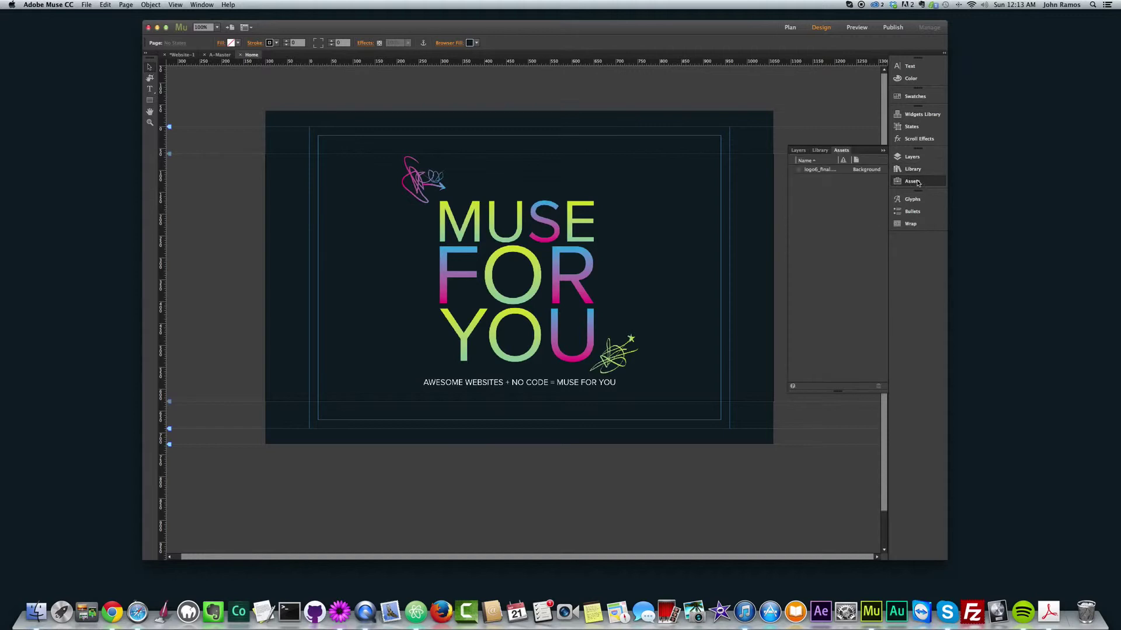
pyautogui.click(828, 171)
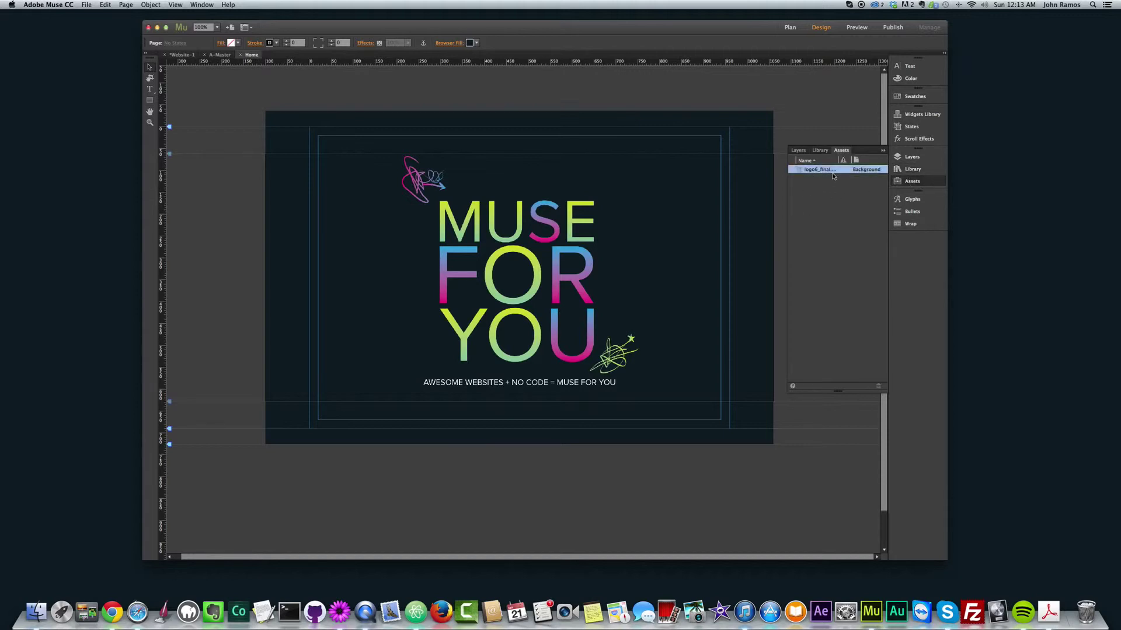
pyautogui.moveTo(826, 174); pyautogui.dragTo(880, 212)
# Step: Switch between the Glyphs, Bullets and Wrap tabs, then collapse the Glyphs panel
pyautogui.click(912, 200)
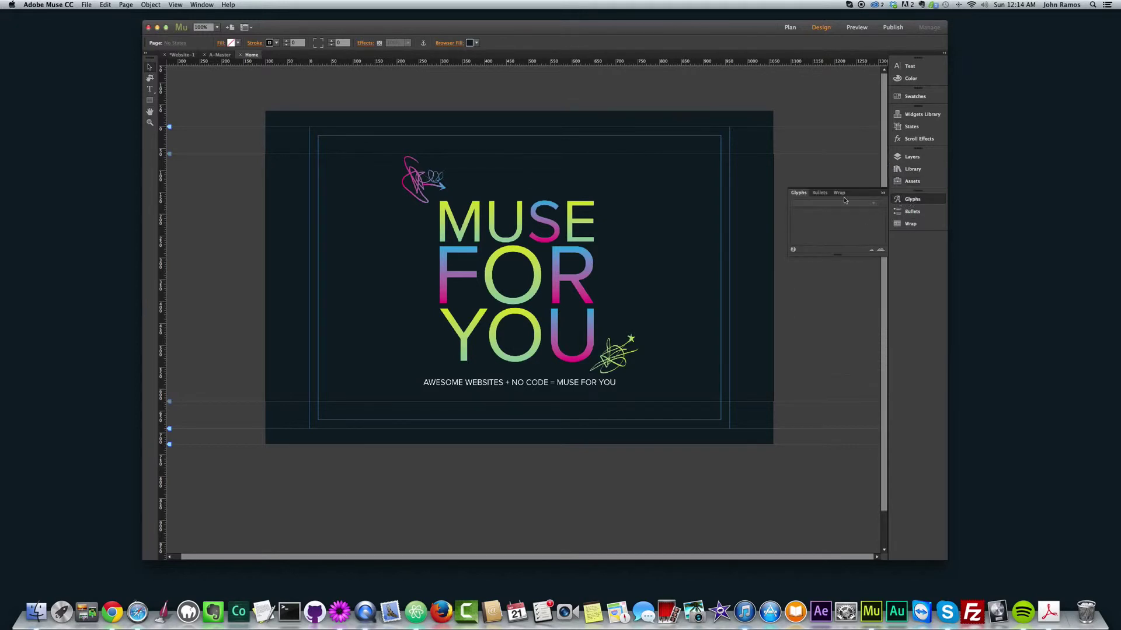
pyautogui.click(806, 190)
pyautogui.click(901, 202)
pyautogui.click(839, 194)
pyautogui.click(794, 194)
pyautogui.click(819, 192)
pyautogui.click(838, 193)
pyautogui.click(799, 193)
pyautogui.click(816, 194)
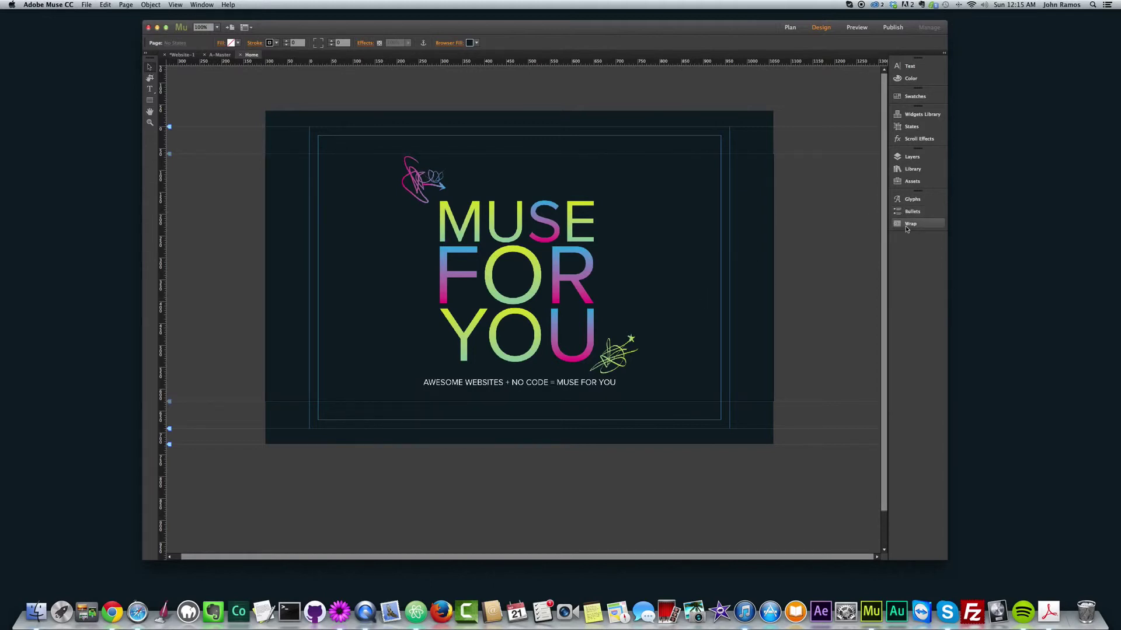
# Step: Flip through the Wrap and Bullets panels, collapse the Wrap flyout, and scroll the canvas
pyautogui.click(907, 227)
pyautogui.click(911, 212)
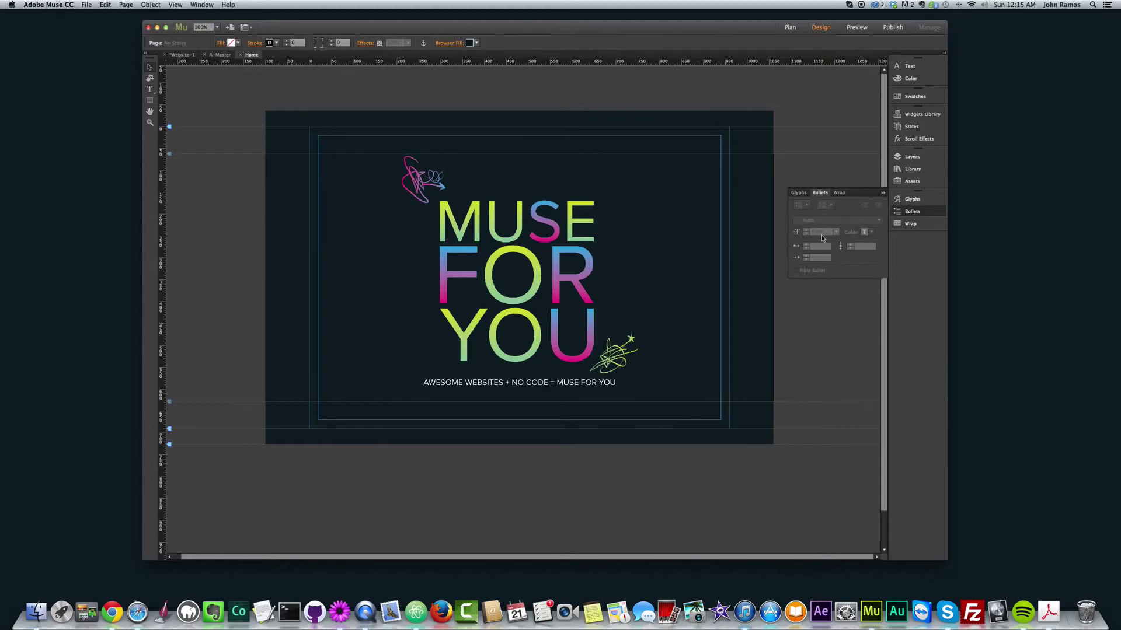
pyautogui.click(920, 225)
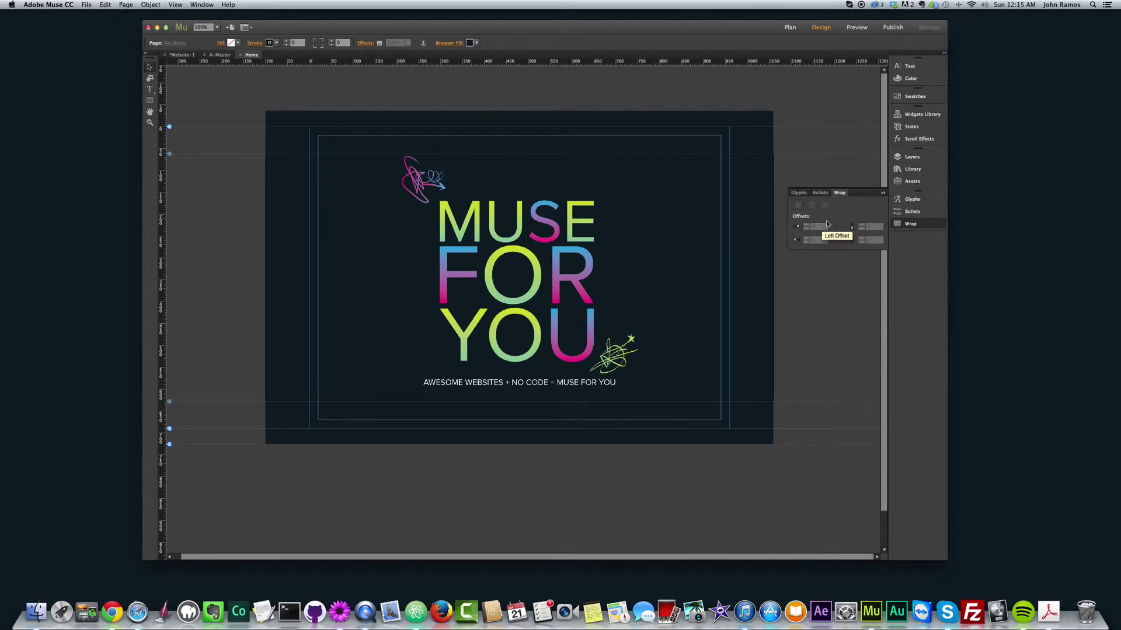
pyautogui.click(842, 193)
pyautogui.click(924, 227)
pyautogui.click(937, 226)
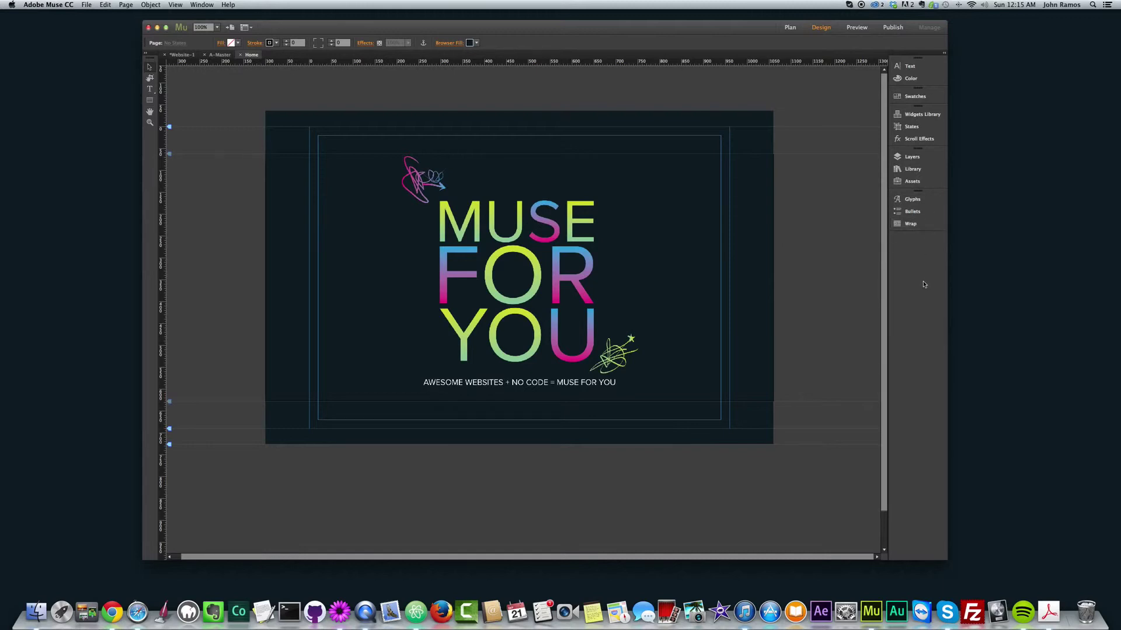
pyautogui.scroll(-2, 884, 304)
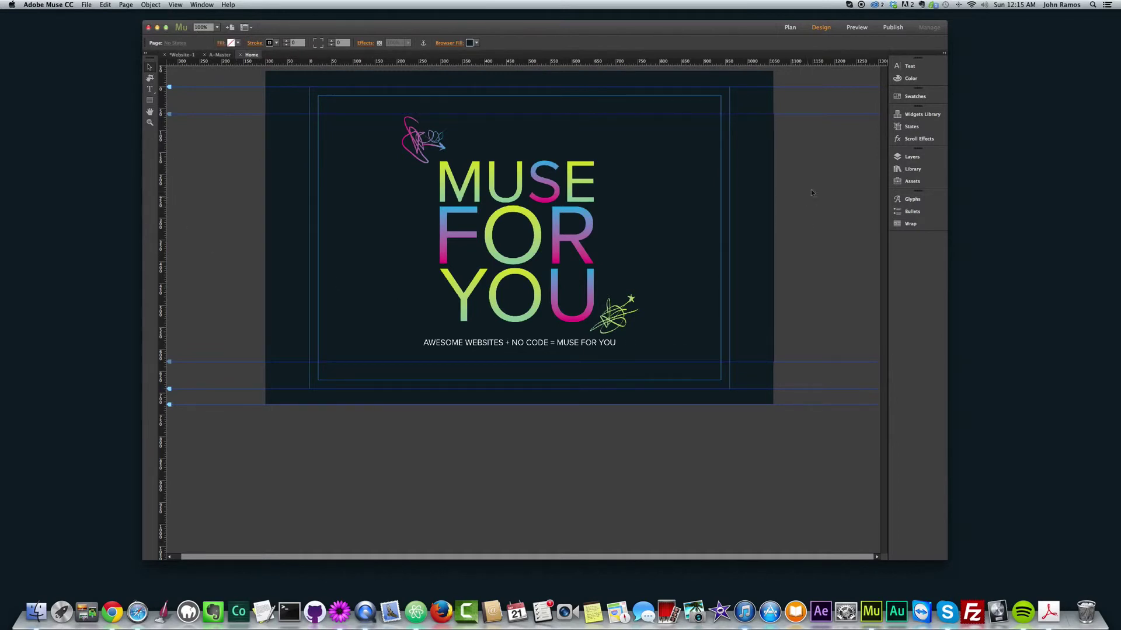
# Step: Preview the page, then in Design set the dark logo rectangle's stroke weight to 0
pyautogui.click(856, 28)
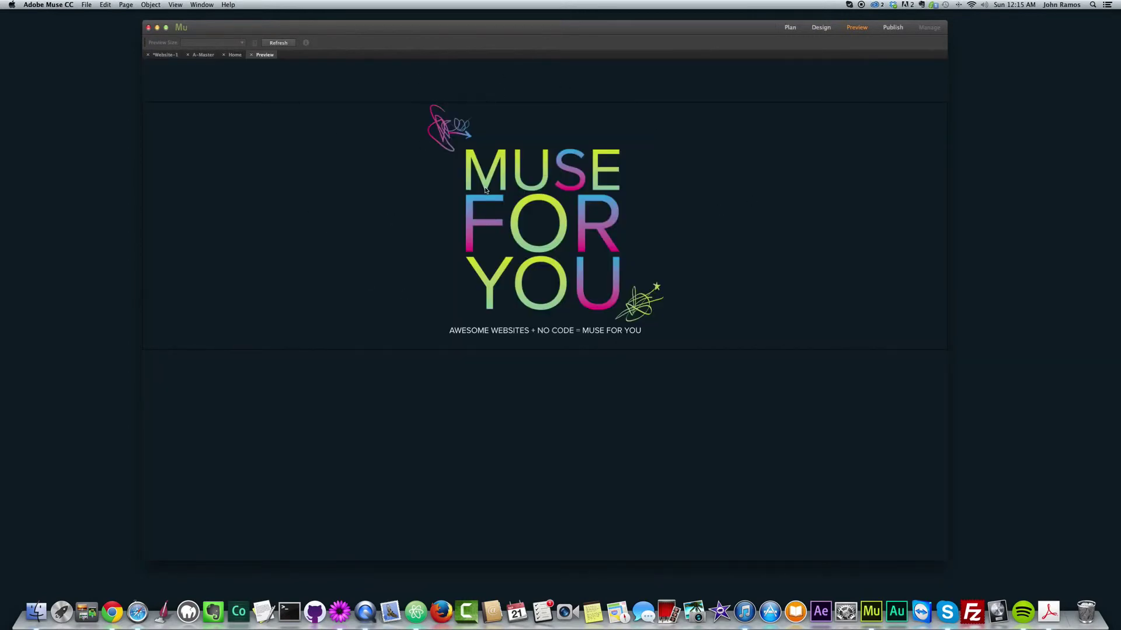
pyautogui.click(821, 27)
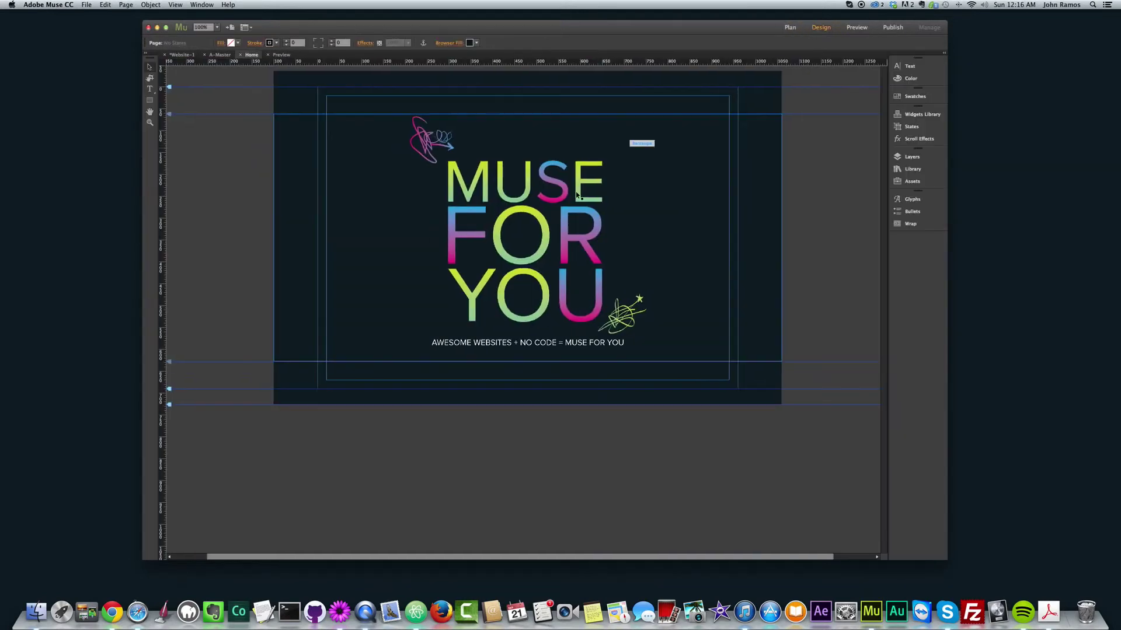
pyautogui.click(364, 194)
pyautogui.click(276, 43)
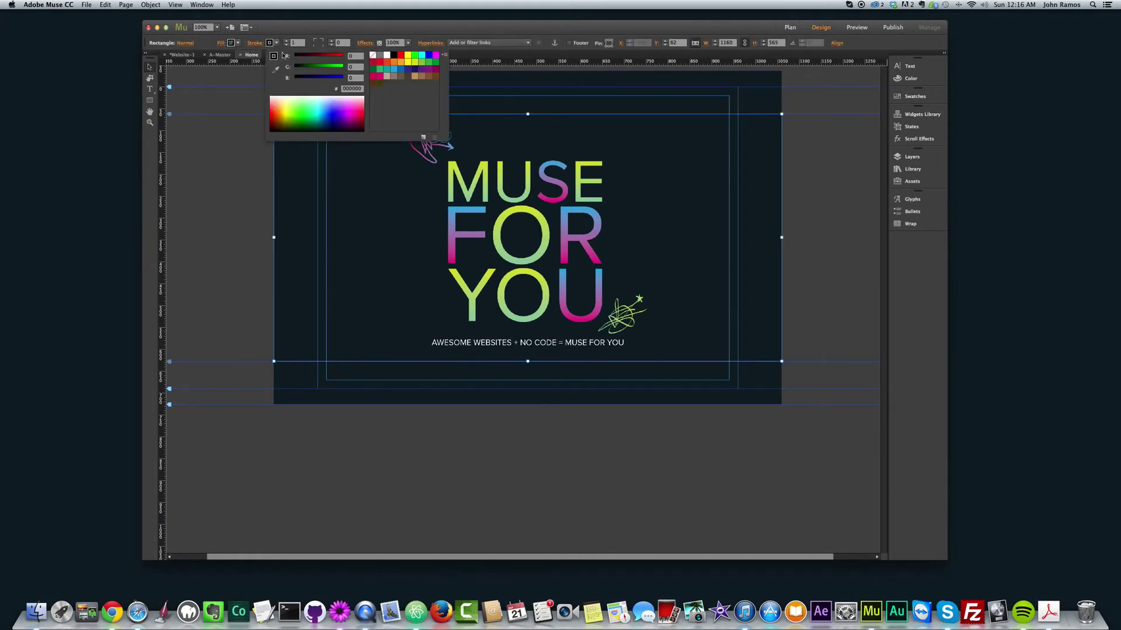
pyautogui.click(372, 55)
pyautogui.click(245, 159)
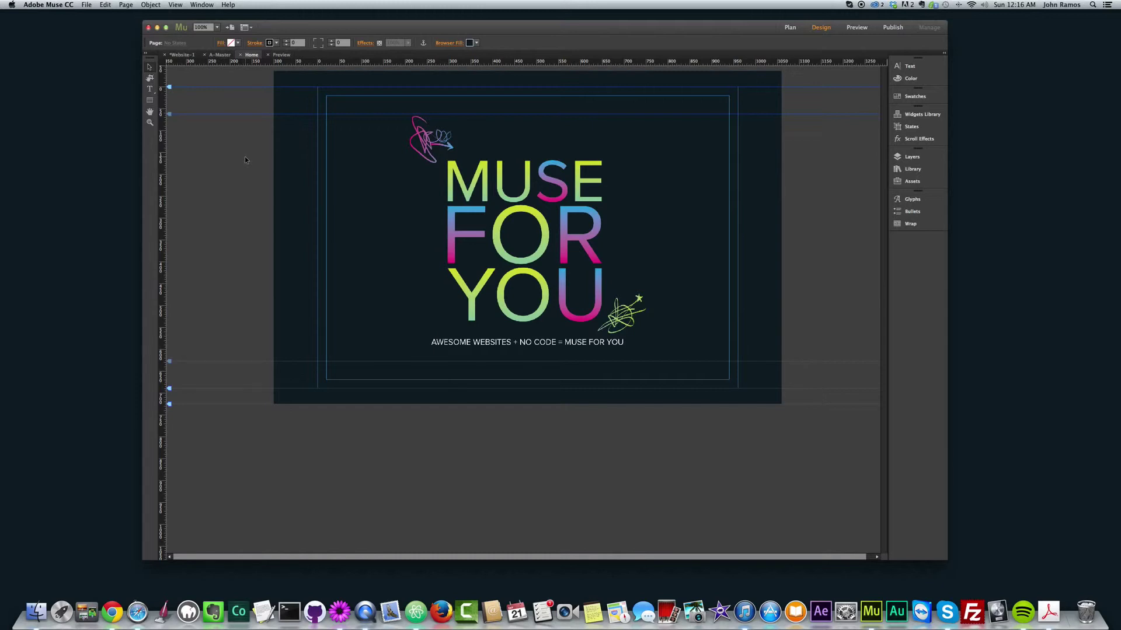
pyautogui.press('super+shift+e')
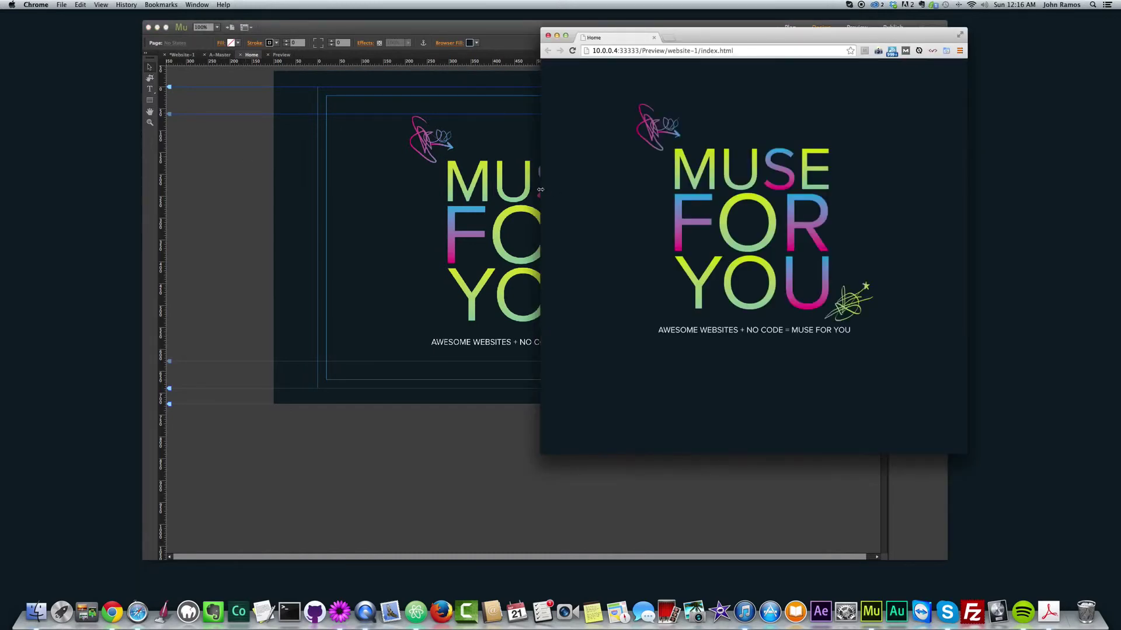
pyautogui.moveTo(541, 189); pyautogui.dragTo(244, 198)
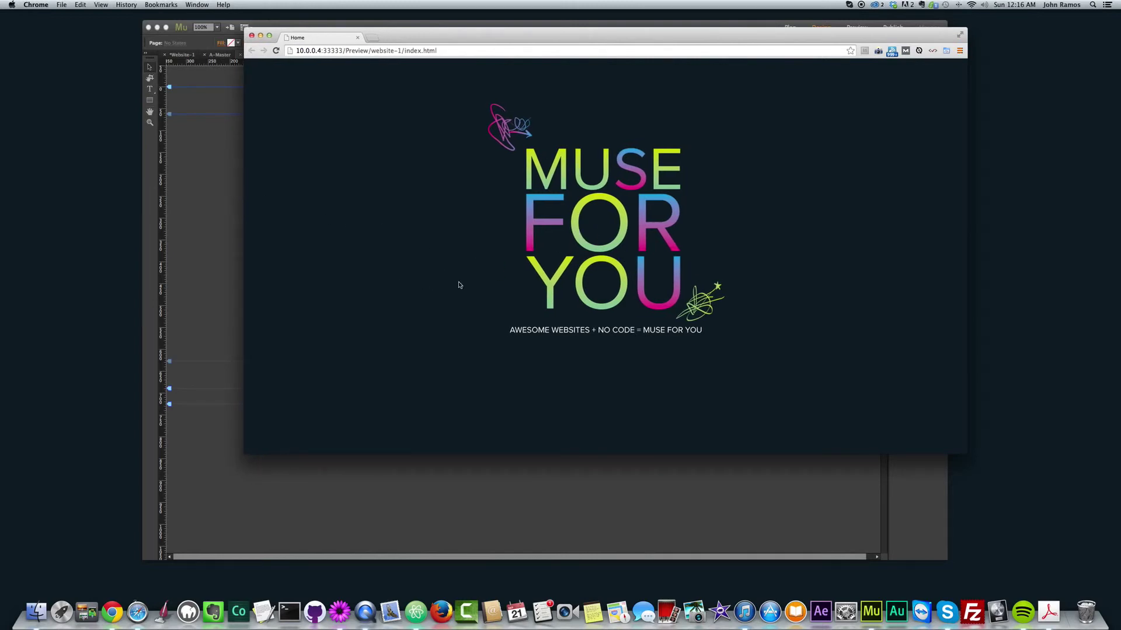
pyautogui.click(779, 203)
pyautogui.rightClick(567, 304)
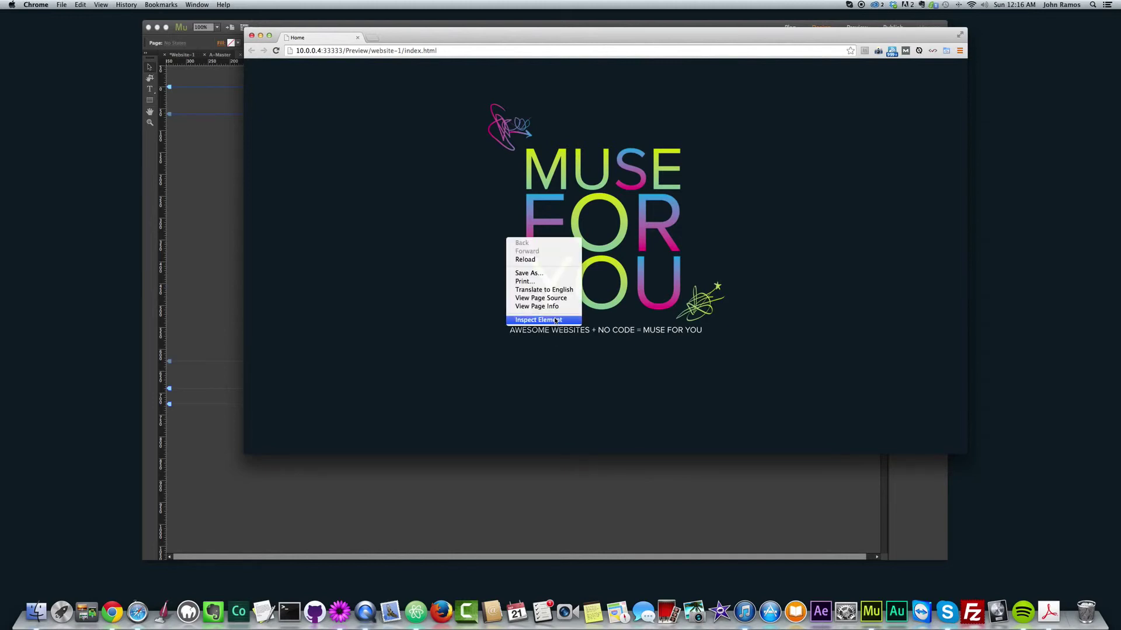
pyautogui.click(558, 325)
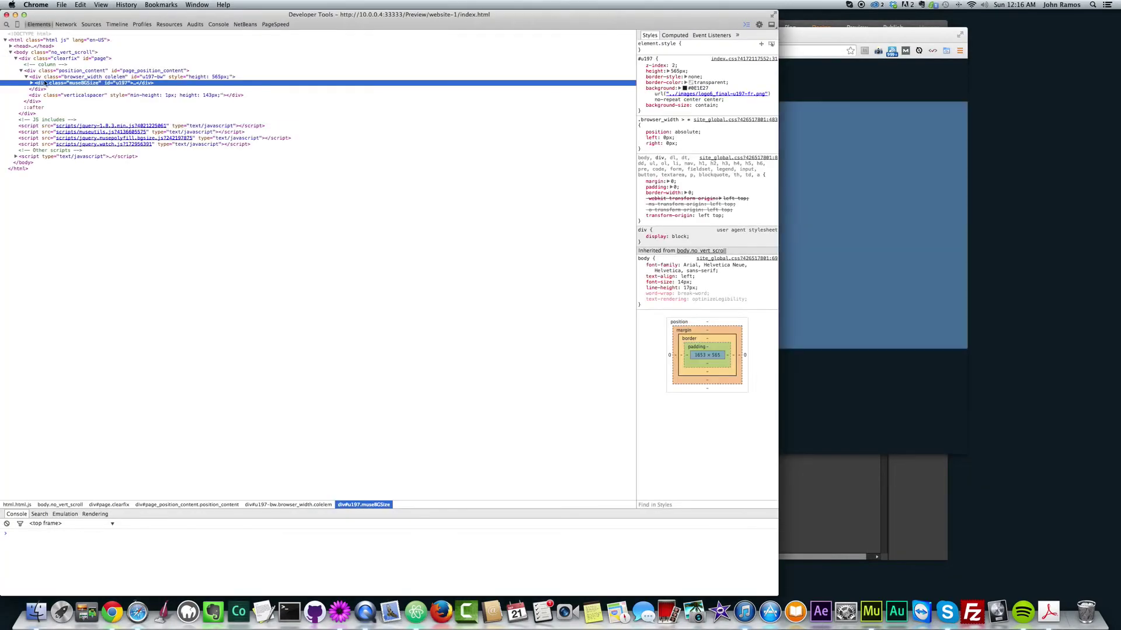
pyautogui.click(6, 15)
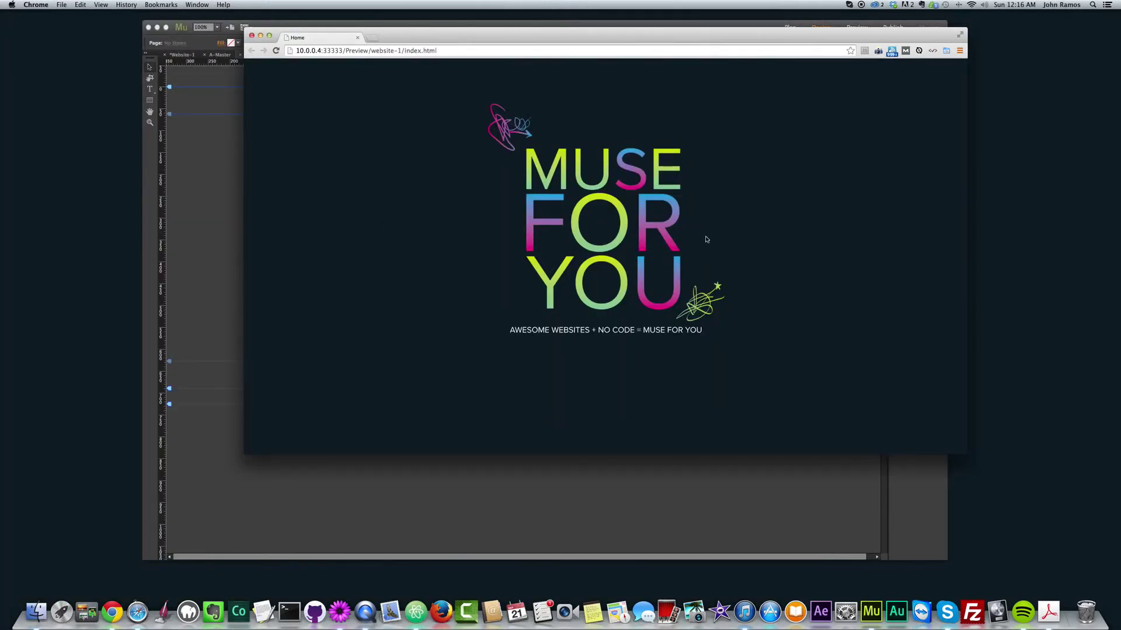
pyautogui.moveTo(575, 39); pyautogui.dragTo(542, 116)
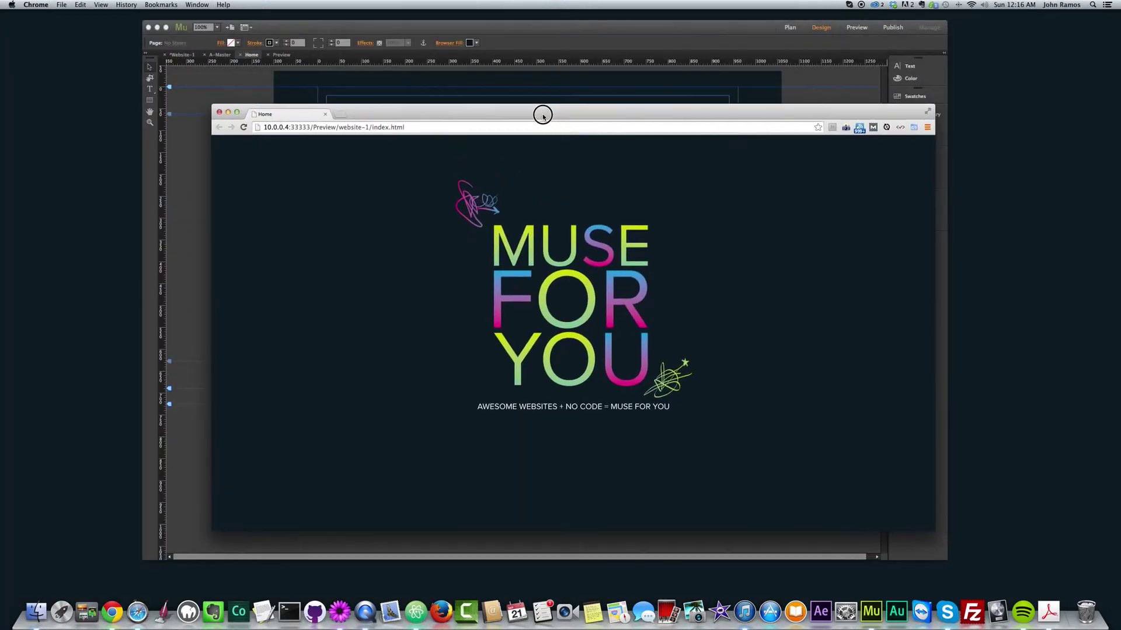
pyautogui.click(219, 113)
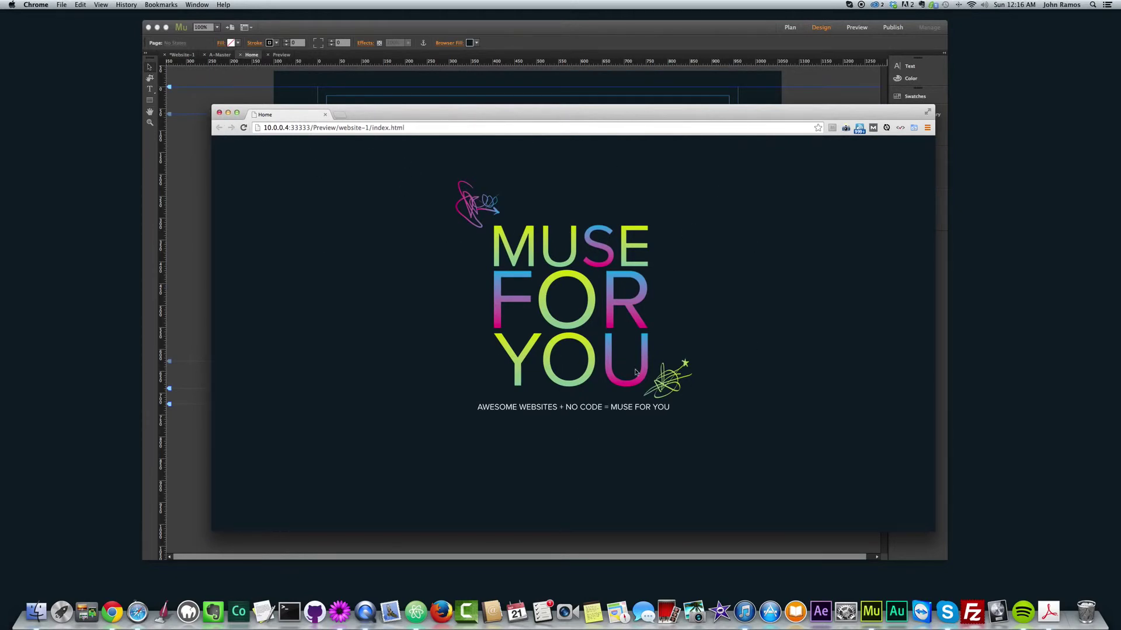
pyautogui.click(219, 113)
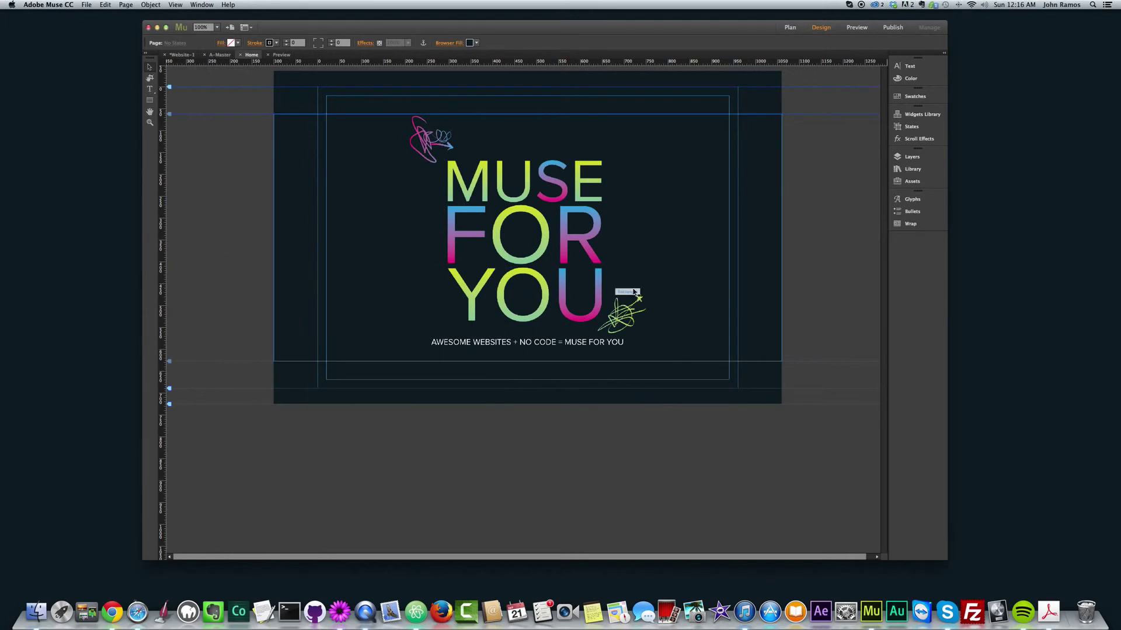
pyautogui.click(891, 29)
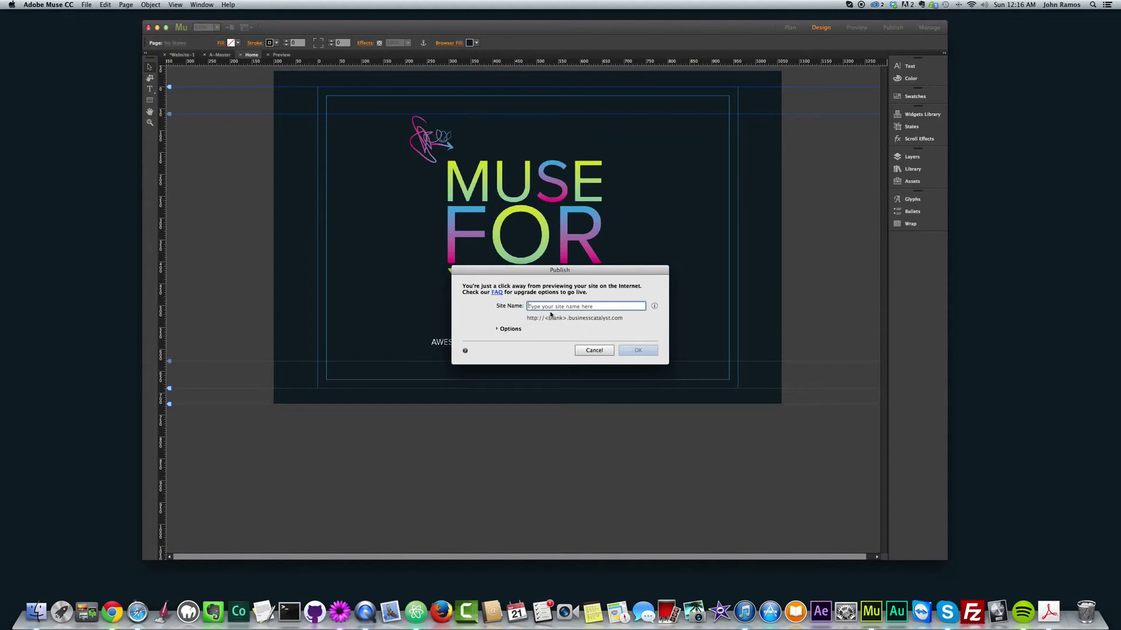
pyautogui.click(500, 331)
pyautogui.click(534, 343)
pyautogui.click(537, 344)
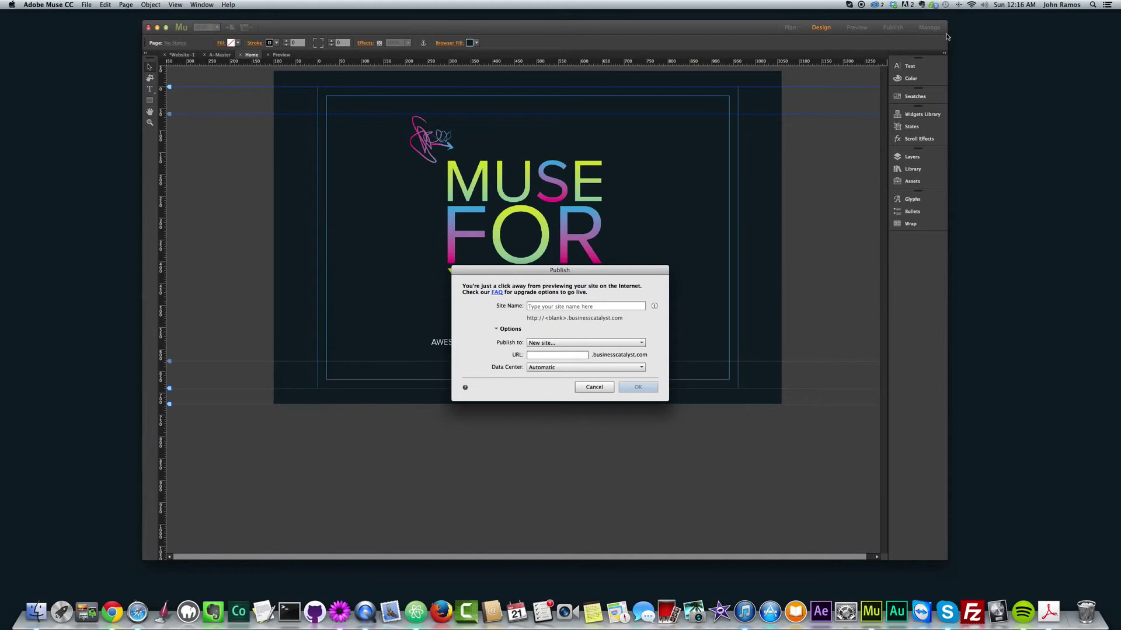
pyautogui.click(595, 387)
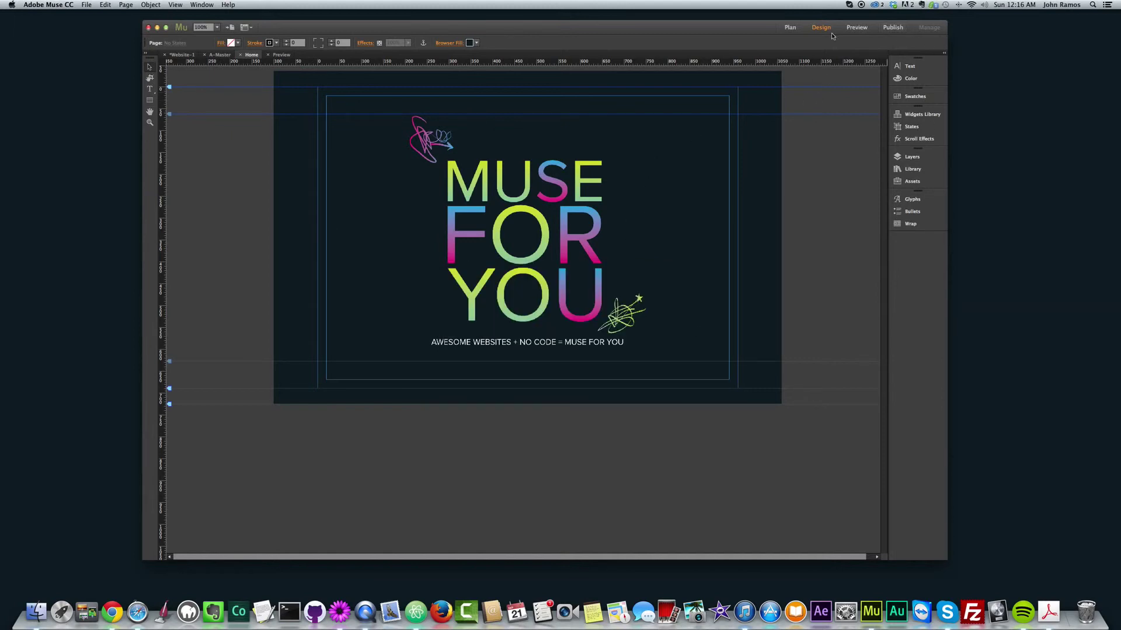
pyautogui.click(83, 5)
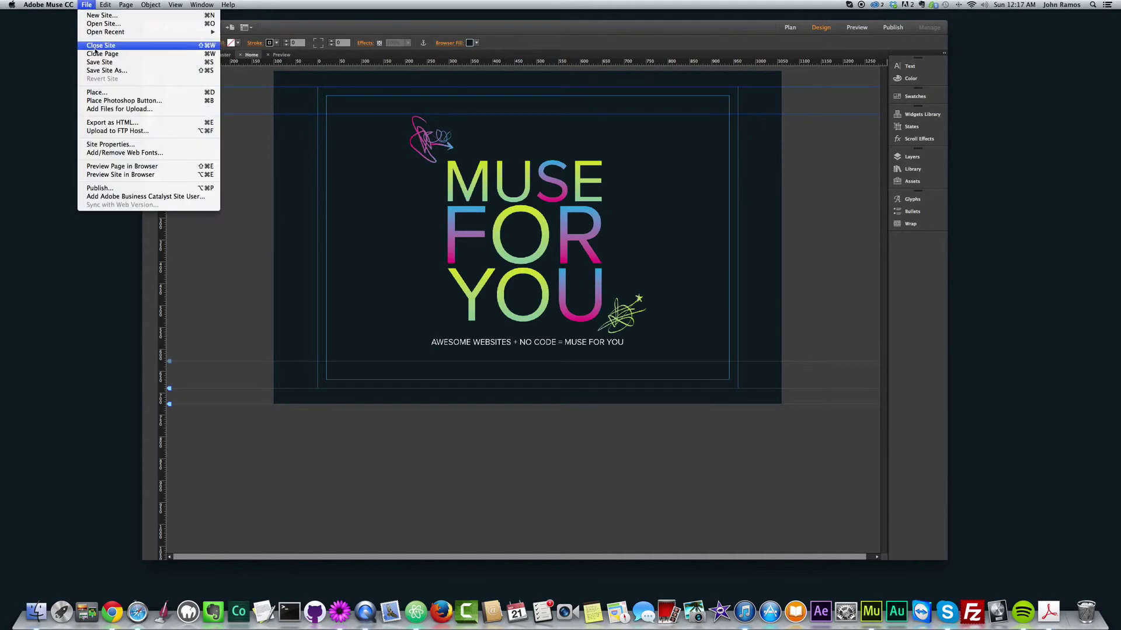
pyautogui.click(108, 132)
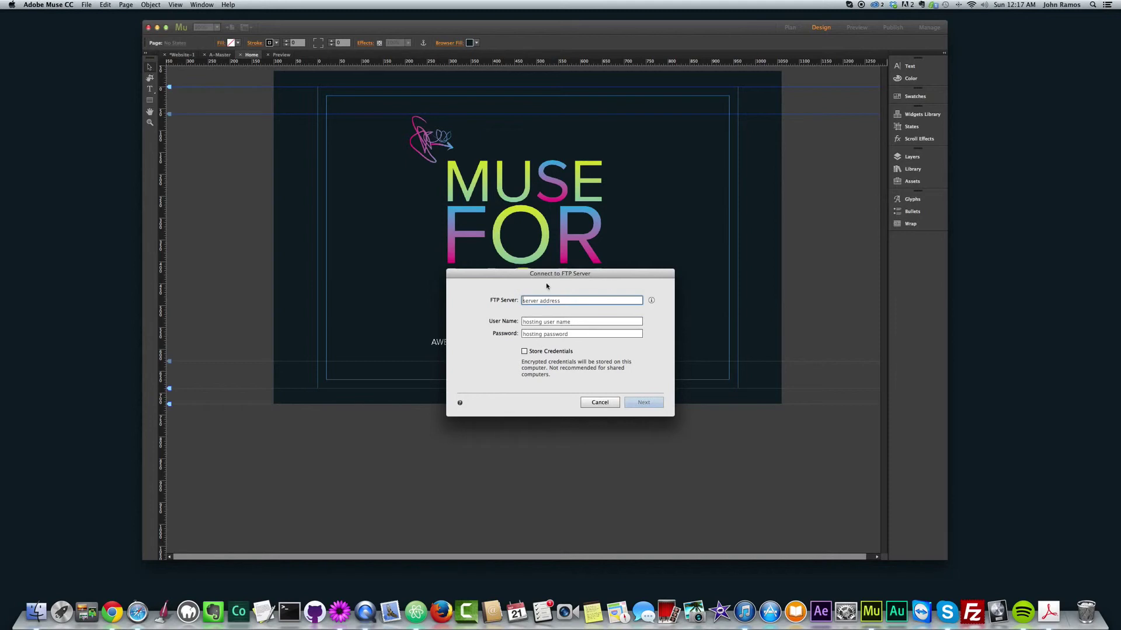
pyautogui.moveTo(535, 275); pyautogui.dragTo(519, 248)
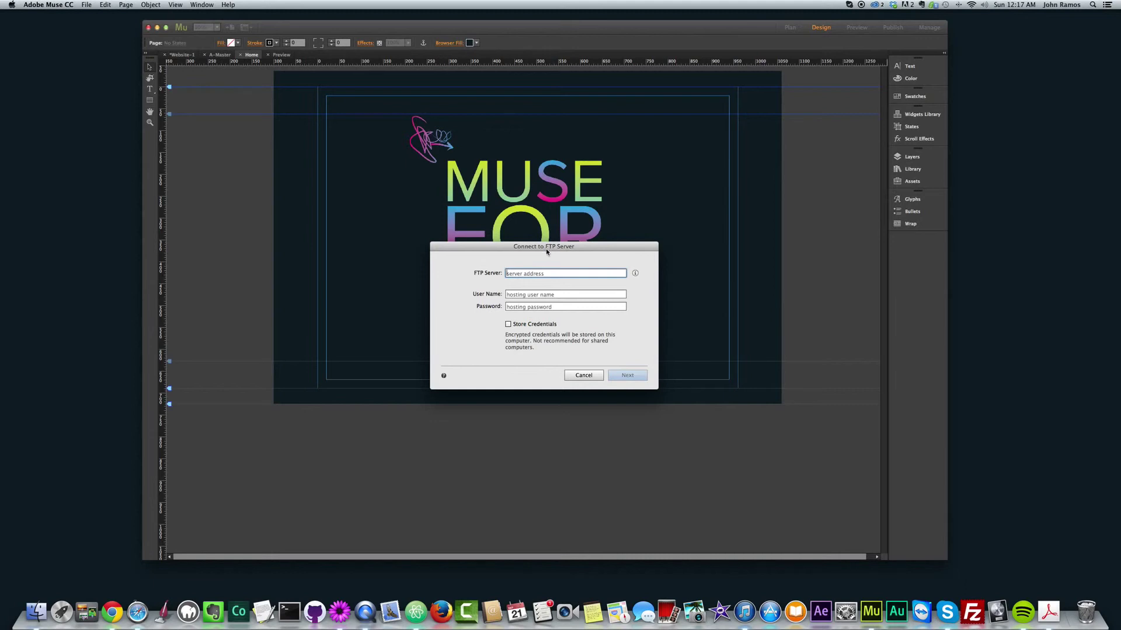
pyautogui.moveTo(547, 248); pyautogui.dragTo(542, 247)
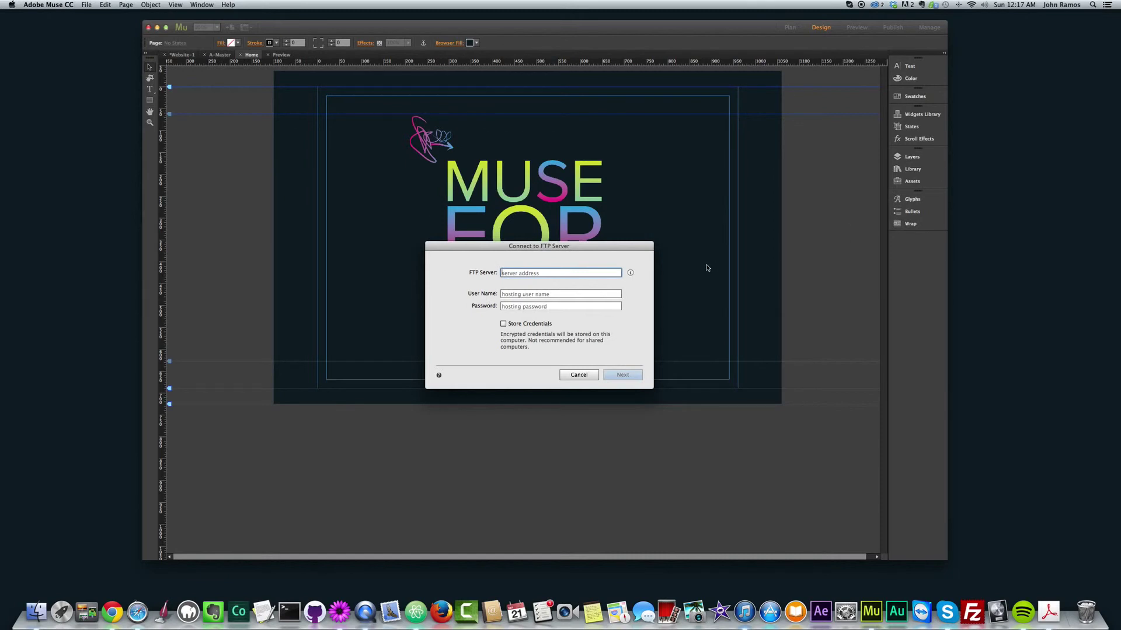
pyautogui.moveTo(498, 246); pyautogui.dragTo(520, 238)
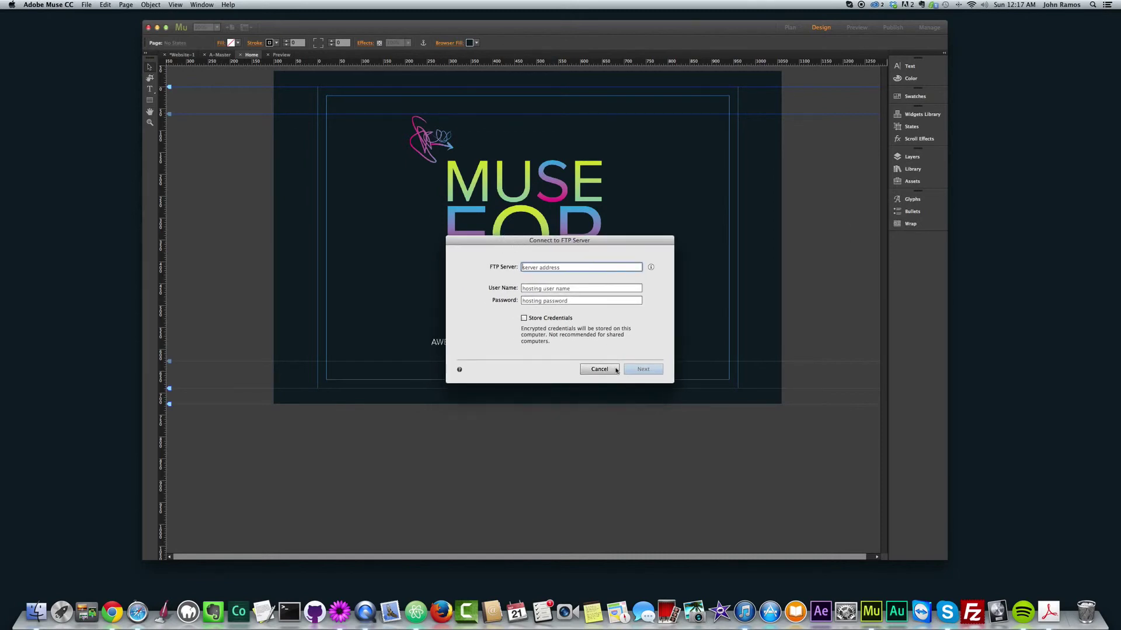
pyautogui.click(605, 367)
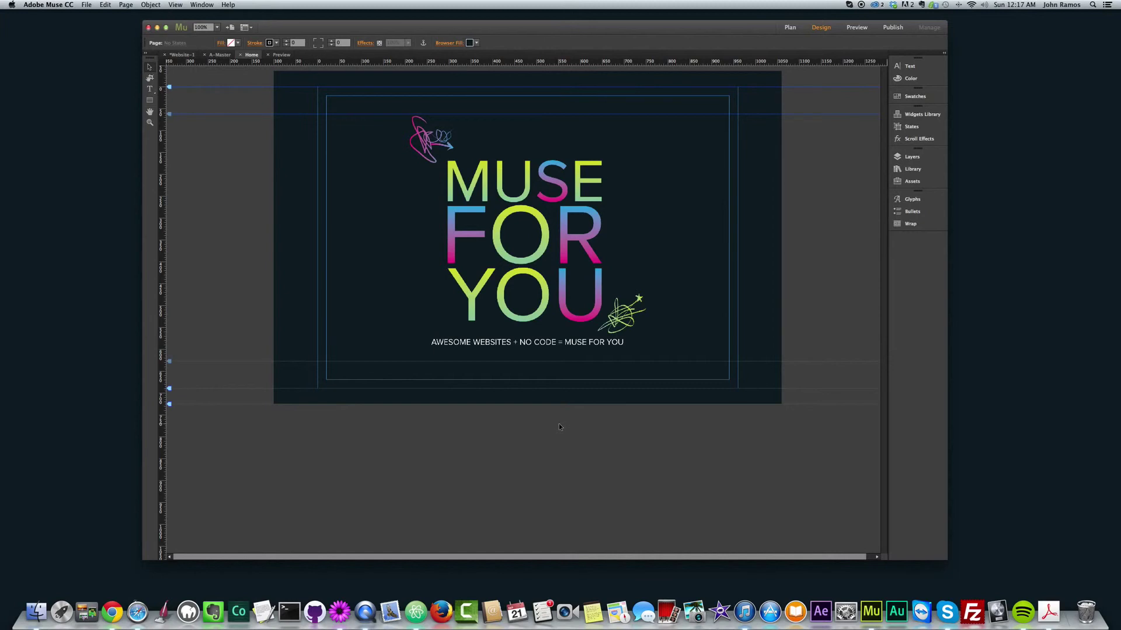
# Step: Browse the View, Window and Help menus without choosing anything
pyautogui.click(175, 5)
pyautogui.moveTo(202, 6)
pyautogui.moveTo(103, 4)
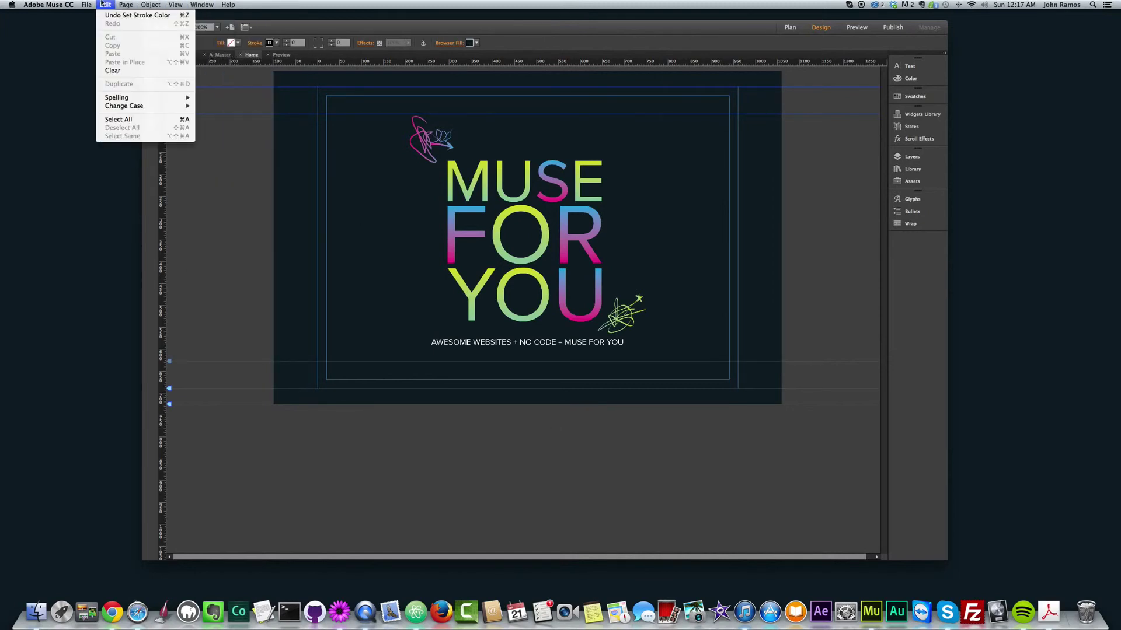
pyautogui.moveTo(149, 5)
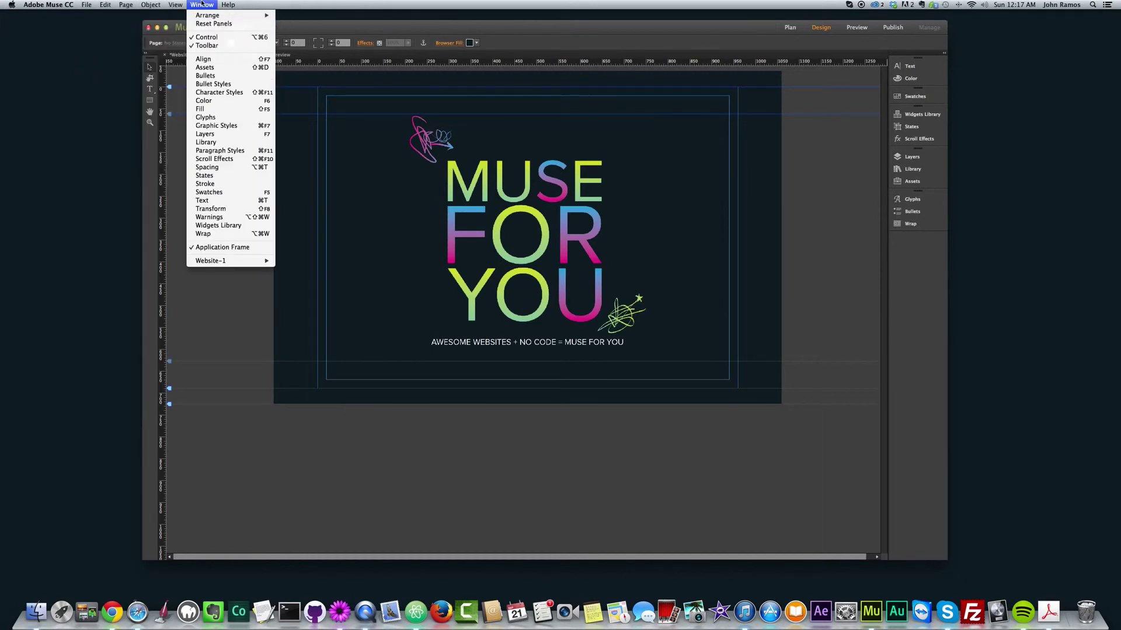
pyautogui.click(768, 454)
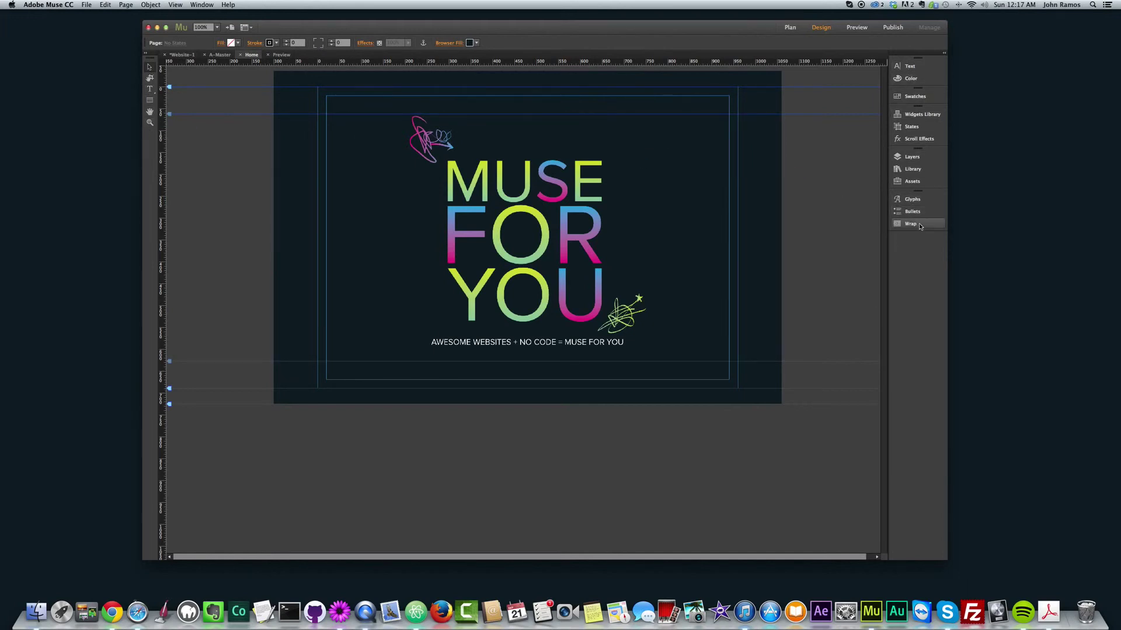
pyautogui.click(202, 5)
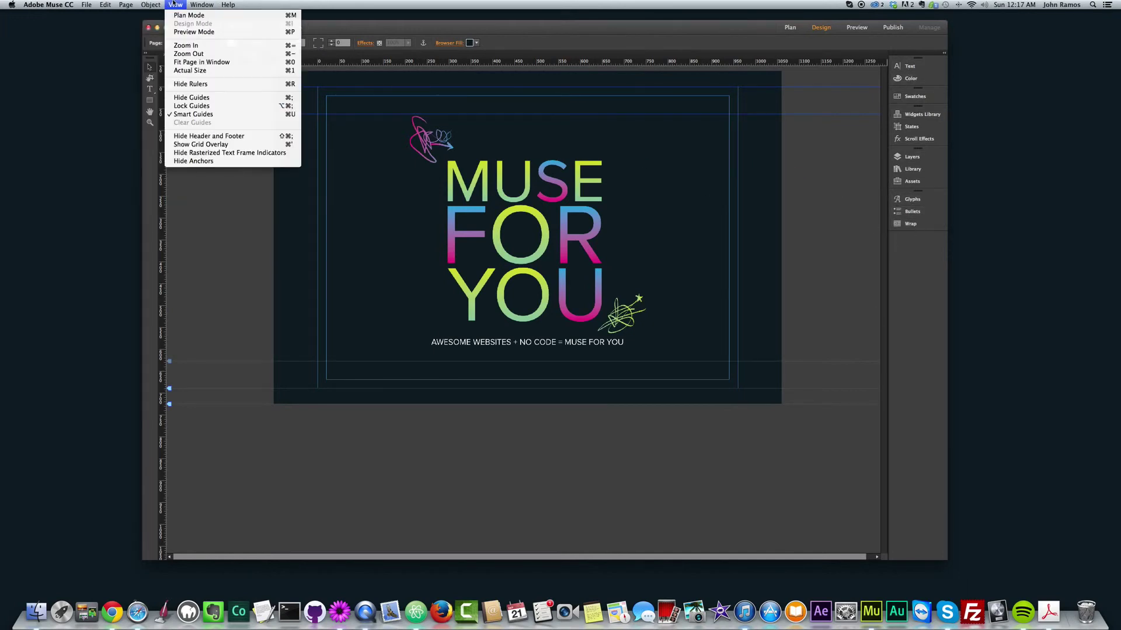
pyautogui.click(202, 4)
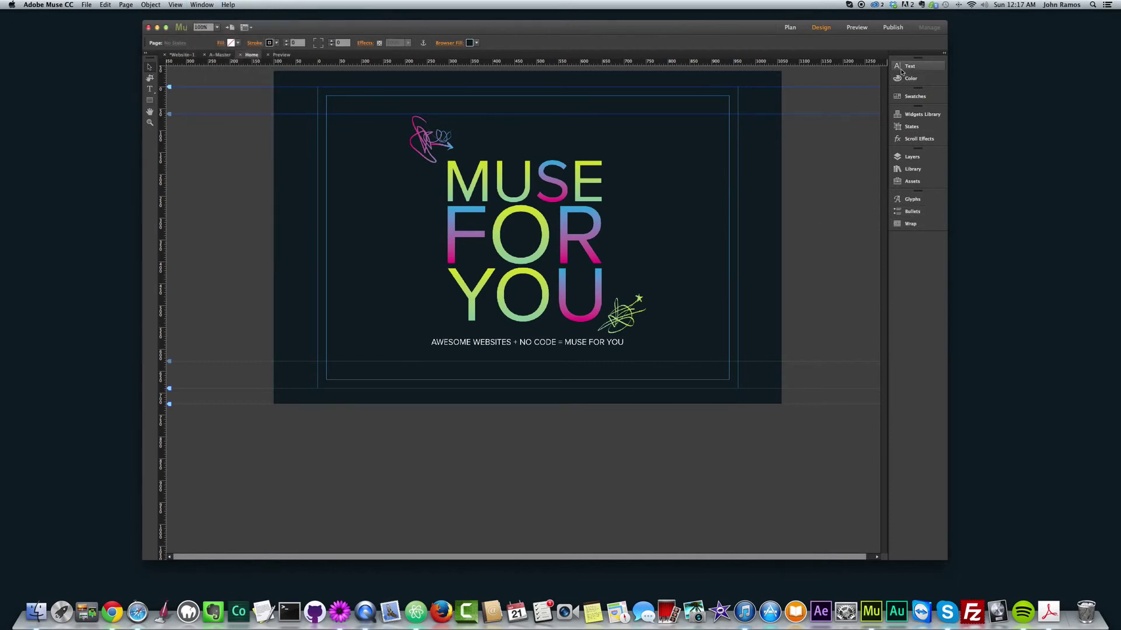
# Step: Show the horizontal and vertical menu widget options under Object > Insert Widget > Menu
pyautogui.click(147, 4)
pyautogui.click(263, 202)
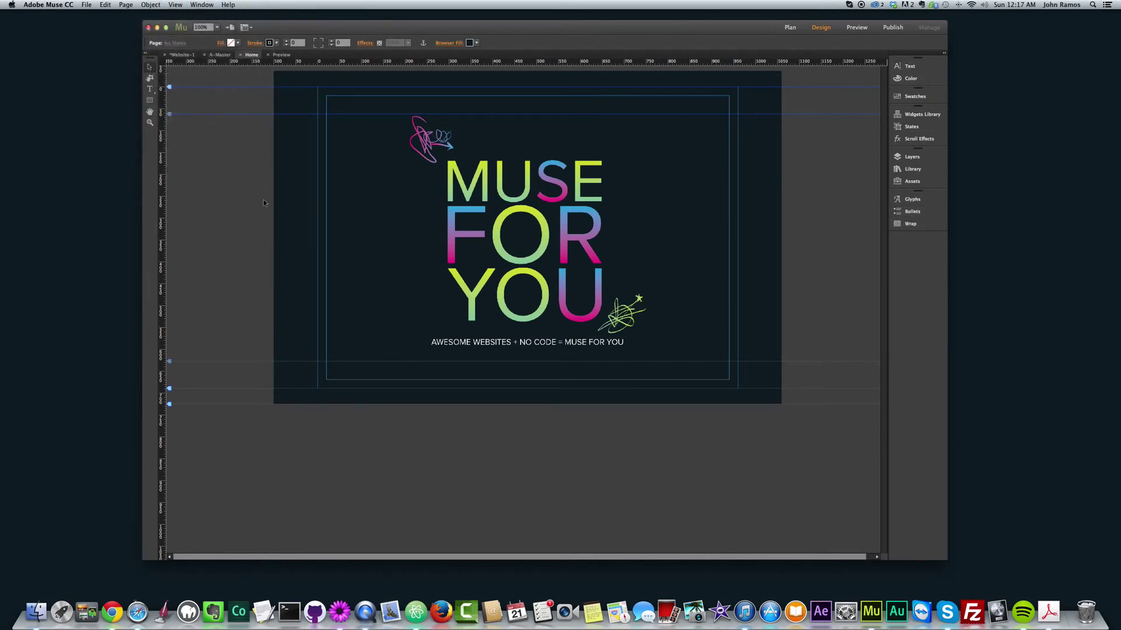
pyautogui.click(141, 4)
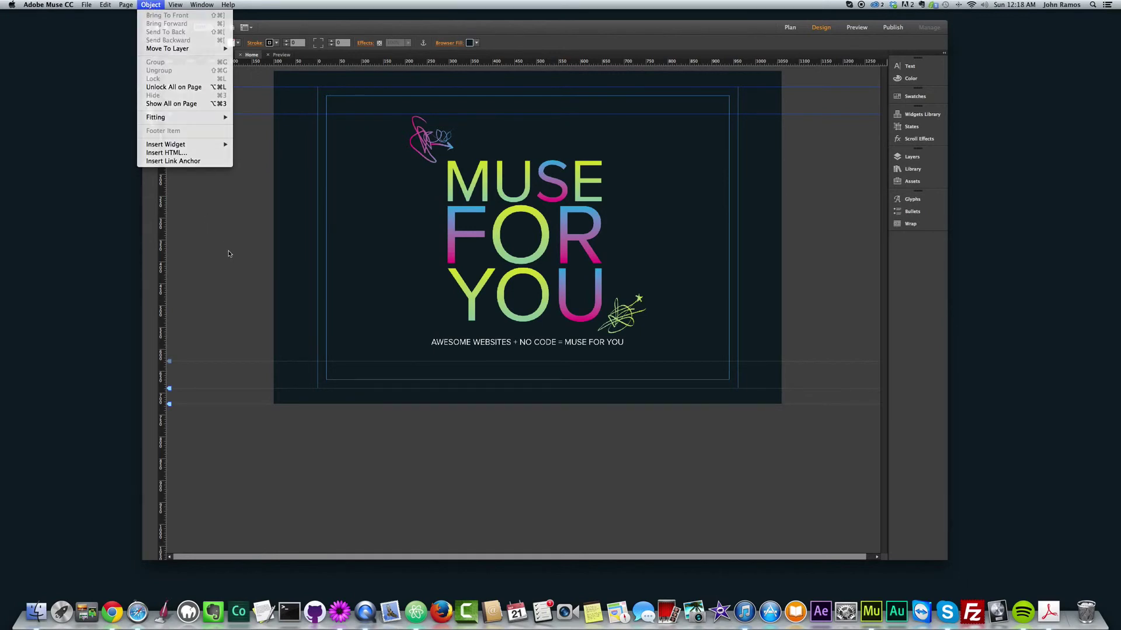
pyautogui.click(229, 253)
pyautogui.click(150, 5)
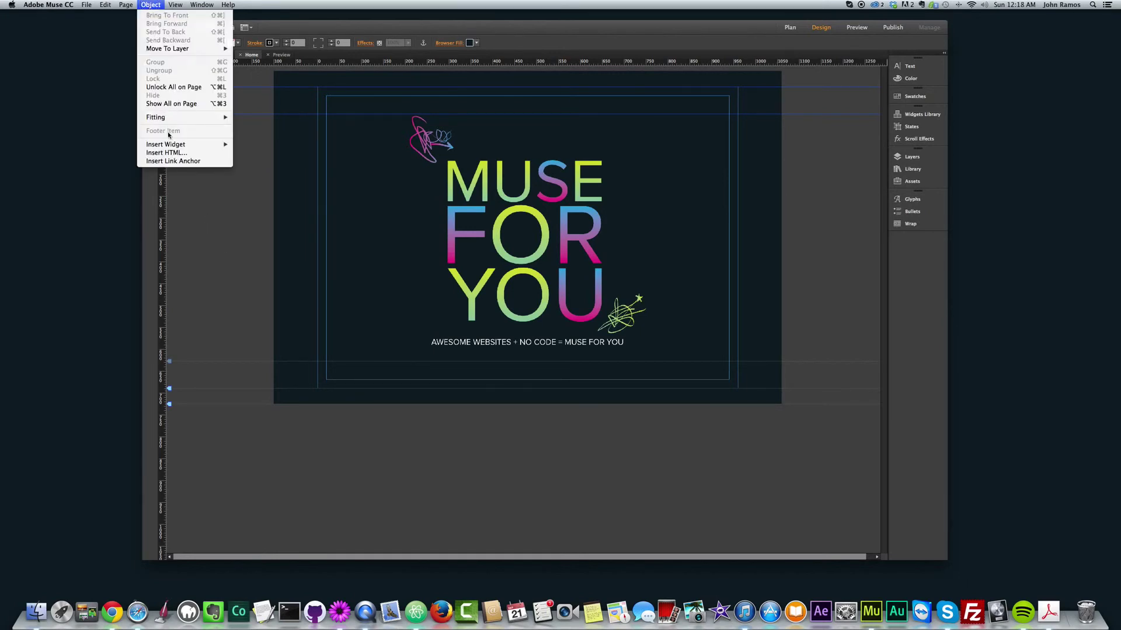
pyautogui.moveTo(169, 144)
pyautogui.moveTo(276, 146)
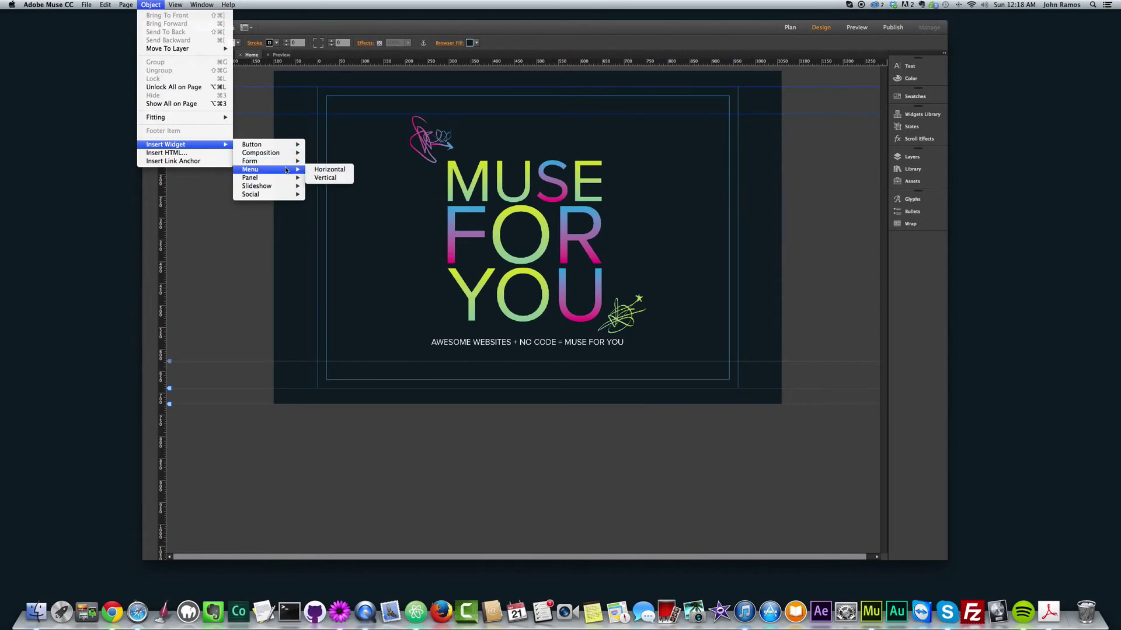
# Step: Open the Widgets Library and expand the Forms category and its neighbour
pyautogui.moveTo(283, 189)
pyautogui.click(265, 240)
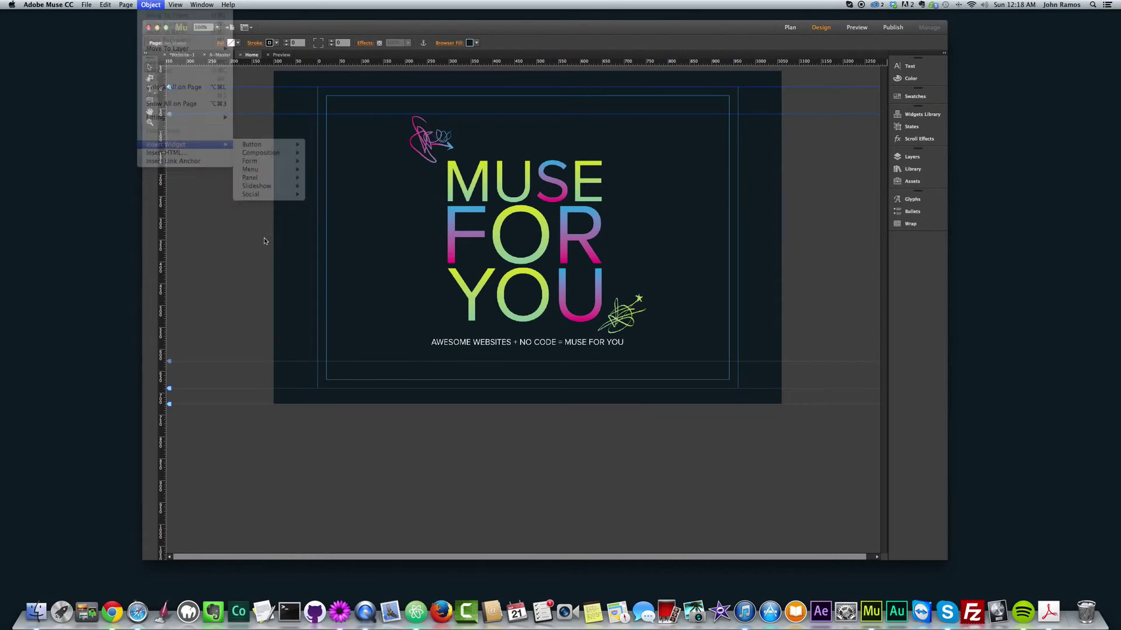
pyautogui.click(918, 120)
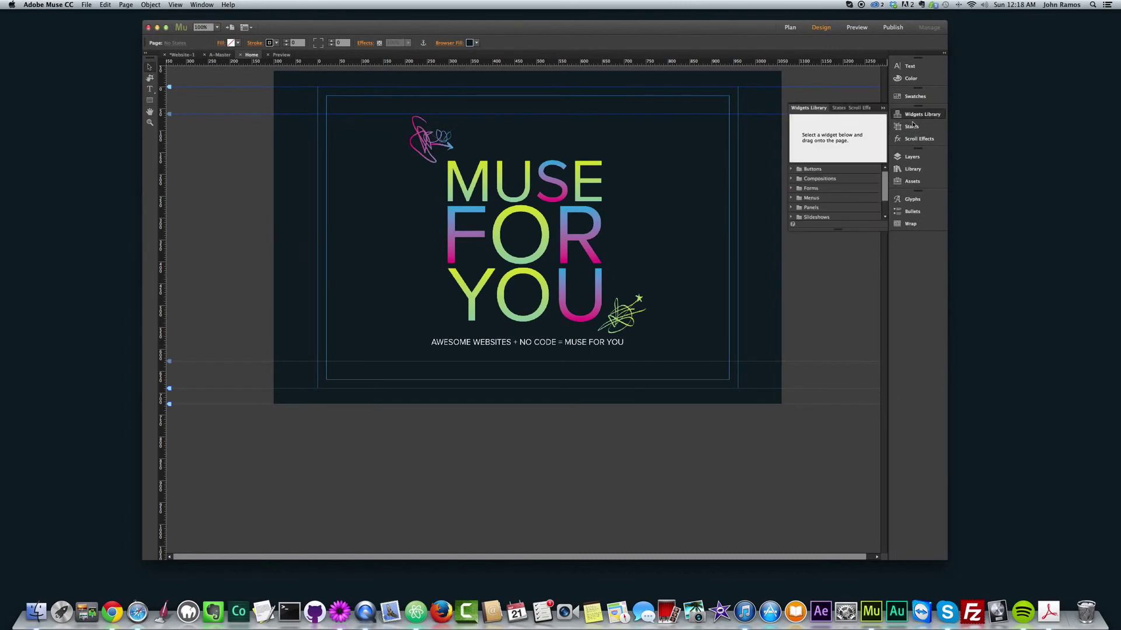
pyautogui.click(811, 191)
pyautogui.click(792, 189)
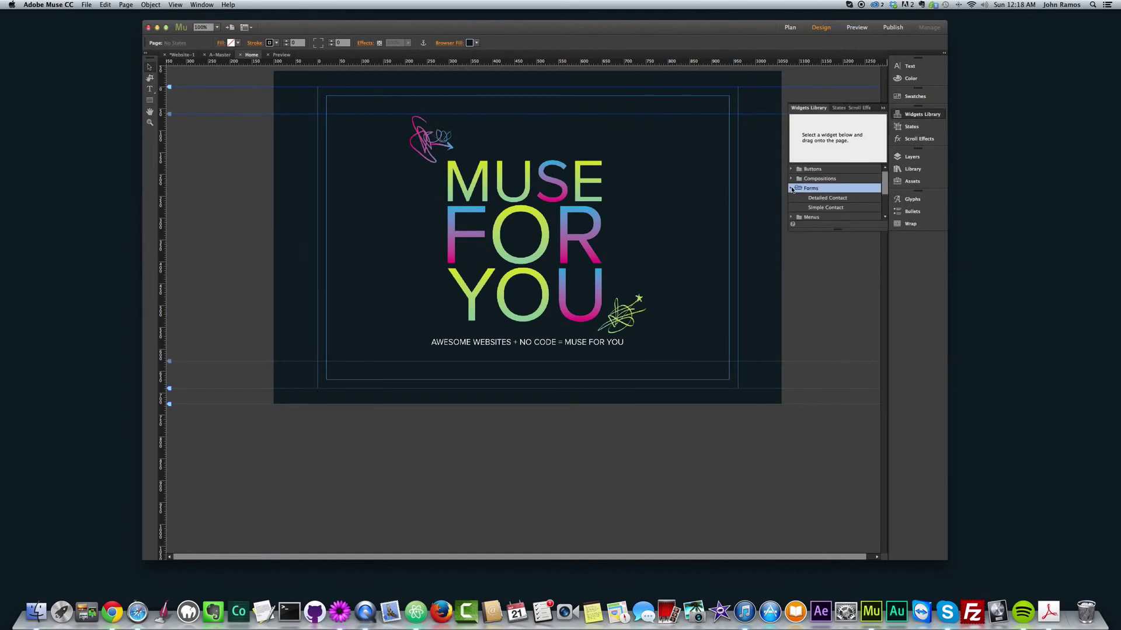
pyautogui.click(792, 189)
pyautogui.click(791, 179)
pyautogui.click(791, 179)
# Step: Expand the Buttons category, scroll the library, and reopen the widget insertion options
pyautogui.click(791, 169)
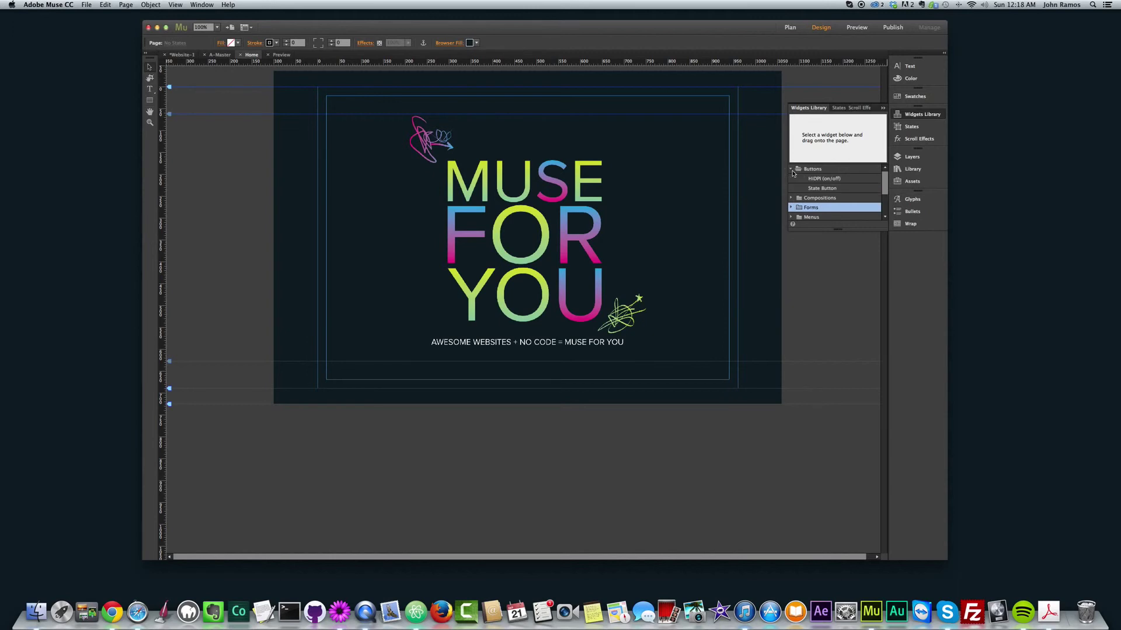
pyautogui.click(792, 170)
pyautogui.scroll(-3, 868, 182)
pyautogui.scroll(3, 878, 192)
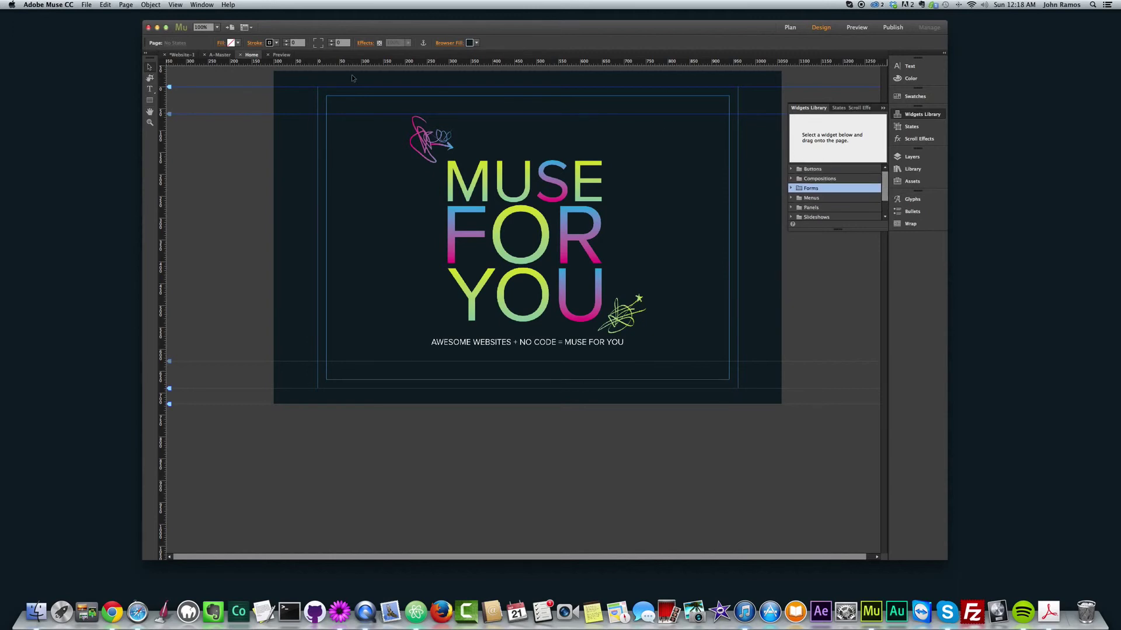
pyautogui.click(135, 4)
pyautogui.moveTo(175, 144)
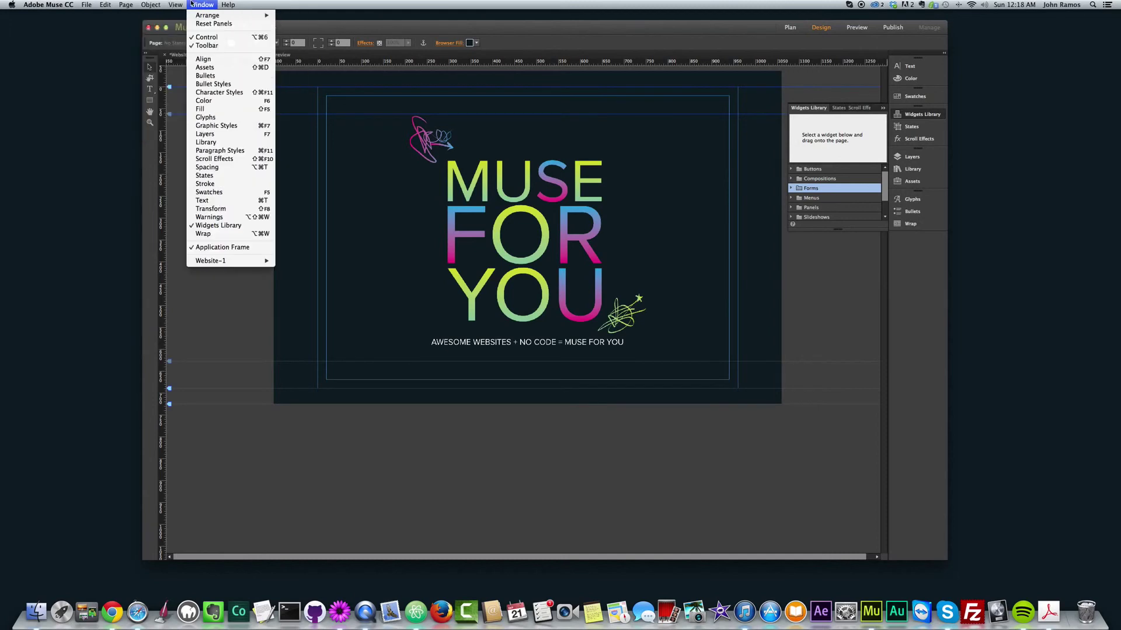
# Step: Show Layers via Window > Layers, then close the Layers panel from the dock
pyautogui.moveTo(199, 3)
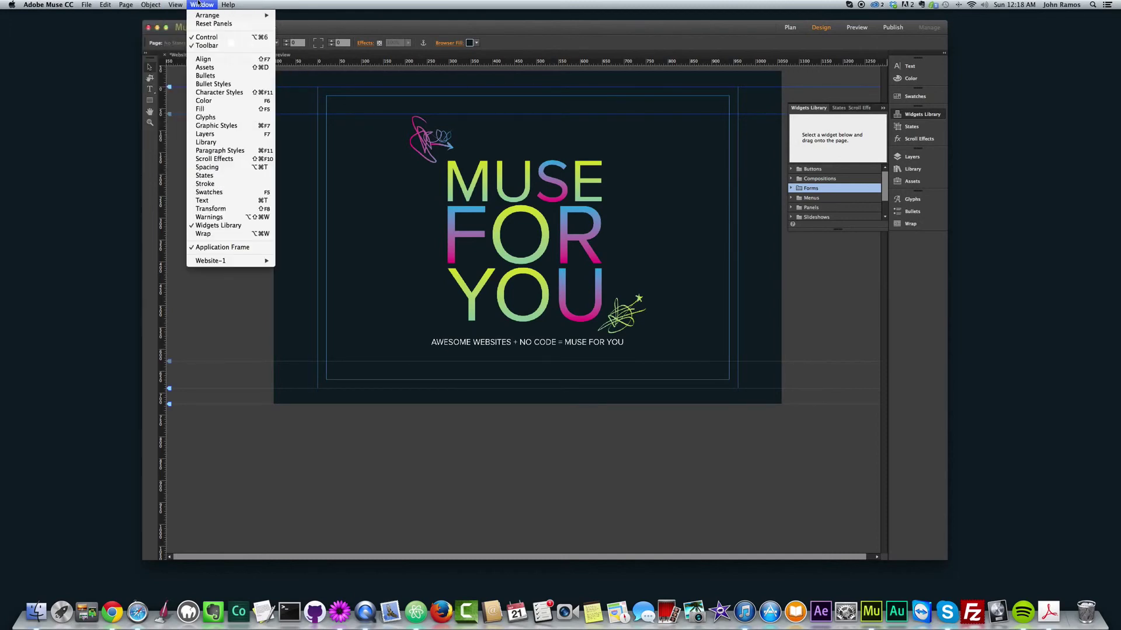
pyautogui.click(224, 135)
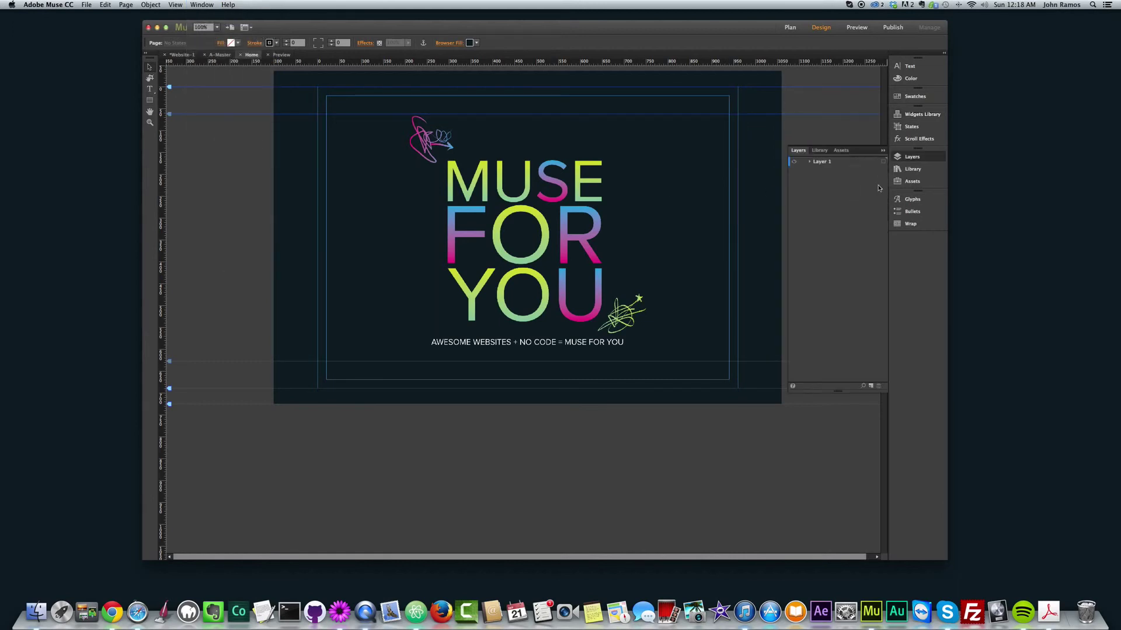
pyautogui.click(904, 158)
pyautogui.click(916, 159)
pyautogui.click(929, 160)
pyautogui.moveTo(930, 162); pyautogui.dragTo(181, 3)
pyautogui.click(202, 5)
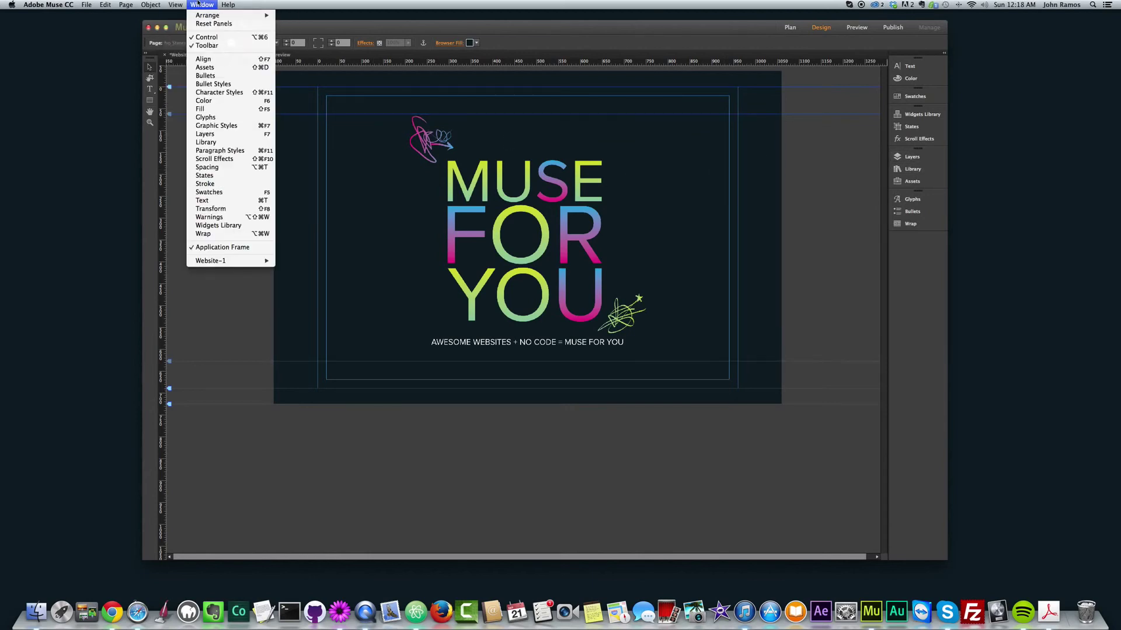
pyautogui.moveTo(175, 5)
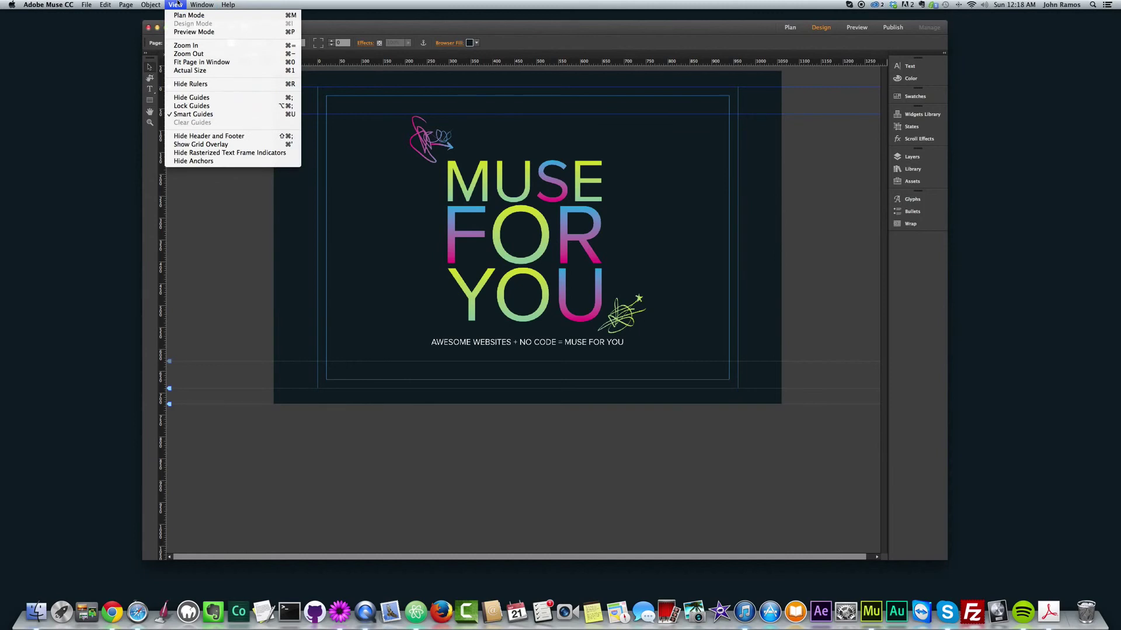
# Step: Switch to the Zoom tool and zoom the canvas out to 75%
pyautogui.click(199, 66)
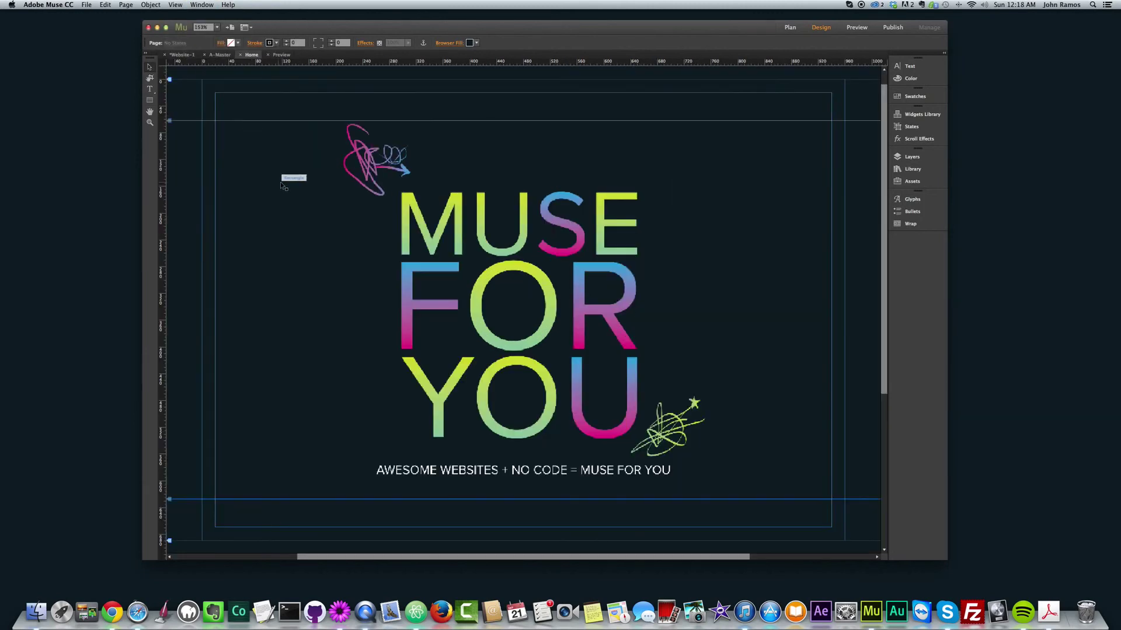
pyautogui.click(175, 5)
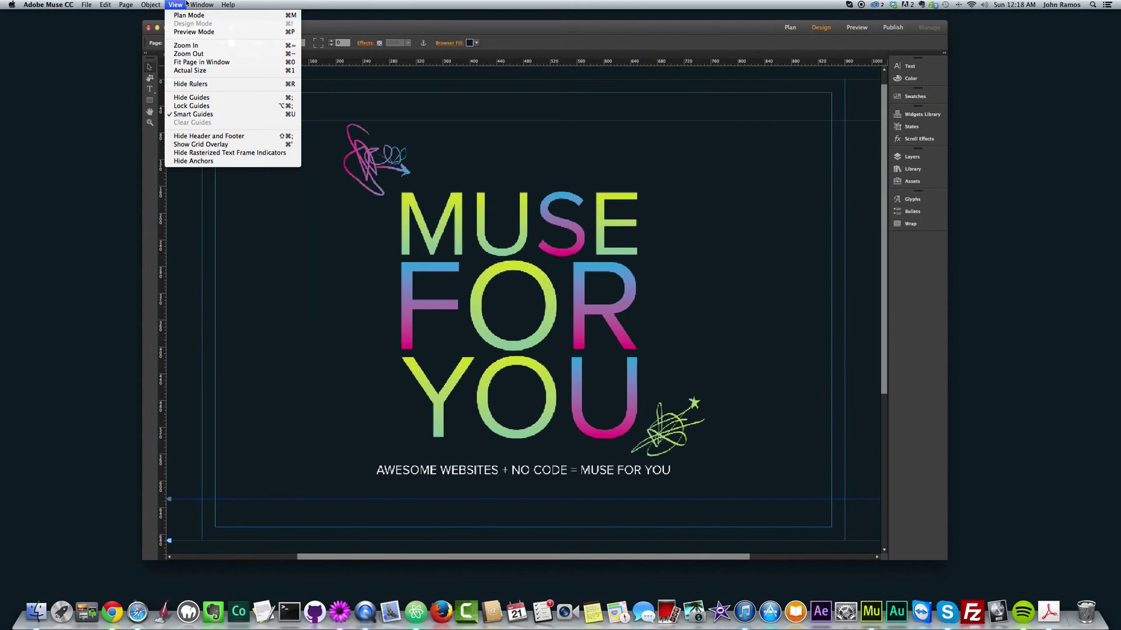
pyautogui.click(150, 122)
pyautogui.hscroll(-3, 376, 268)
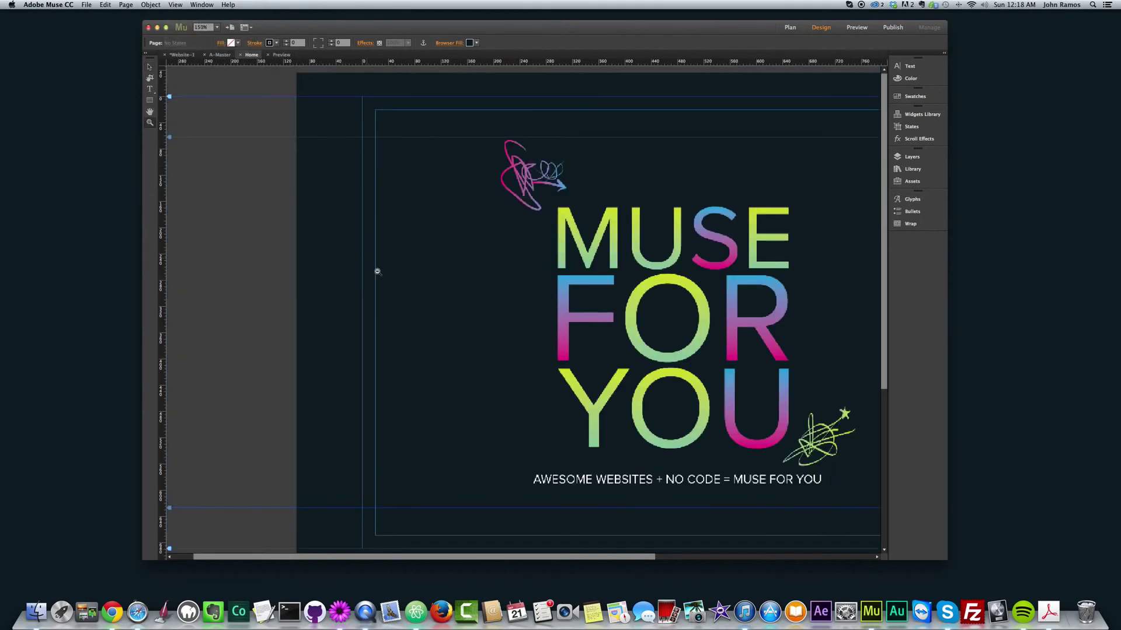
pyautogui.keyDown('alt'); pyautogui.click(425, 286); pyautogui.keyUp('alt')
pyautogui.keyDown('alt'); pyautogui.click(575, 253); pyautogui.keyUp('alt')
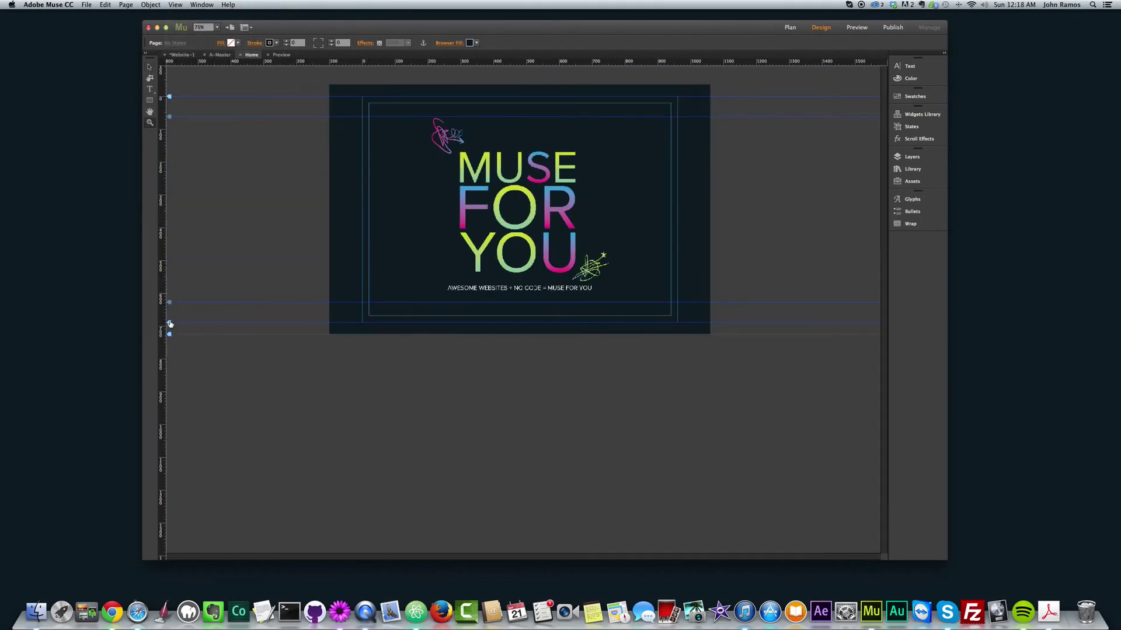
# Step: Drag the page-bottom handle down to Y 2157px, then fit the page in the window
pyautogui.moveTo(170, 324); pyautogui.dragTo(170, 569)
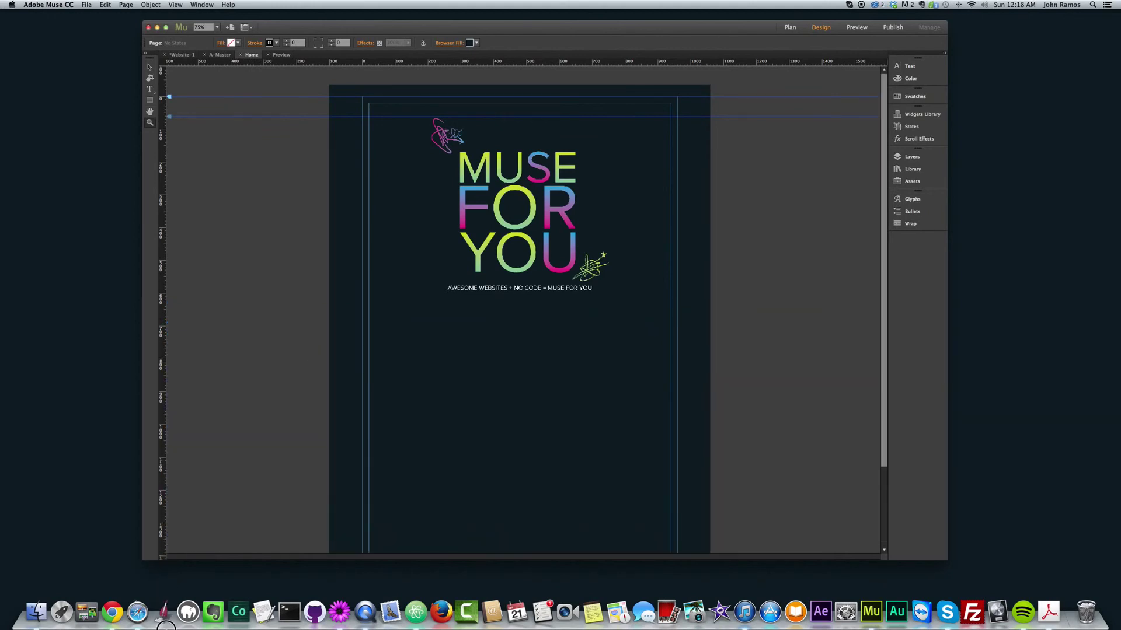
pyautogui.scroll(-3, 238, 382)
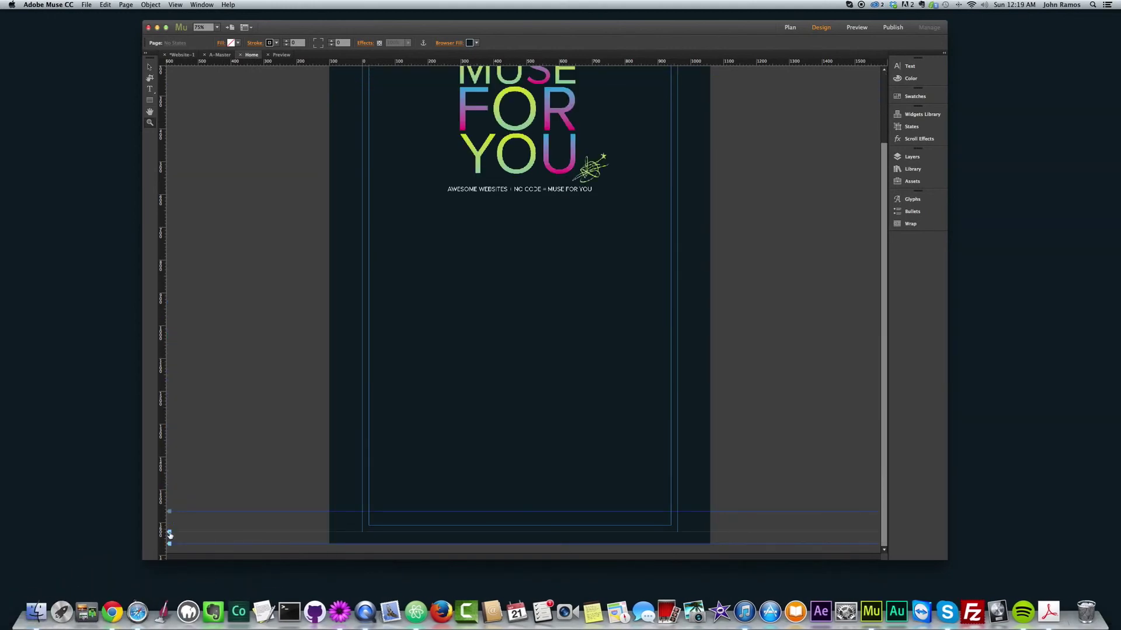
pyautogui.moveTo(170, 535); pyautogui.dragTo(169, 539)
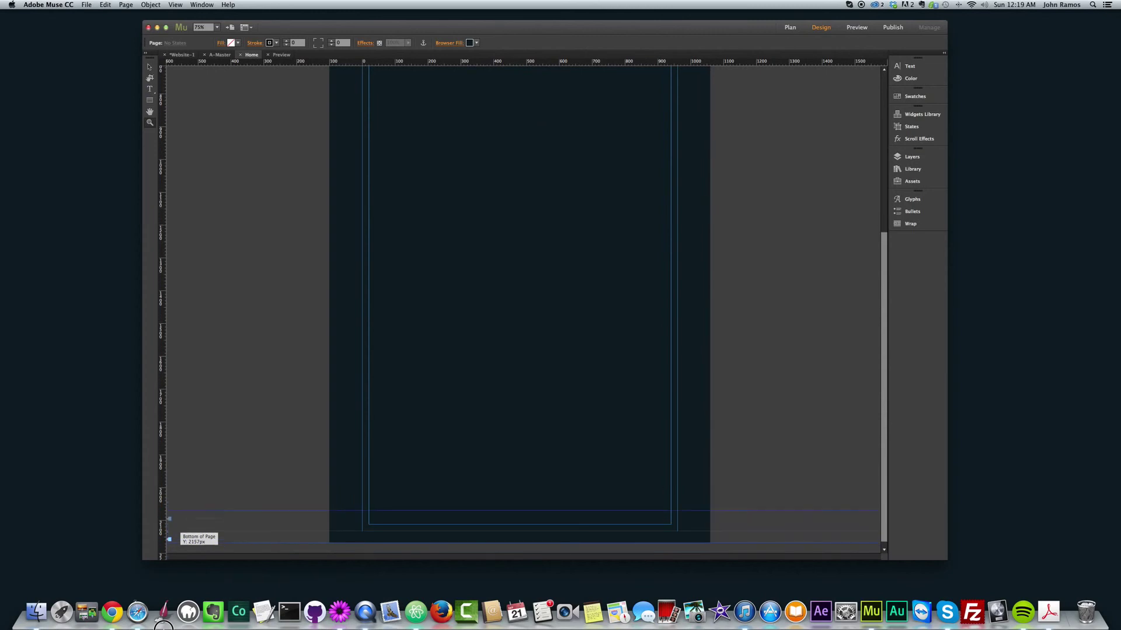
pyautogui.click(272, 311)
pyautogui.keyDown('alt'); pyautogui.click(249, 168); pyautogui.keyUp('alt')
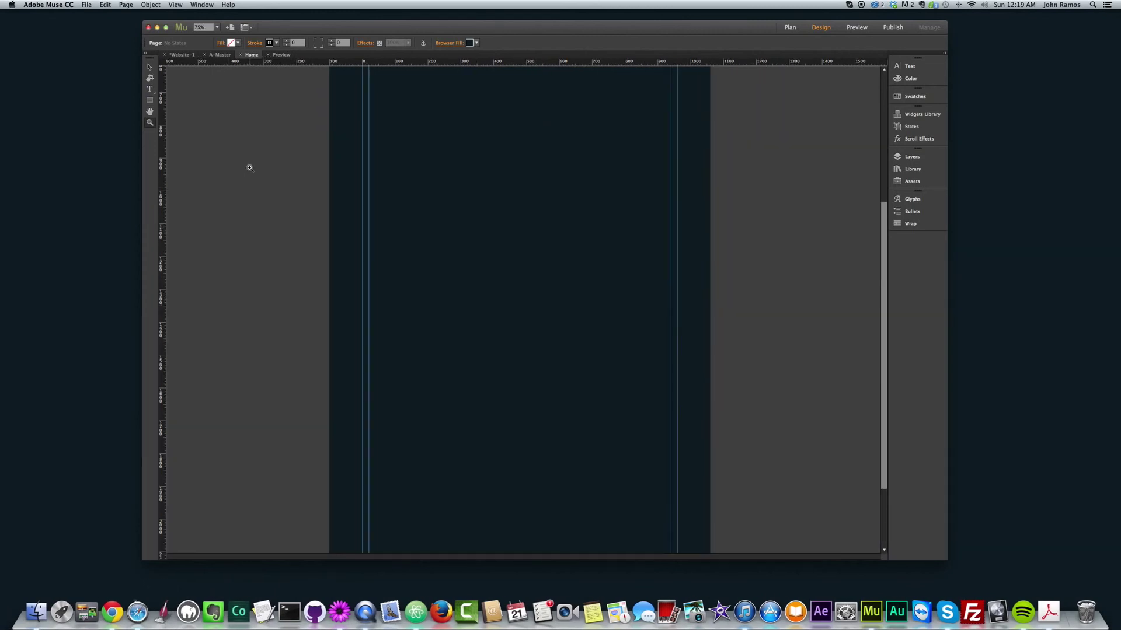
pyautogui.click(183, 6)
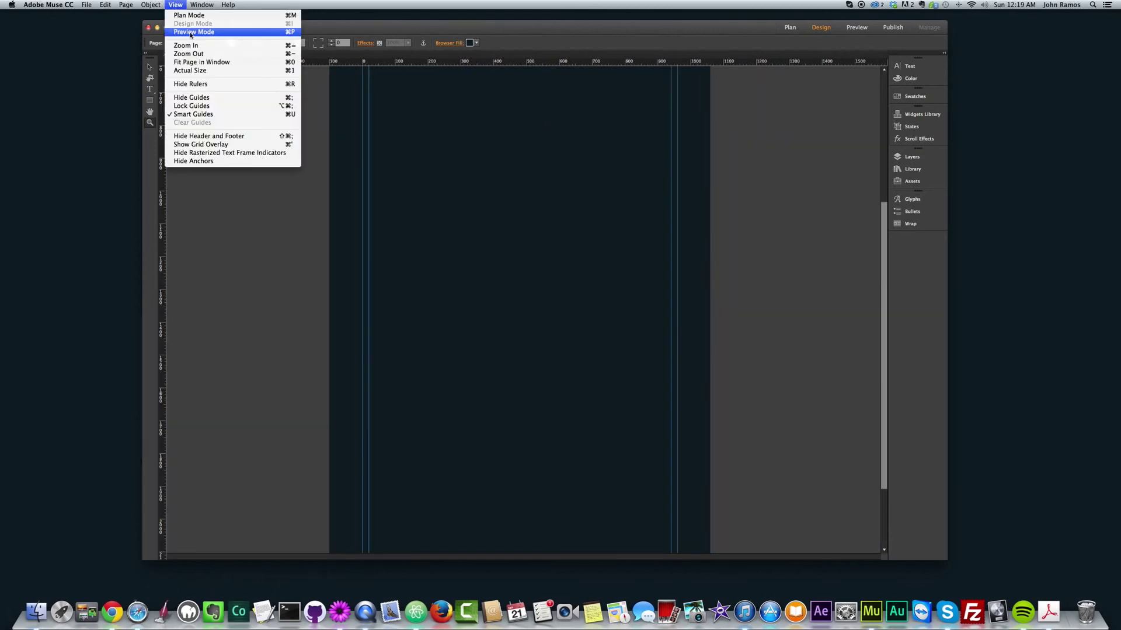
pyautogui.click(196, 63)
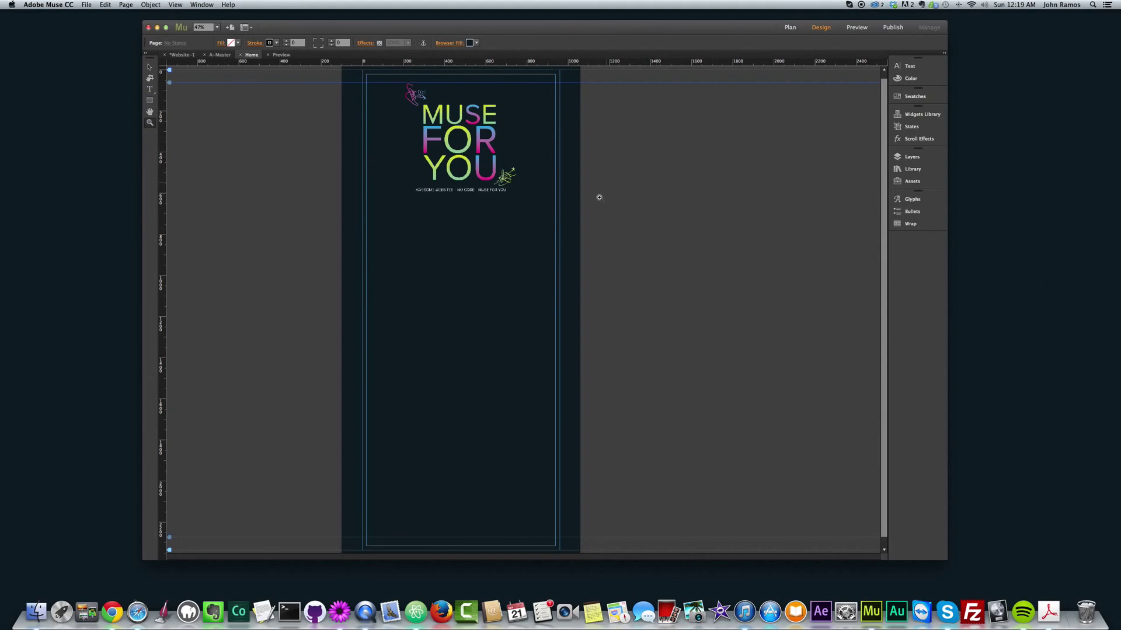
pyautogui.click(170, 4)
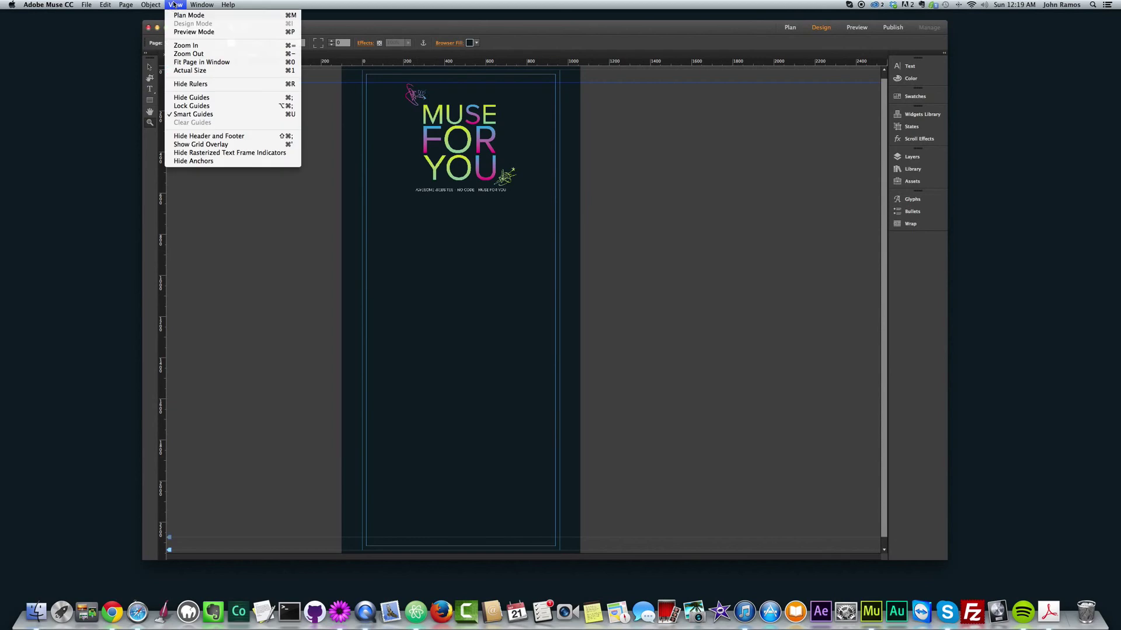
pyautogui.click(304, 263)
pyautogui.press('super+shift+e')
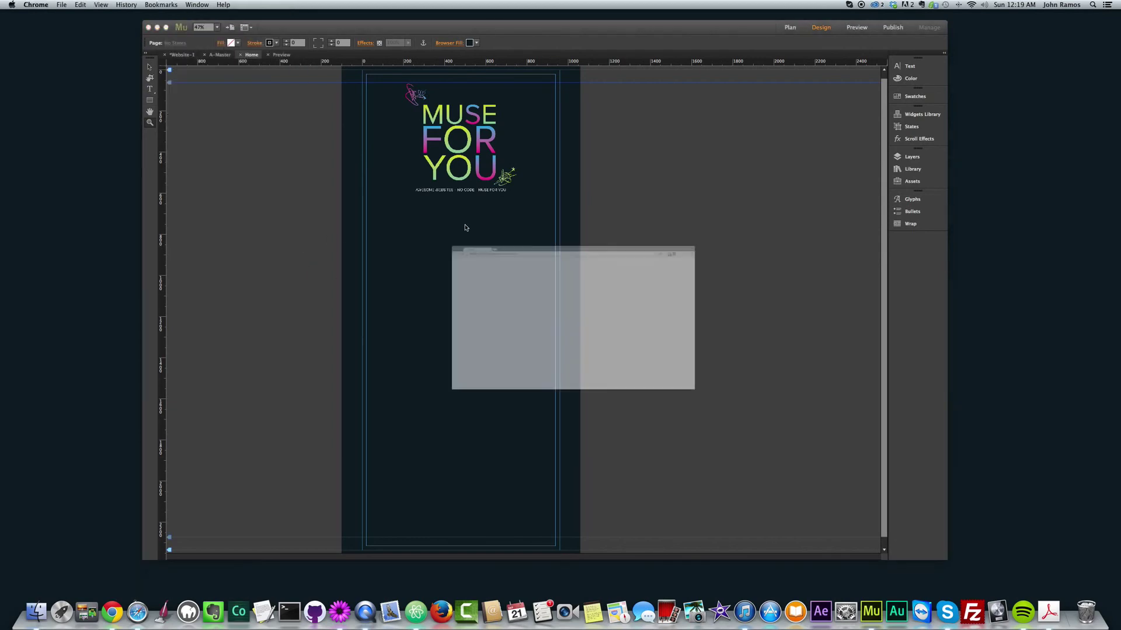
pyautogui.scroll(-10, 580, 310)
pyautogui.scroll(-5, 580, 309)
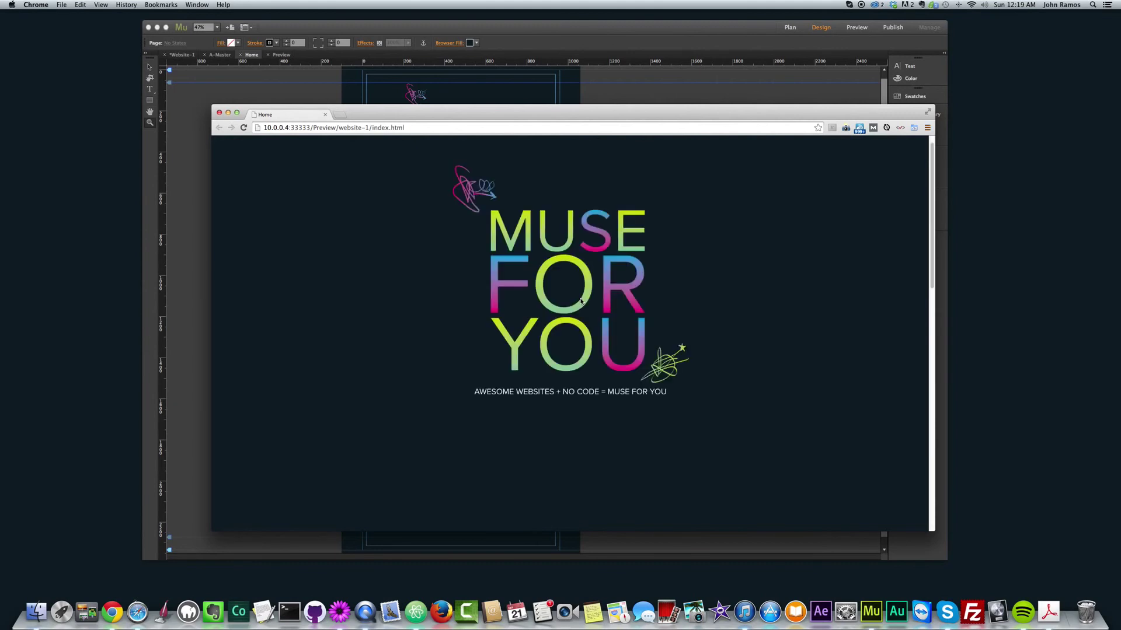
pyautogui.scroll(1, 581, 295)
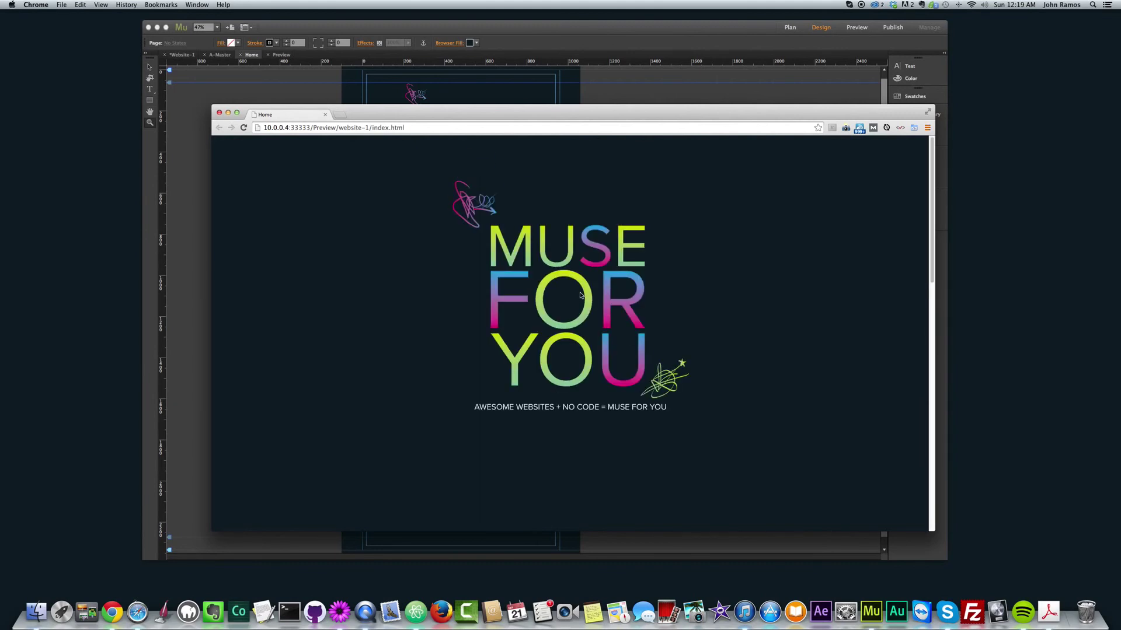
pyautogui.scroll(-1, 581, 293)
pyautogui.scroll(15, 420, 257)
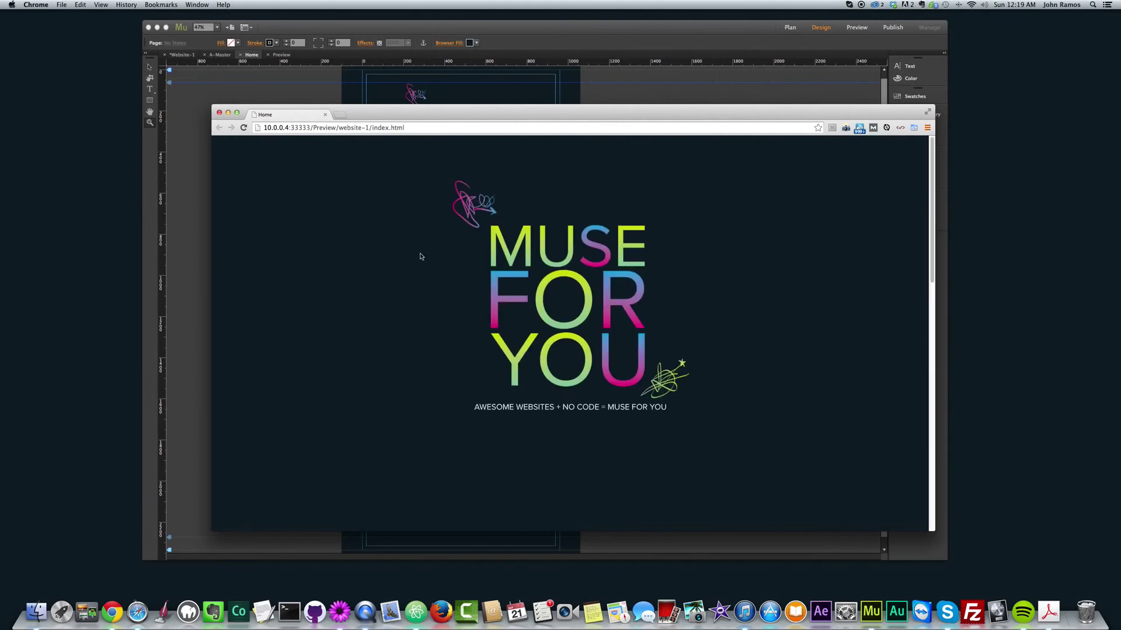
pyautogui.click(220, 113)
pyautogui.click(290, 240)
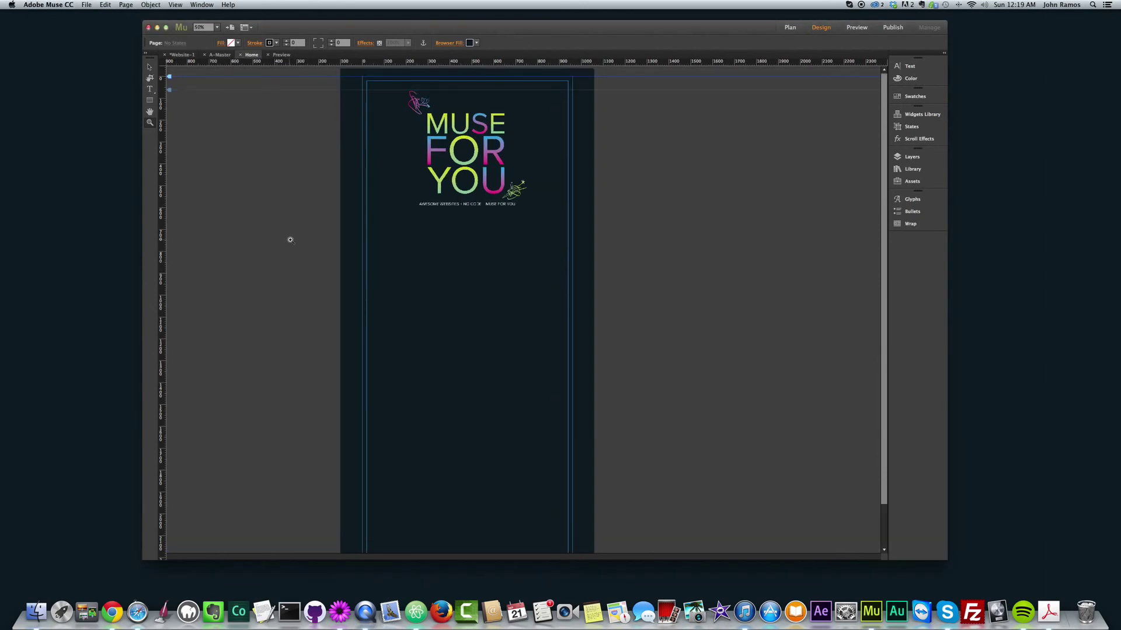
# Step: Pull the Home page's bottom edge up to just under the dark MUSE FOR YOU banner rectangle
pyautogui.keyDown('alt'); pyautogui.click(284, 202); pyautogui.keyUp('alt')
pyautogui.click(310, 132)
pyautogui.scroll(-3, 211, 375)
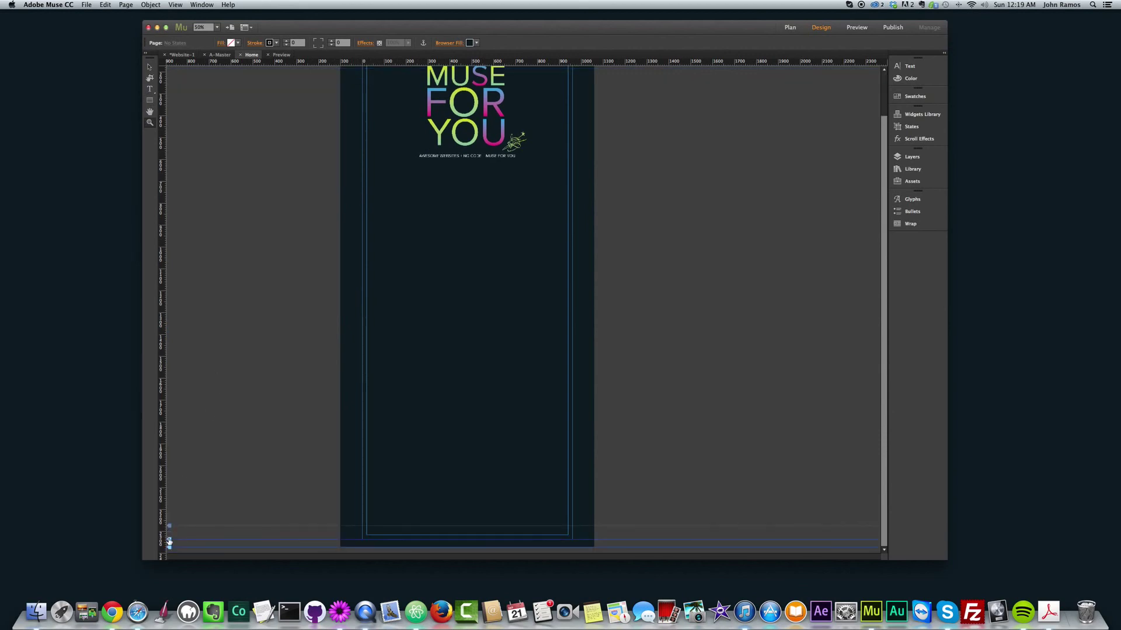
pyautogui.moveTo(170, 542); pyautogui.dragTo(183, 120)
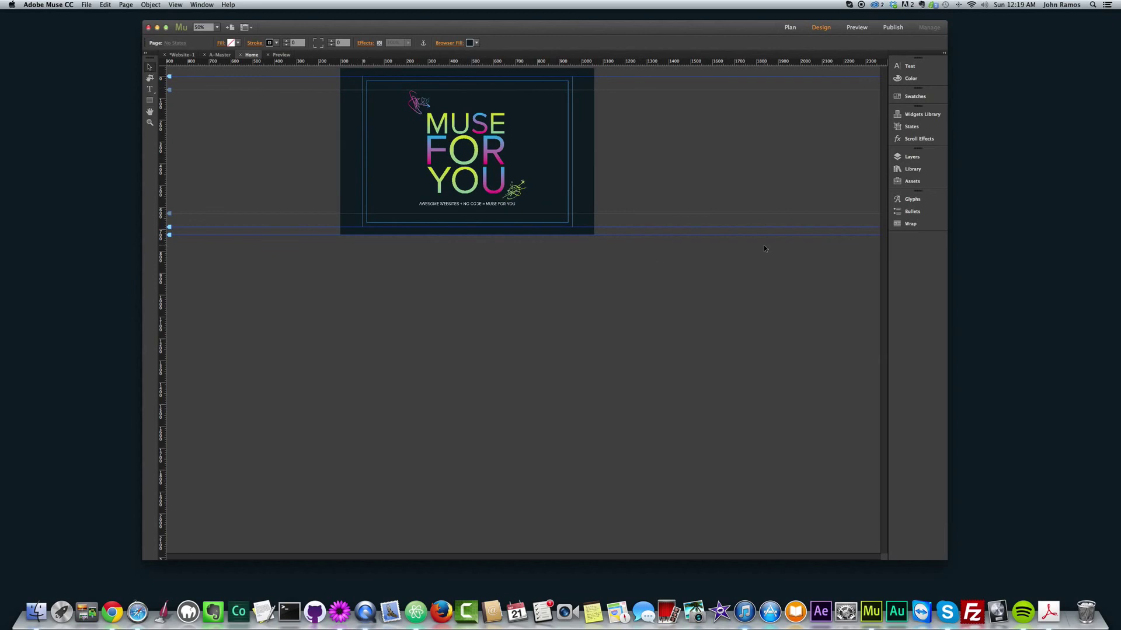
pyautogui.click(470, 98)
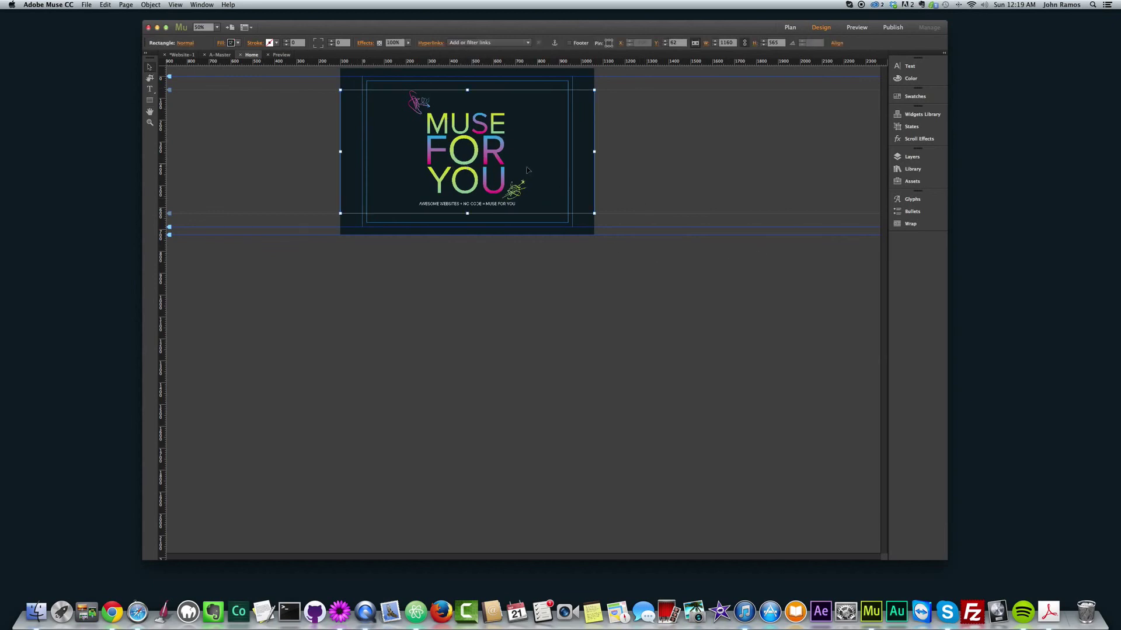
pyautogui.click(704, 171)
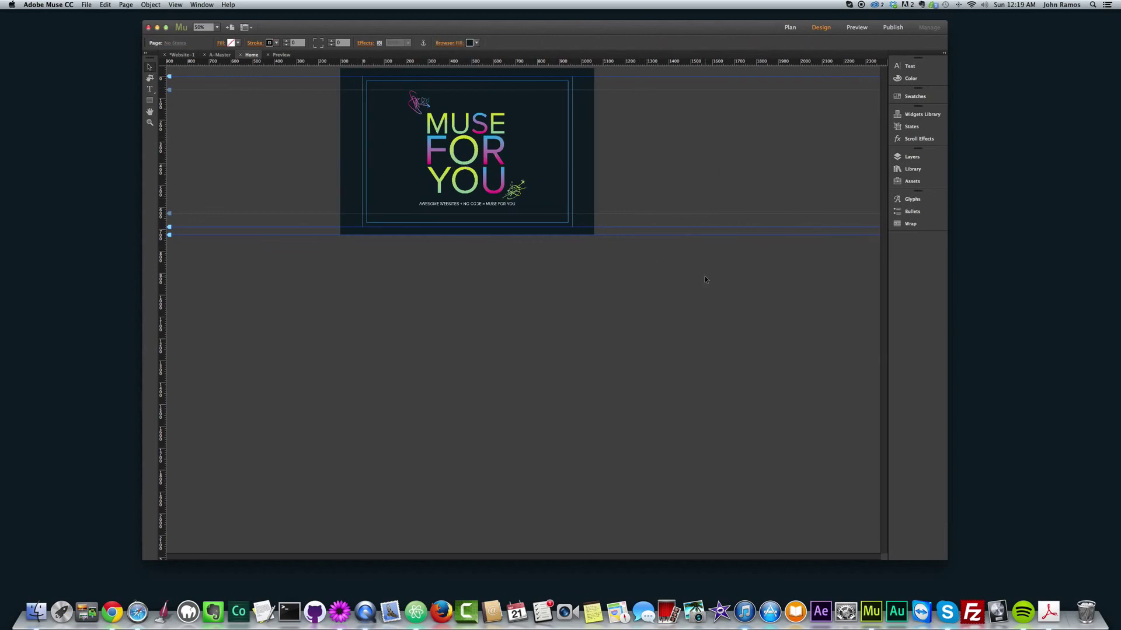